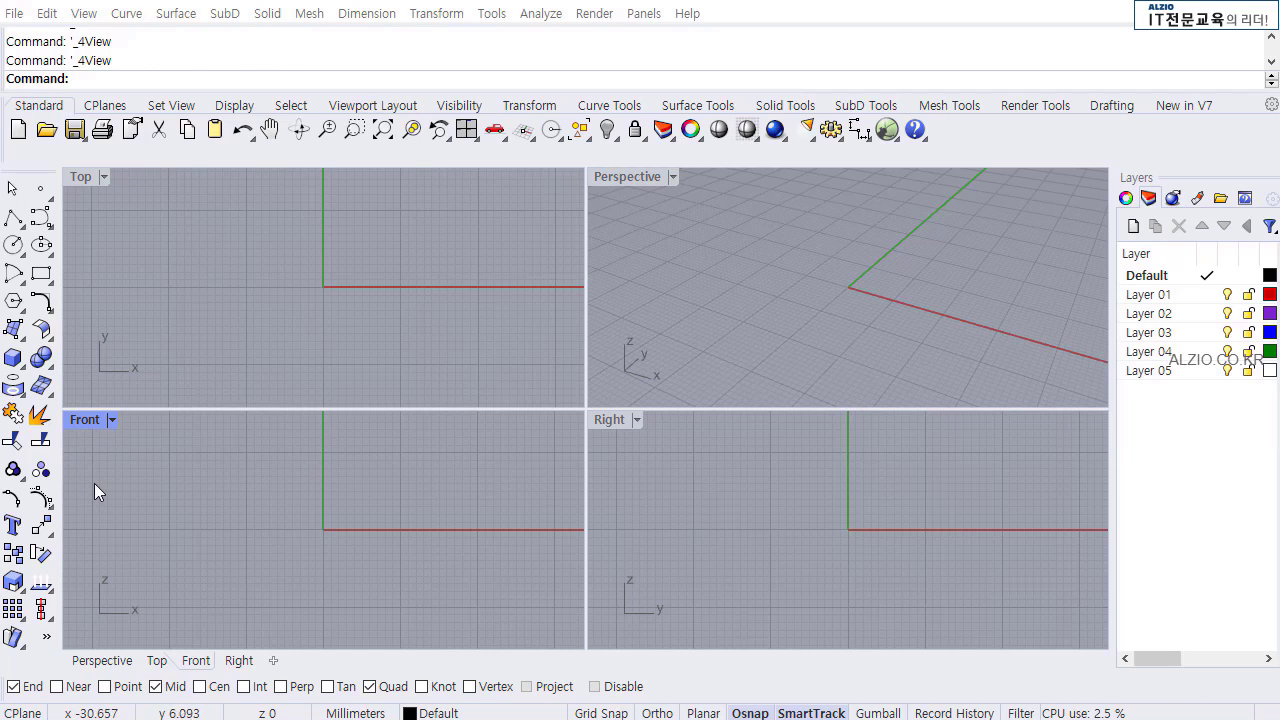
Draw a circle centred on the origin in the Front view with a diameter of 17 mm.
{"action": "left_click", "coordinate": [13, 247]}
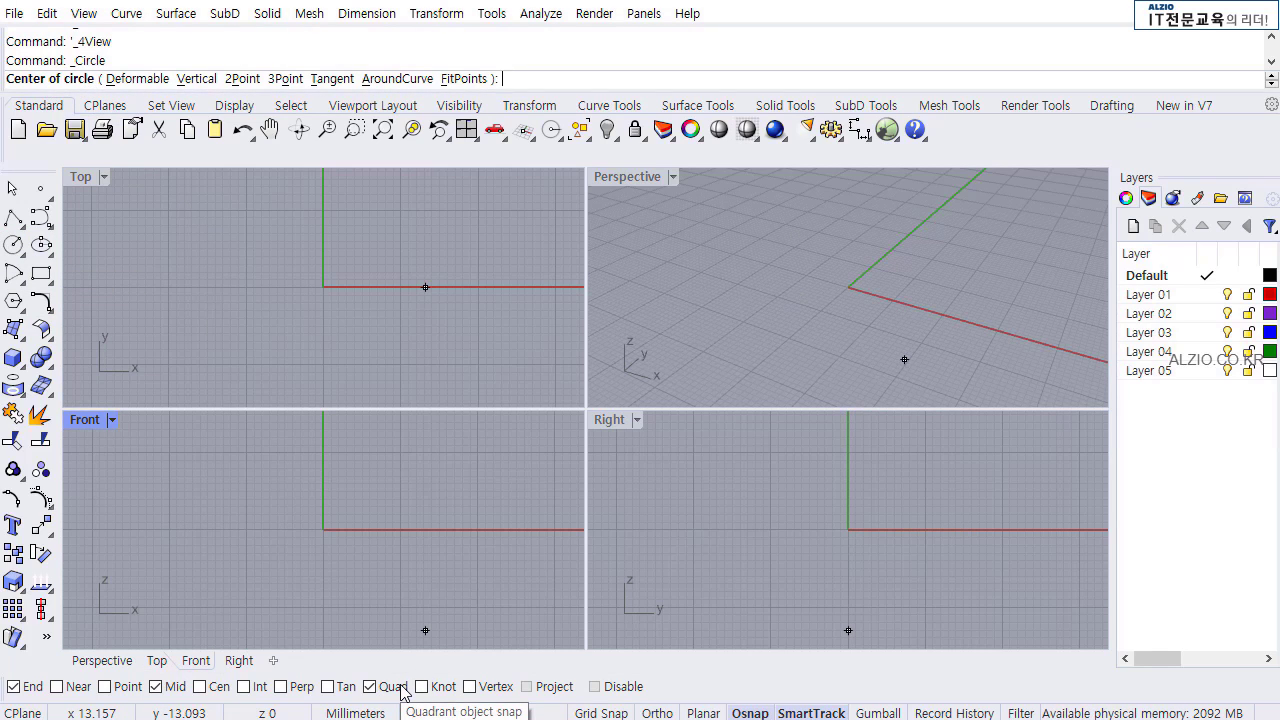
{"action": "type", "text": "0"}
{"action": "key", "text": "Return"}
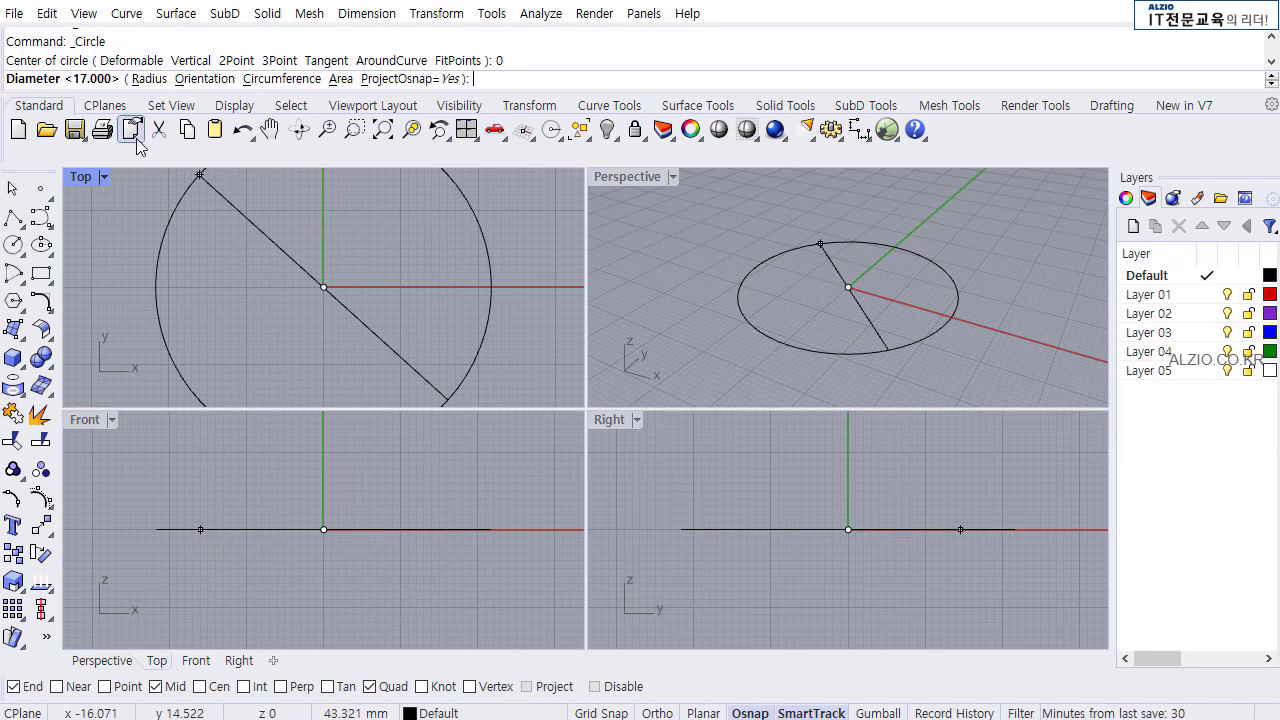
{"action": "left_click", "coordinate": [140, 78]}
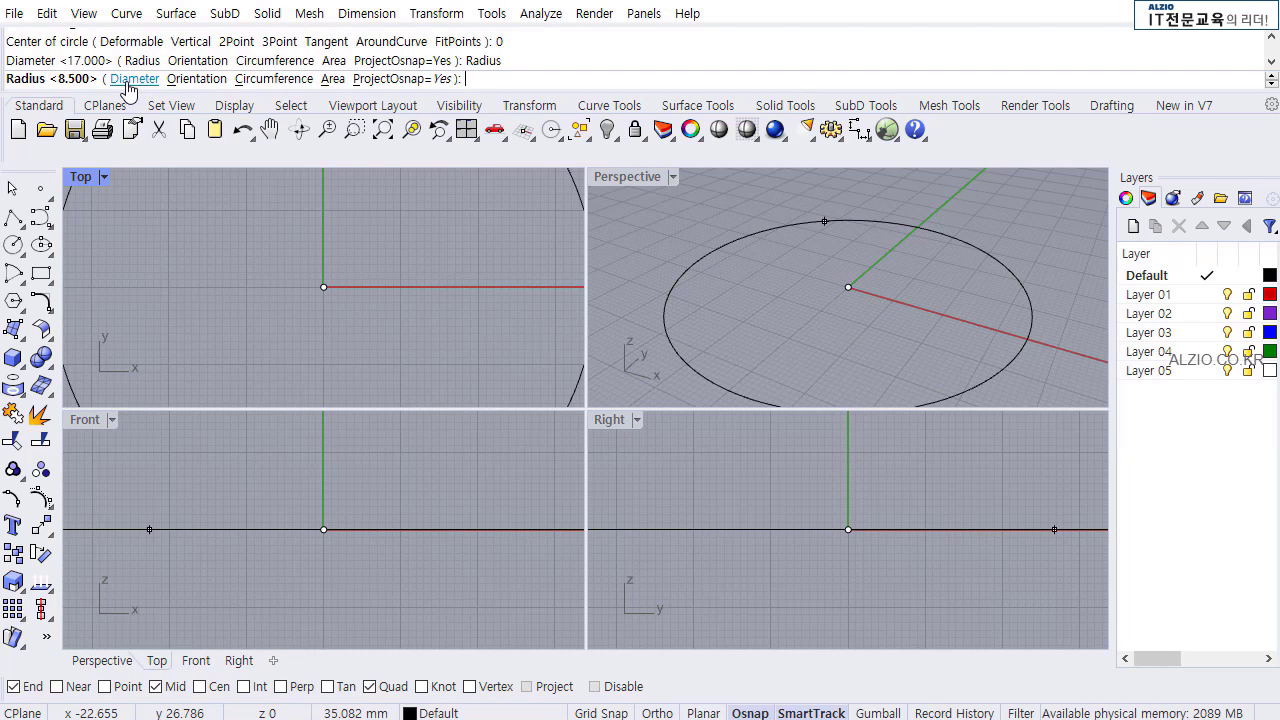
{"action": "left_click", "coordinate": [132, 79]}
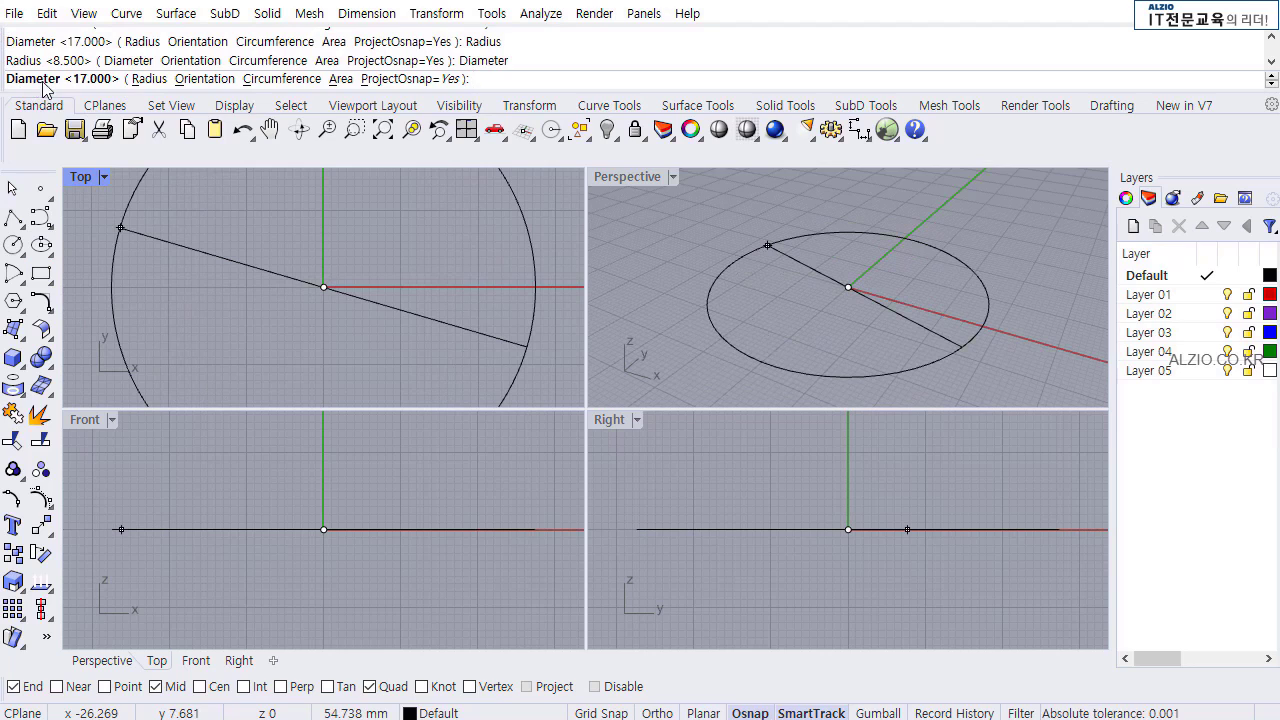
{"action": "left_click", "coordinate": [150, 79]}
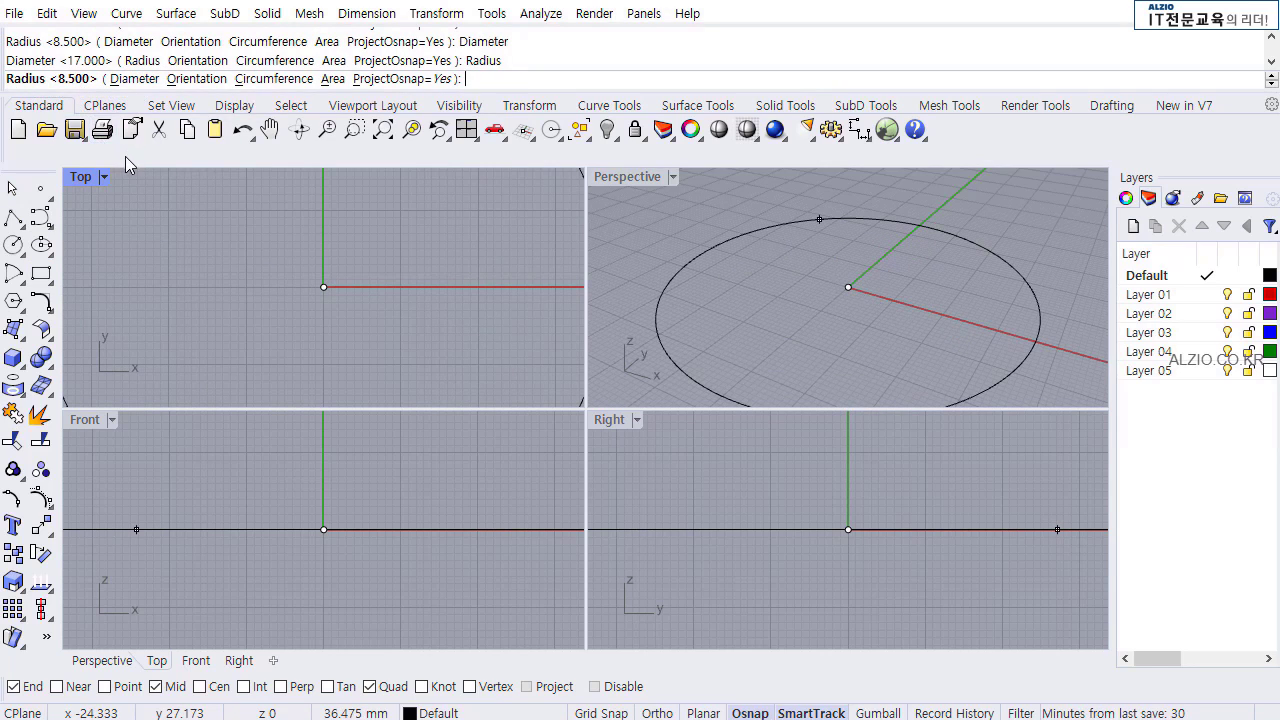
{"action": "left_click", "coordinate": [133, 79]}
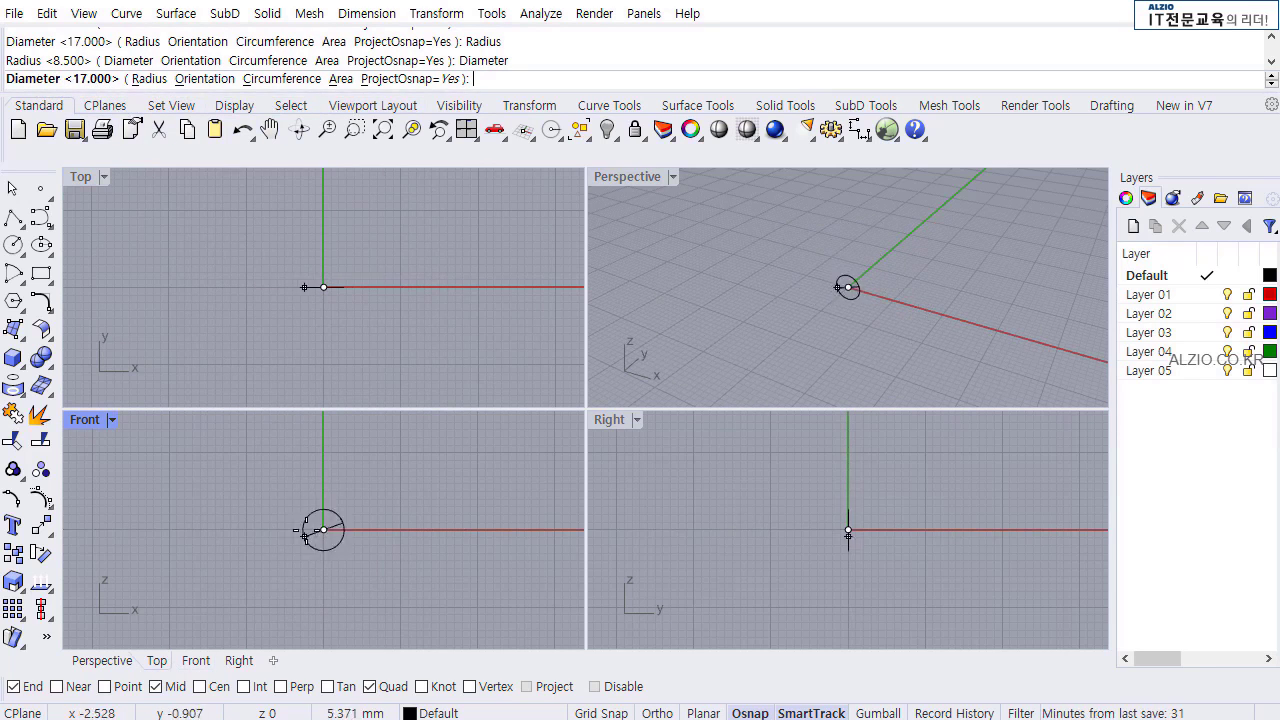
{"action": "type", "text": "17"}
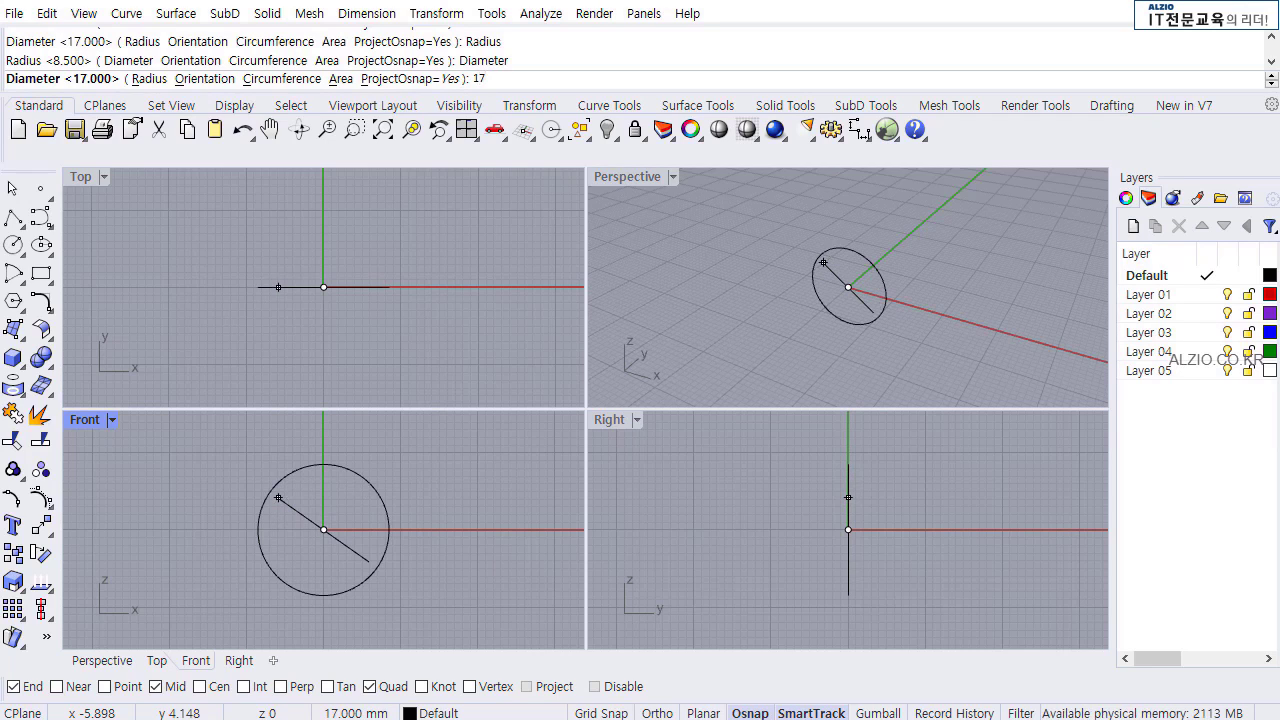
{"action": "key", "text": "Return"}
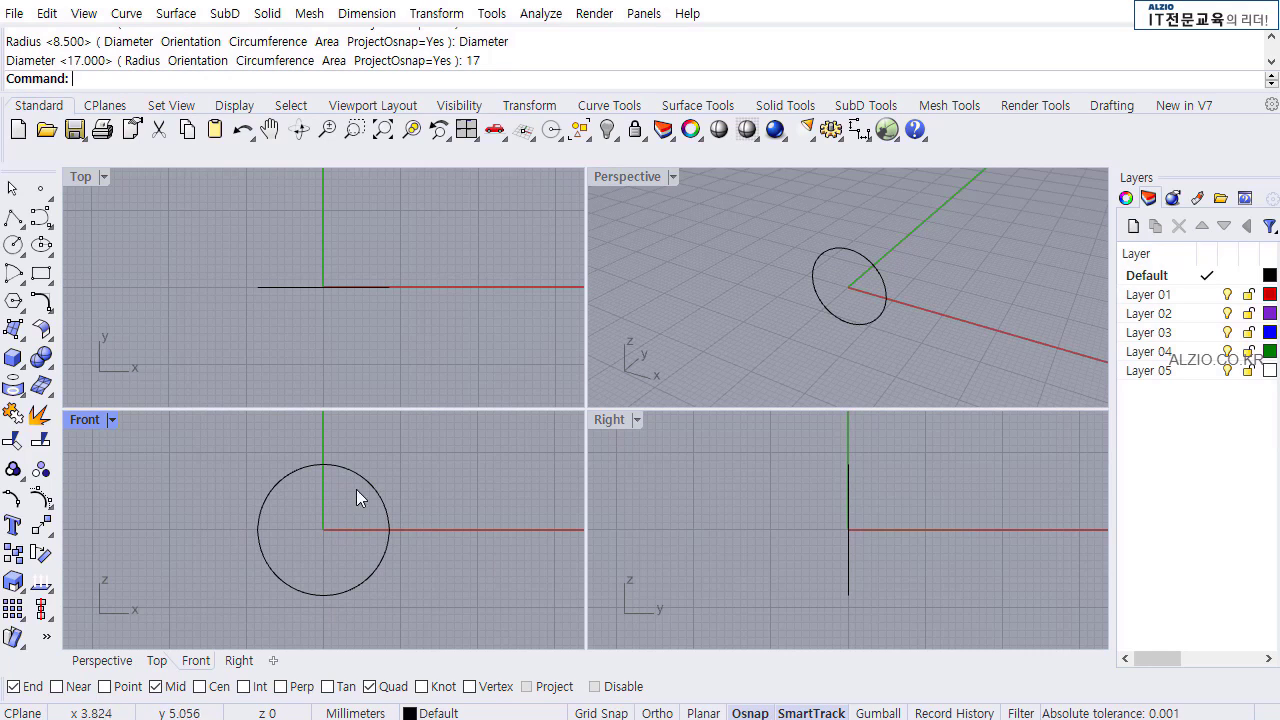
Draw a horizontal line in the Right view from its midpoint at the circle's top quadrant, extending 2.5 mm to both sides.
{"action": "scroll", "coordinate": [849, 494], "scroll_direction": "up", "scroll_amount": 1}
{"action": "scroll", "coordinate": [849, 494], "scroll_direction": "up", "scroll_amount": 1}
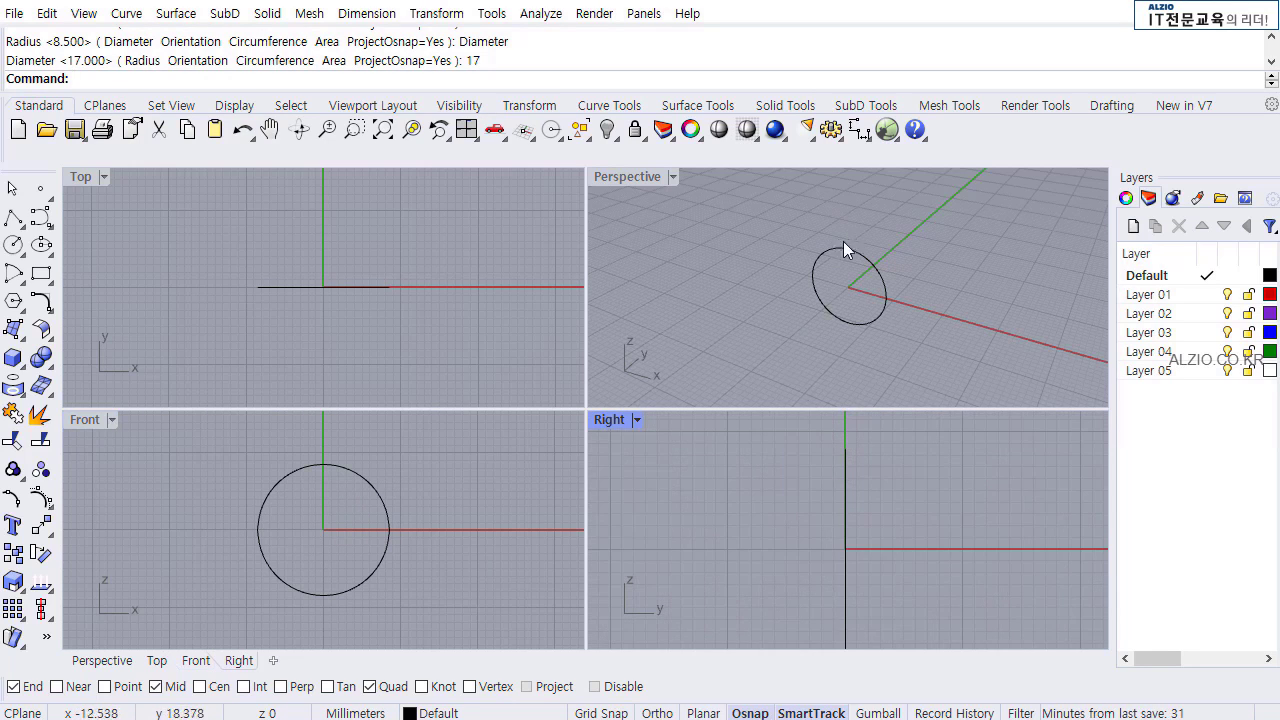
{"action": "scroll", "coordinate": [870, 488], "scroll_direction": "down", "scroll_amount": 2}
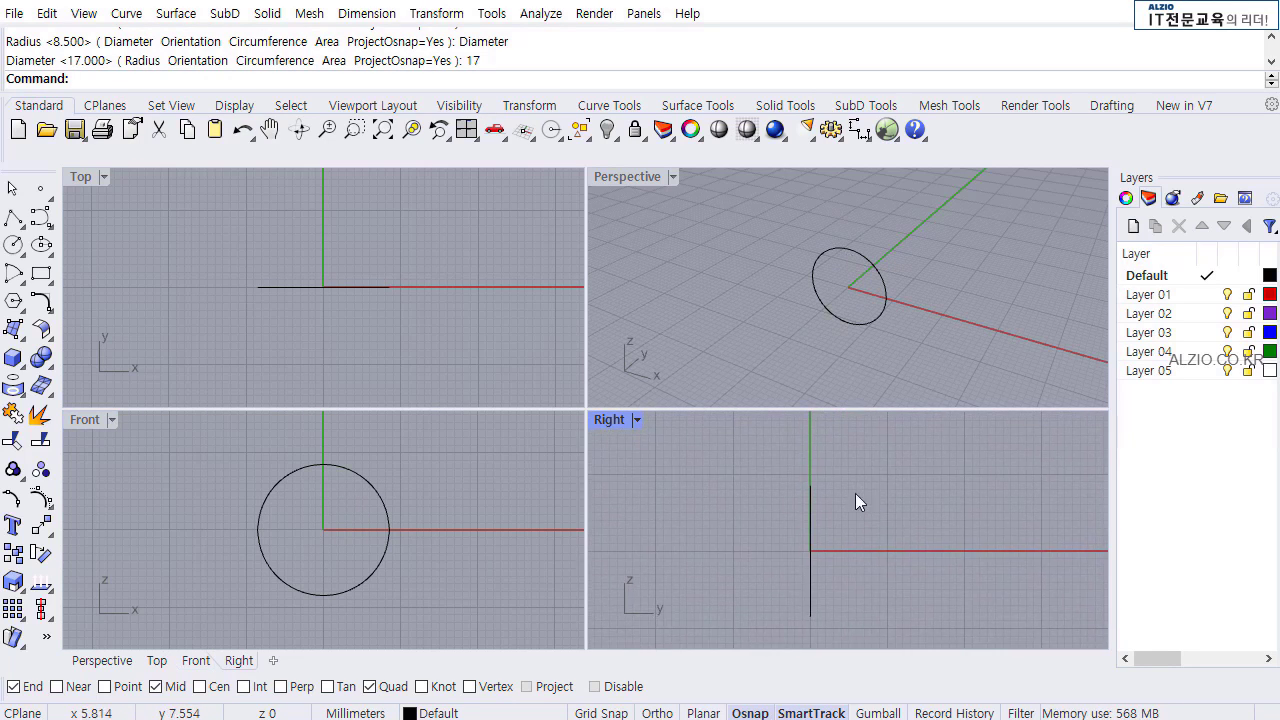
{"action": "scroll", "coordinate": [804, 490], "scroll_direction": "up", "scroll_amount": 1}
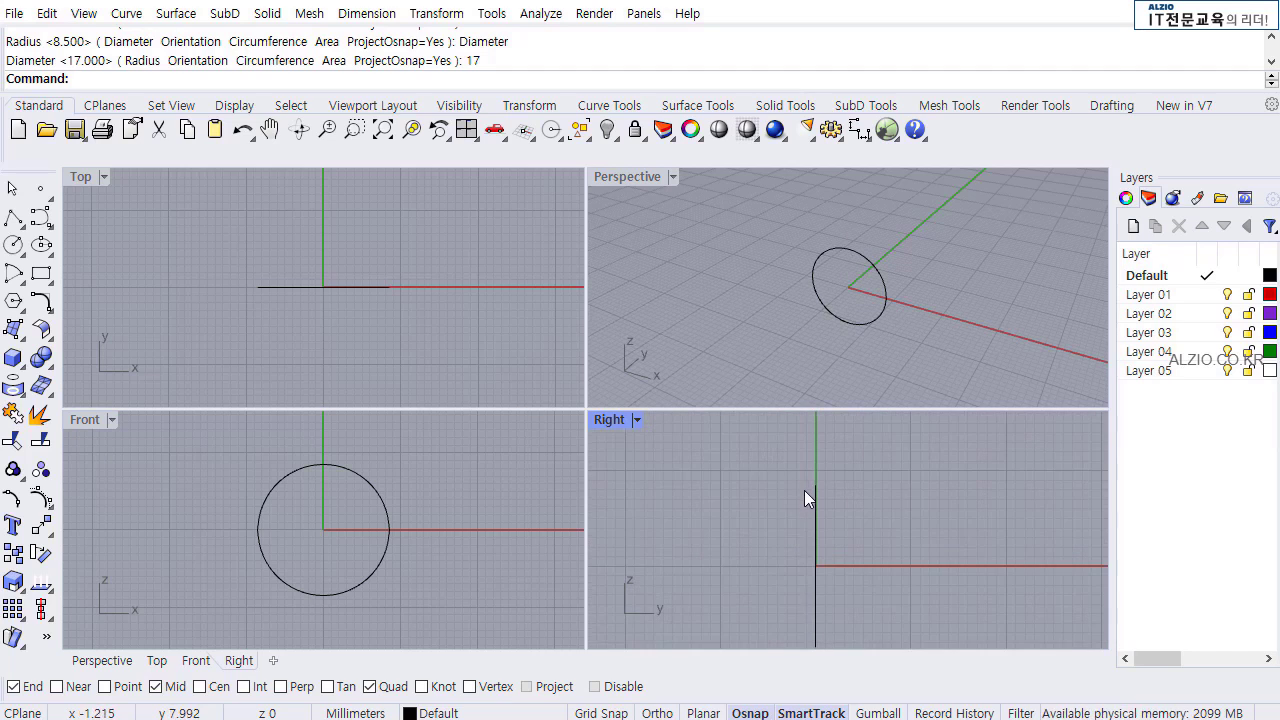
{"action": "left_click", "coordinate": [17, 224]}
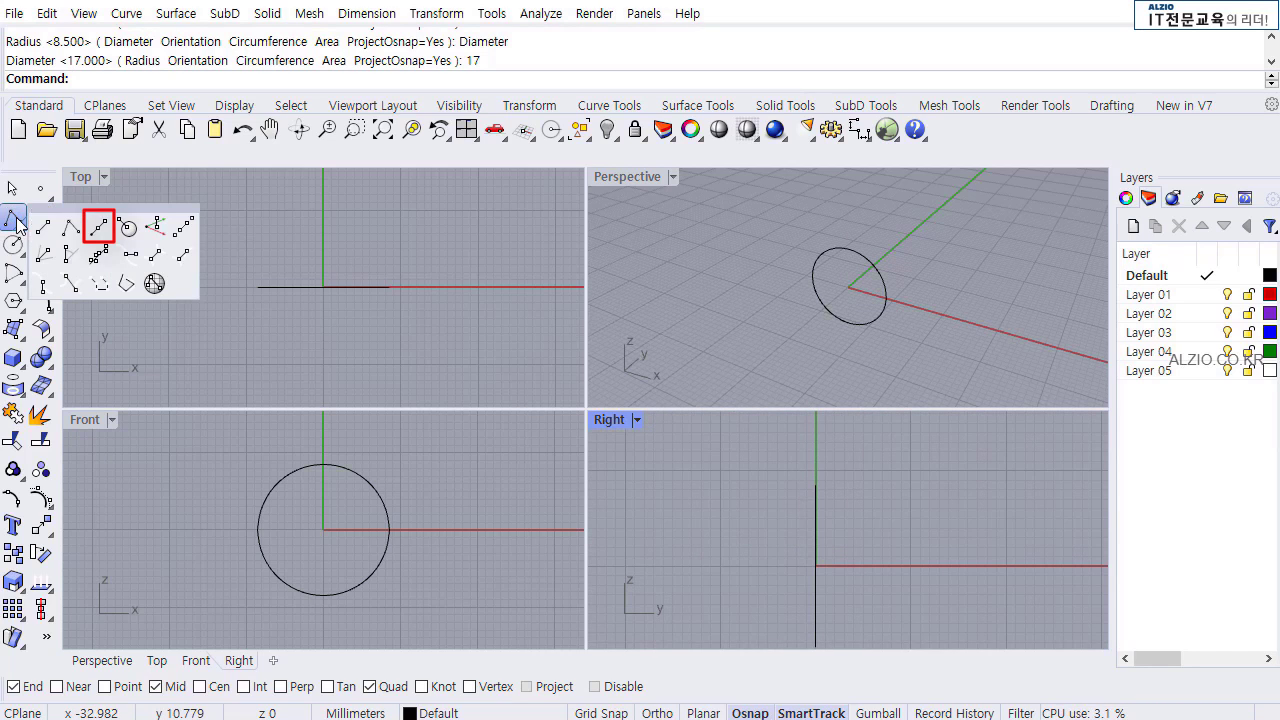
{"action": "left_click", "coordinate": [99, 234]}
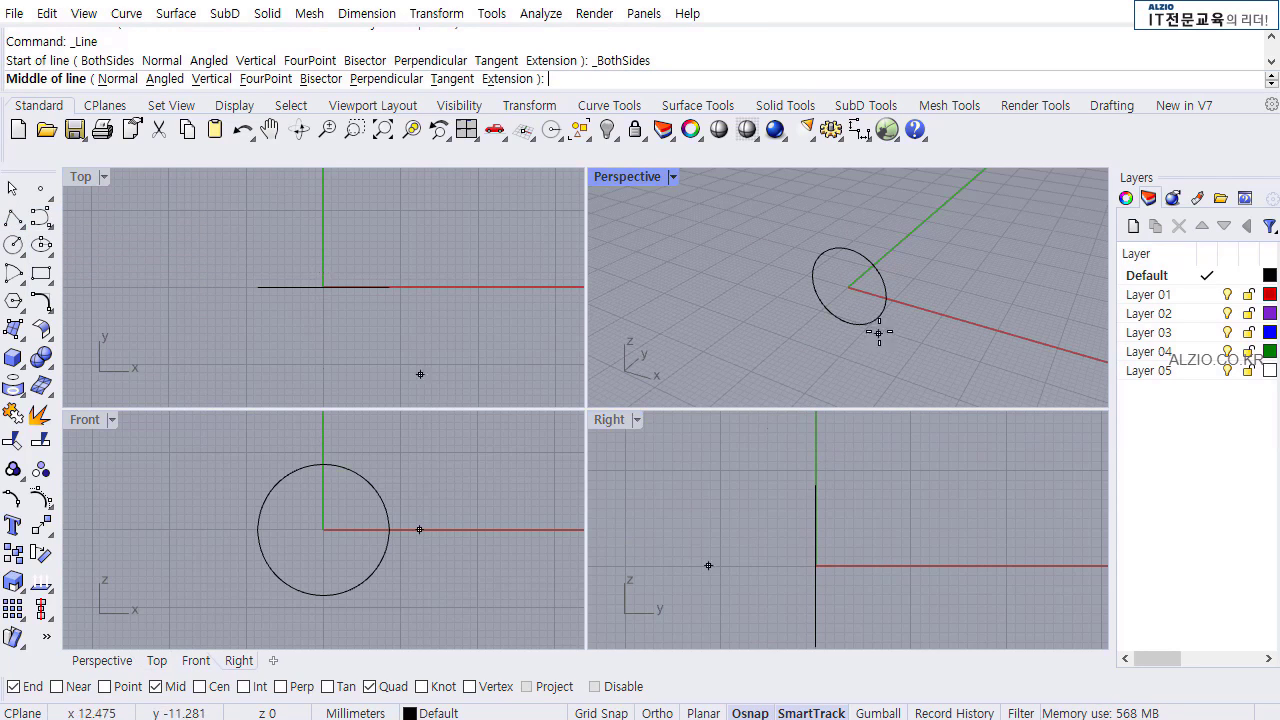
{"action": "left_click", "coordinate": [818, 488]}
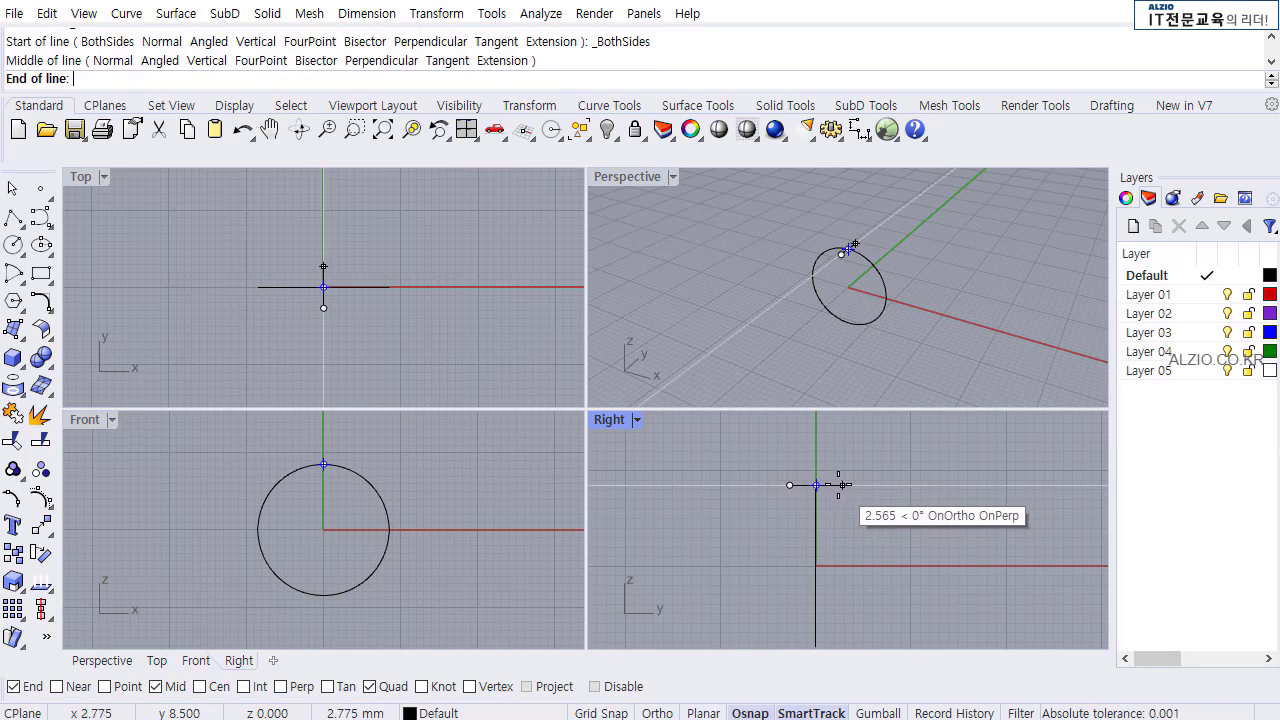
{"action": "type", "text": "2.5"}
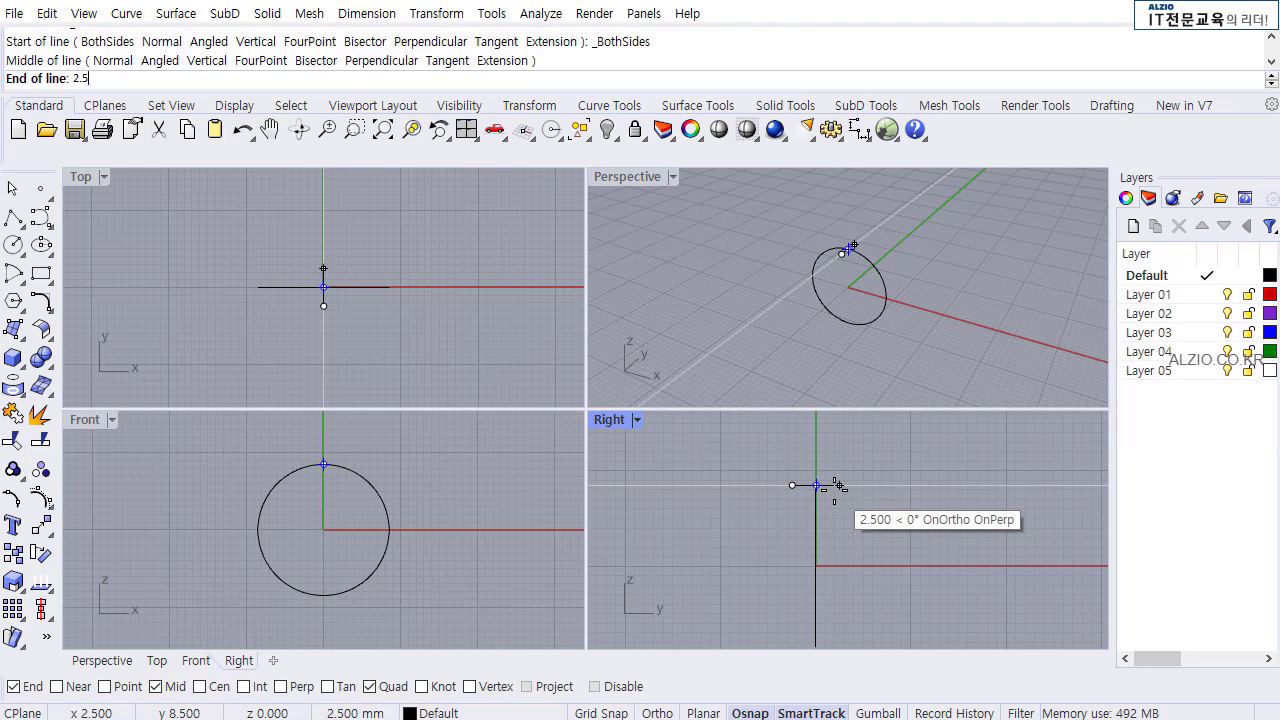
{"action": "key", "text": "Return"}
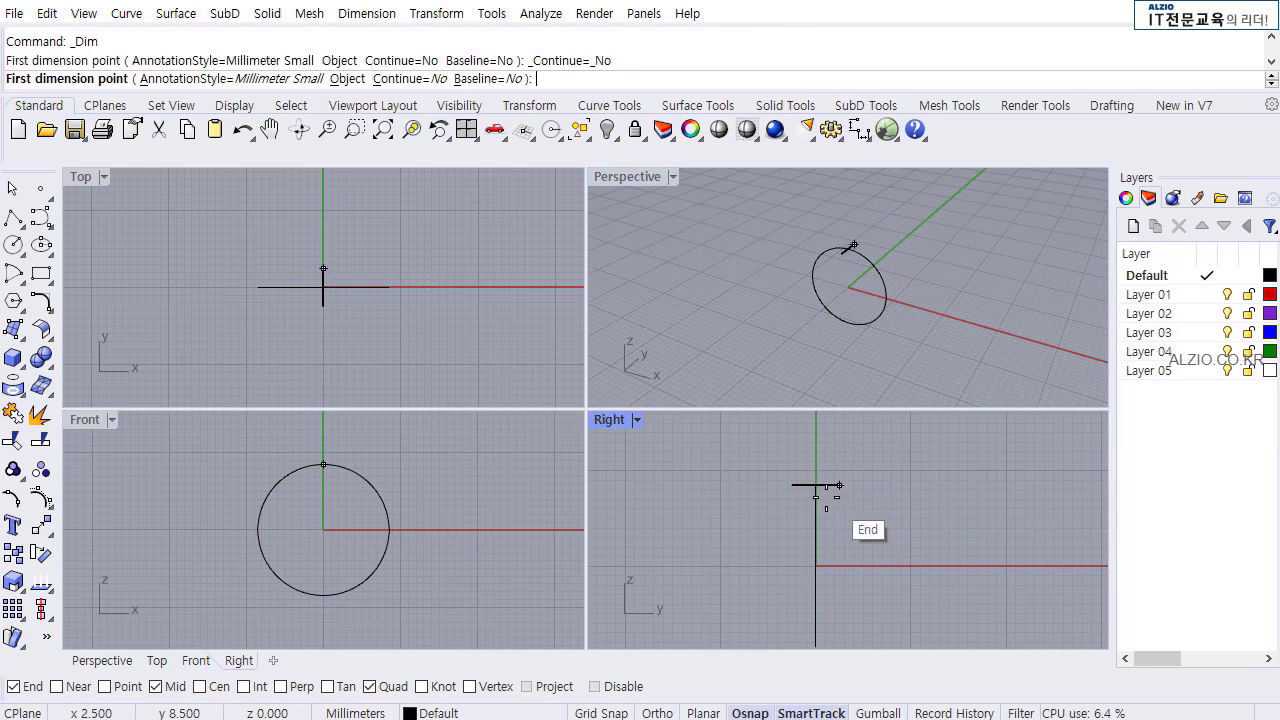
Check the short horizontal line's length with a temporary dimension between its two endpoints.
{"action": "left_click", "coordinate": [792, 485]}
{"action": "left_click", "coordinate": [839, 485]}
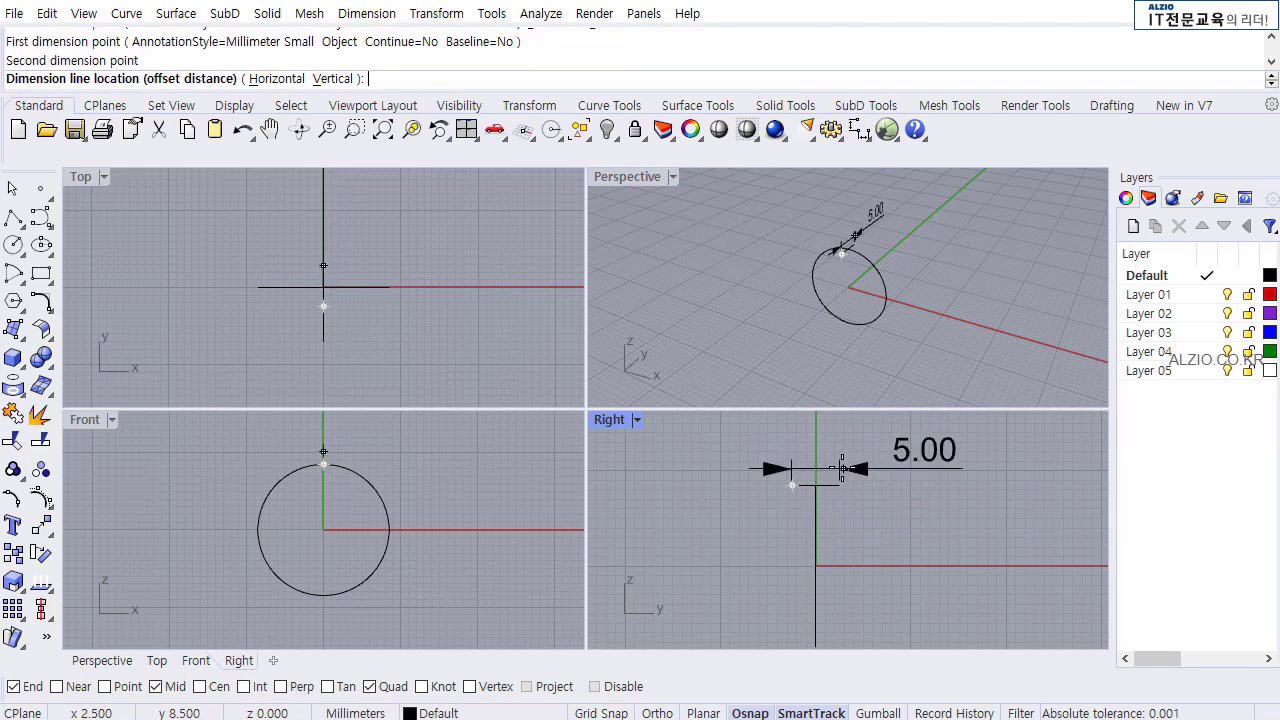
{"action": "key", "text": "Escape"}
Draw a semicircular arc above the short line in the Right view, starting and ending at the line's endpoints.
{"action": "scroll", "coordinate": [900, 505], "scroll_direction": "up", "scroll_amount": 2}
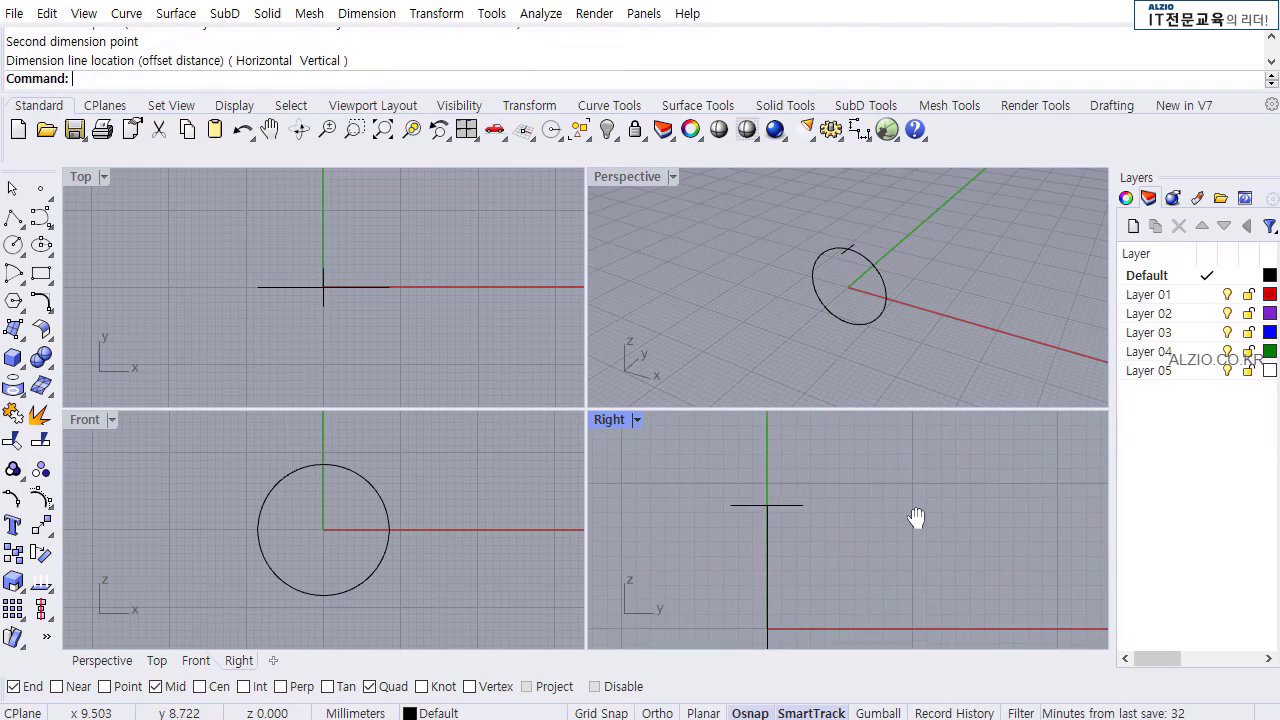
{"action": "right_click_drag", "start_coordinate": [916, 517], "coordinate": [925, 524]}
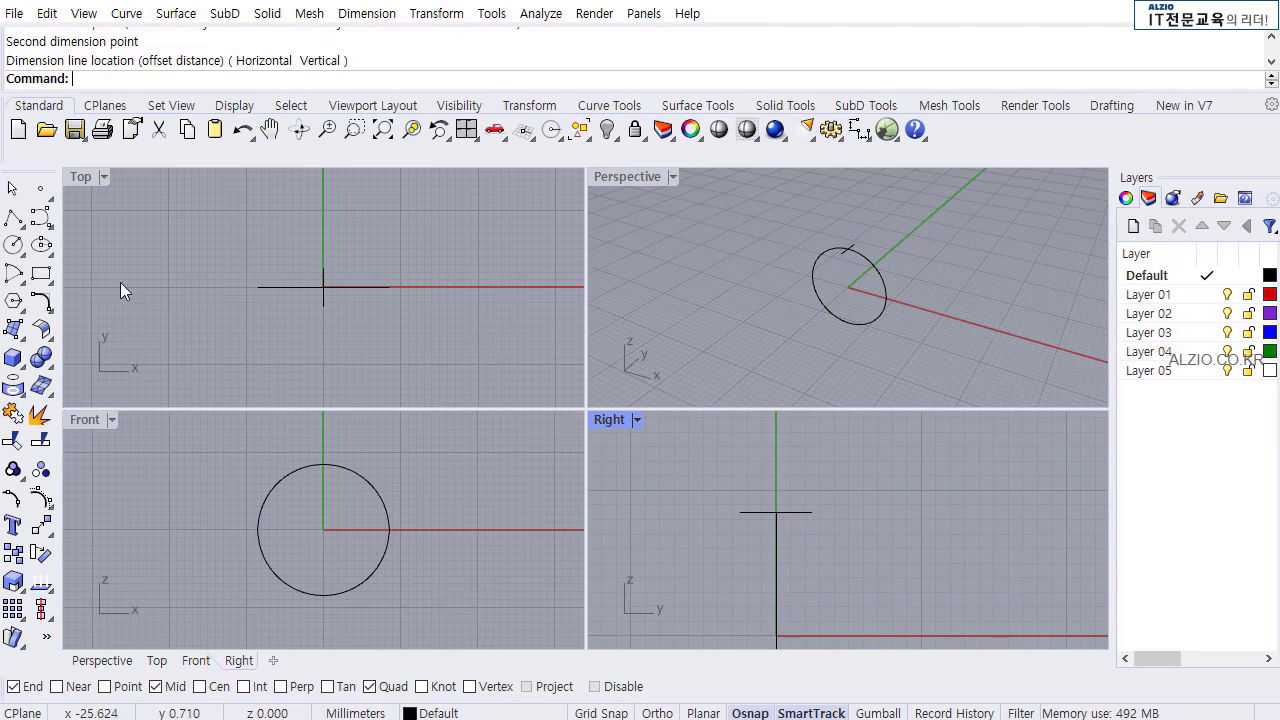
{"action": "left_click", "coordinate": [14, 274]}
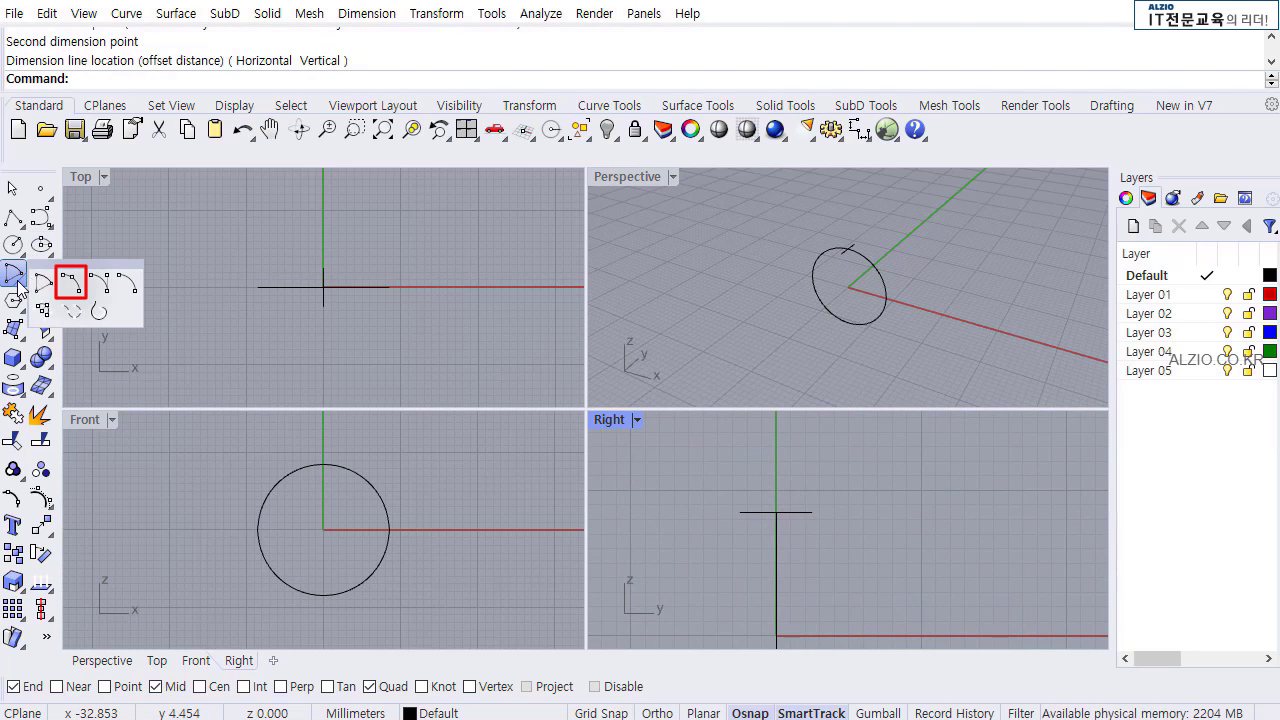
{"action": "left_click", "coordinate": [72, 283]}
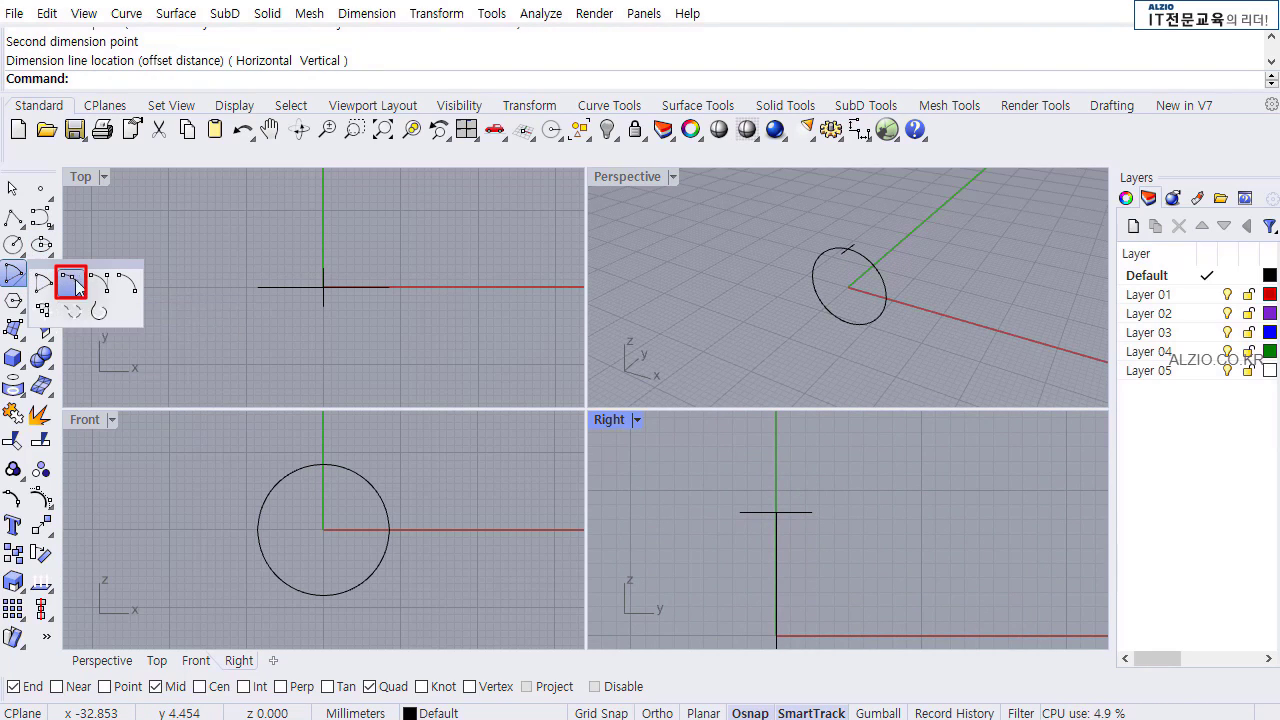
{"action": "left_click", "coordinate": [739, 512]}
{"action": "left_click", "coordinate": [812, 512]}
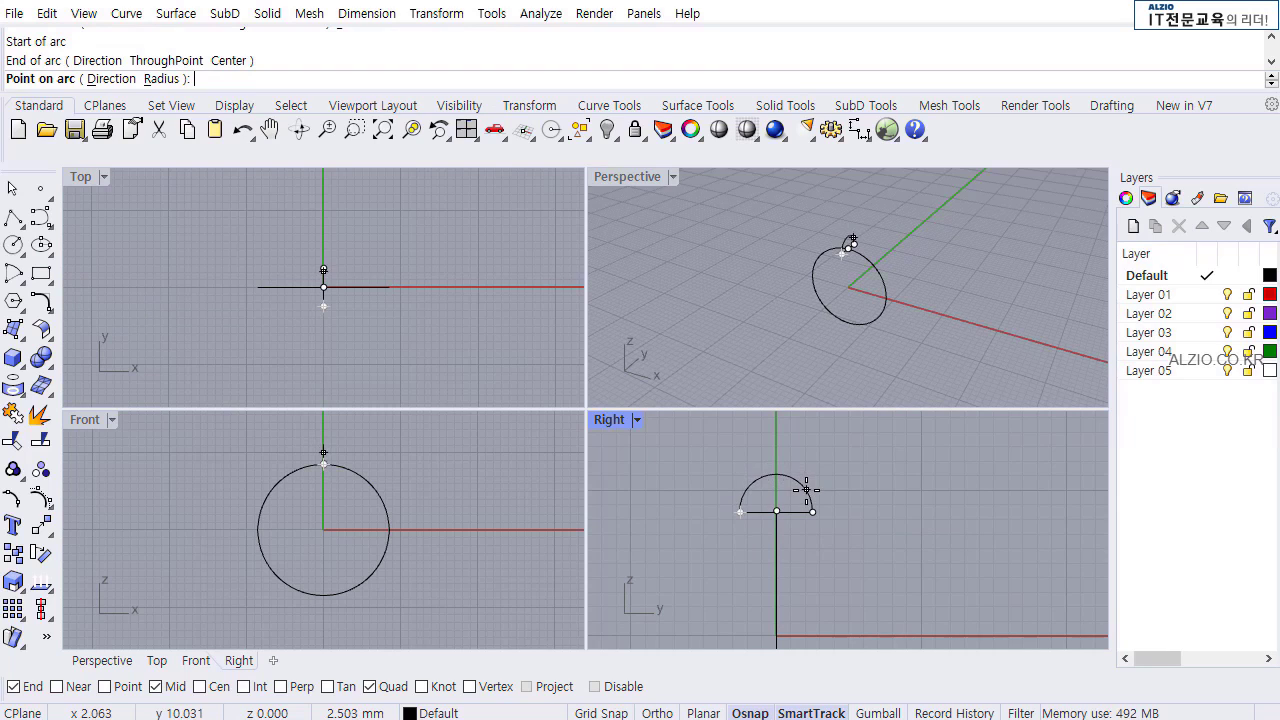
{"action": "left_click", "coordinate": [806, 490]}
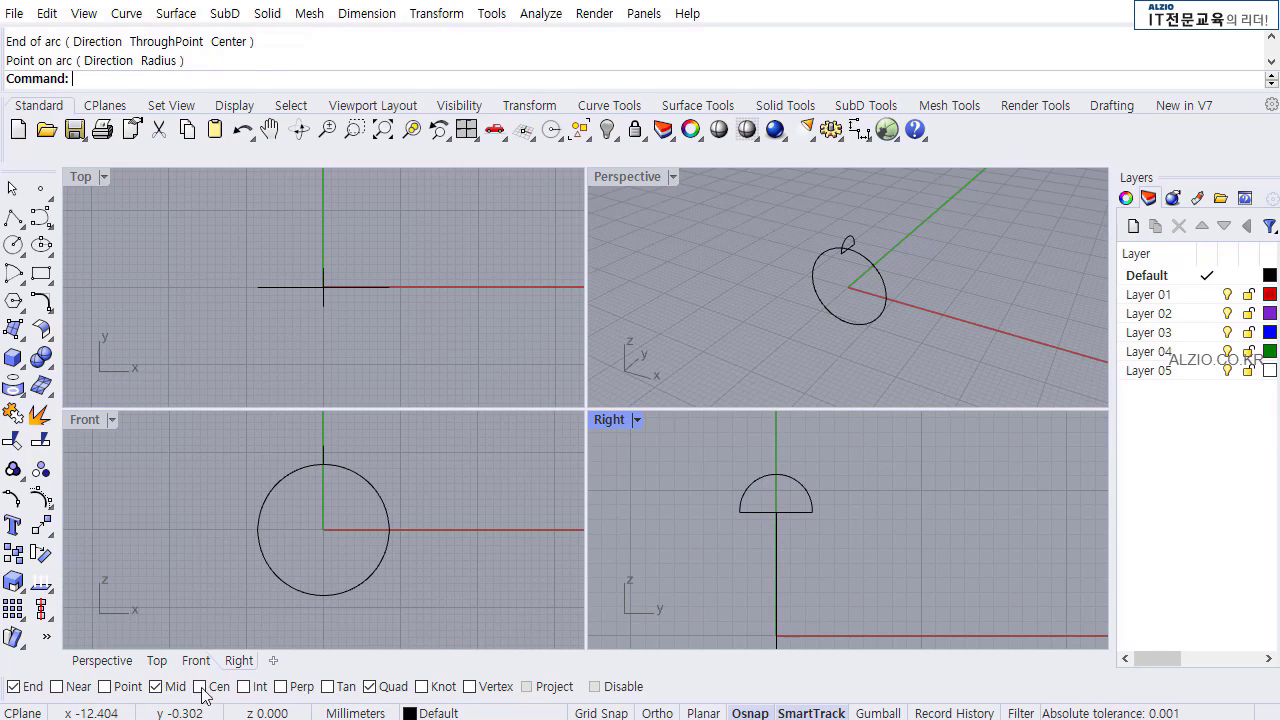
Fillet the left corner between the base line and the arc with a radius of 0.7 mm.
{"action": "scroll", "coordinate": [843, 481], "scroll_direction": "up", "scroll_amount": 4}
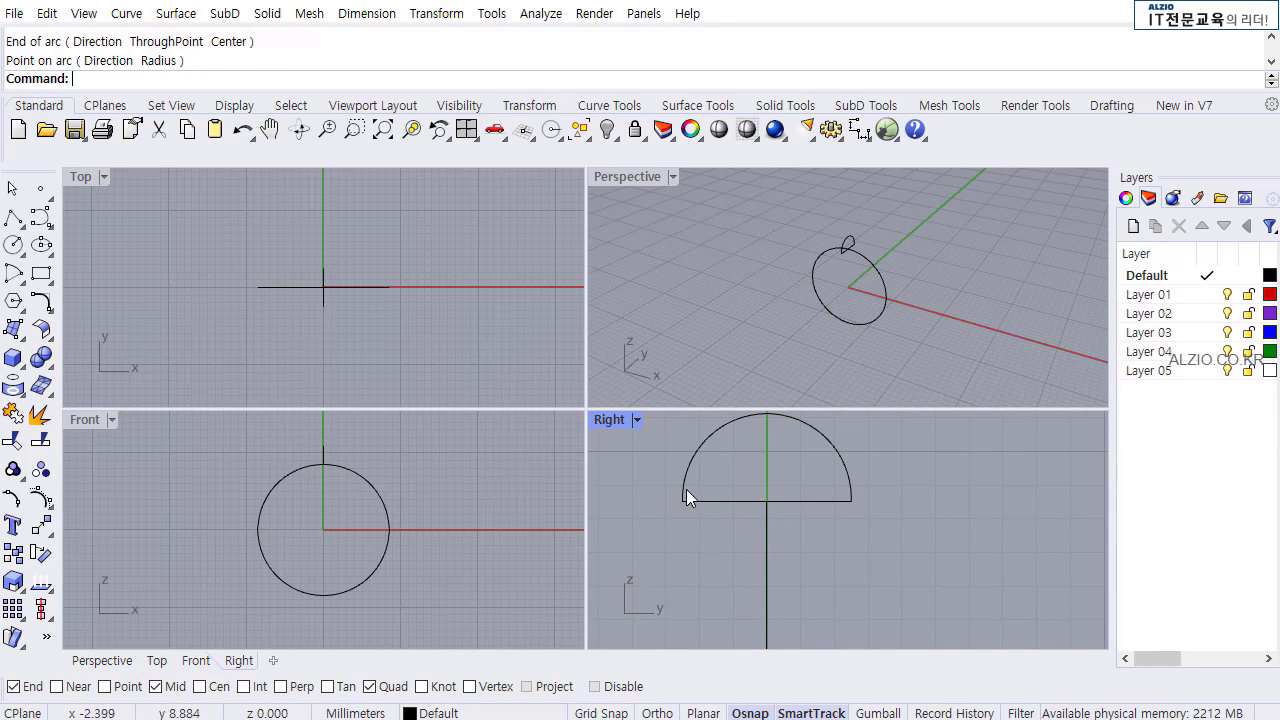
{"action": "scroll", "coordinate": [684, 495], "scroll_direction": "up", "scroll_amount": 6}
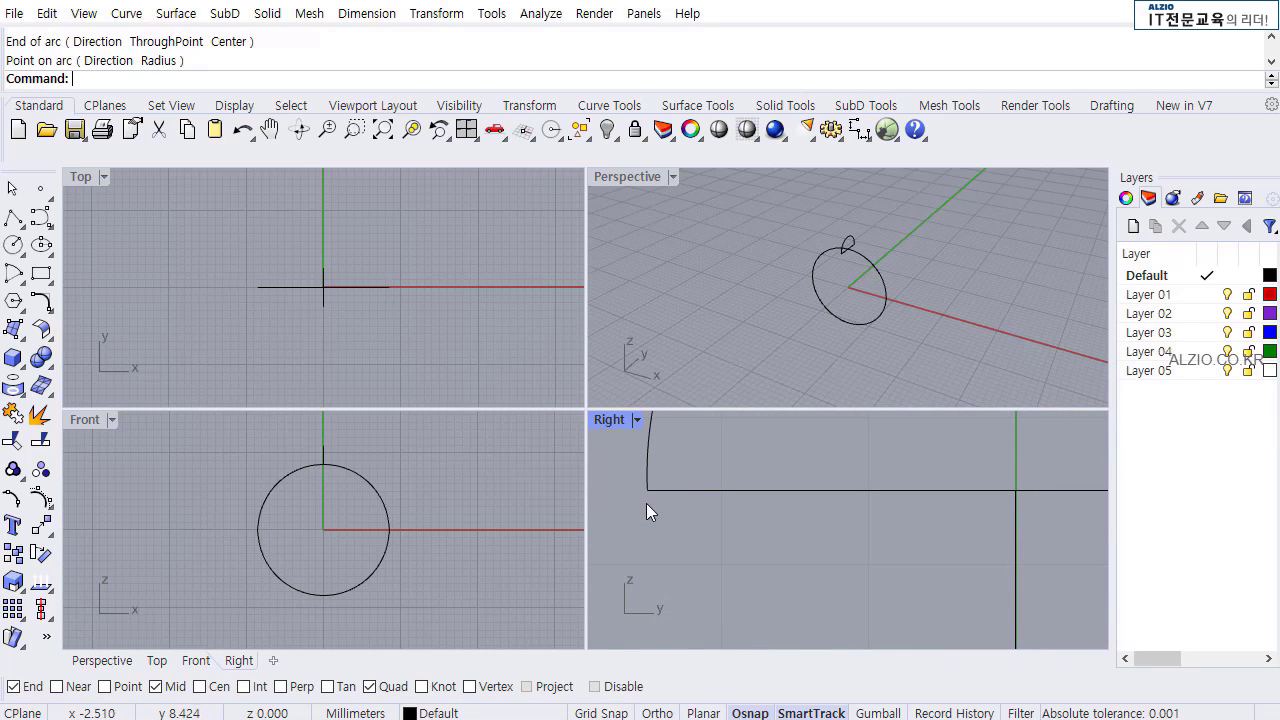
{"action": "scroll", "coordinate": [719, 478], "scroll_direction": "down", "scroll_amount": 4}
{"action": "scroll", "coordinate": [751, 473], "scroll_direction": "up", "scroll_amount": 3}
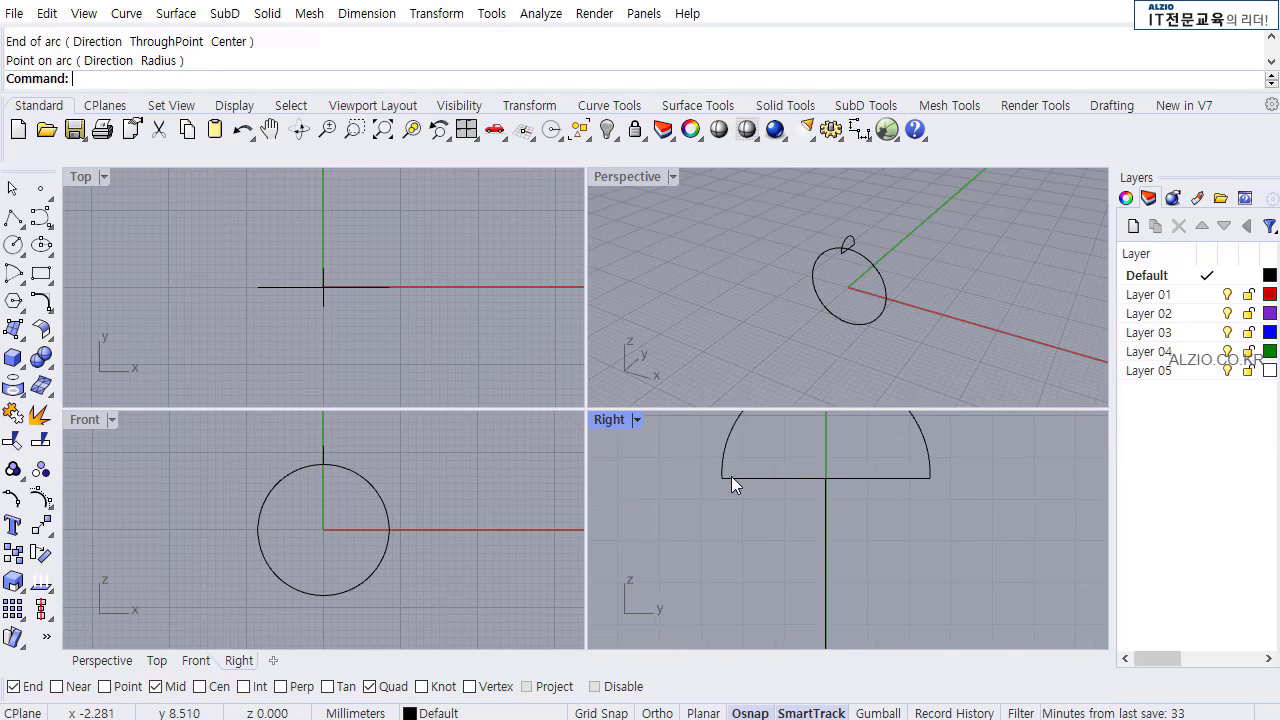
{"action": "left_click", "coordinate": [40, 303]}
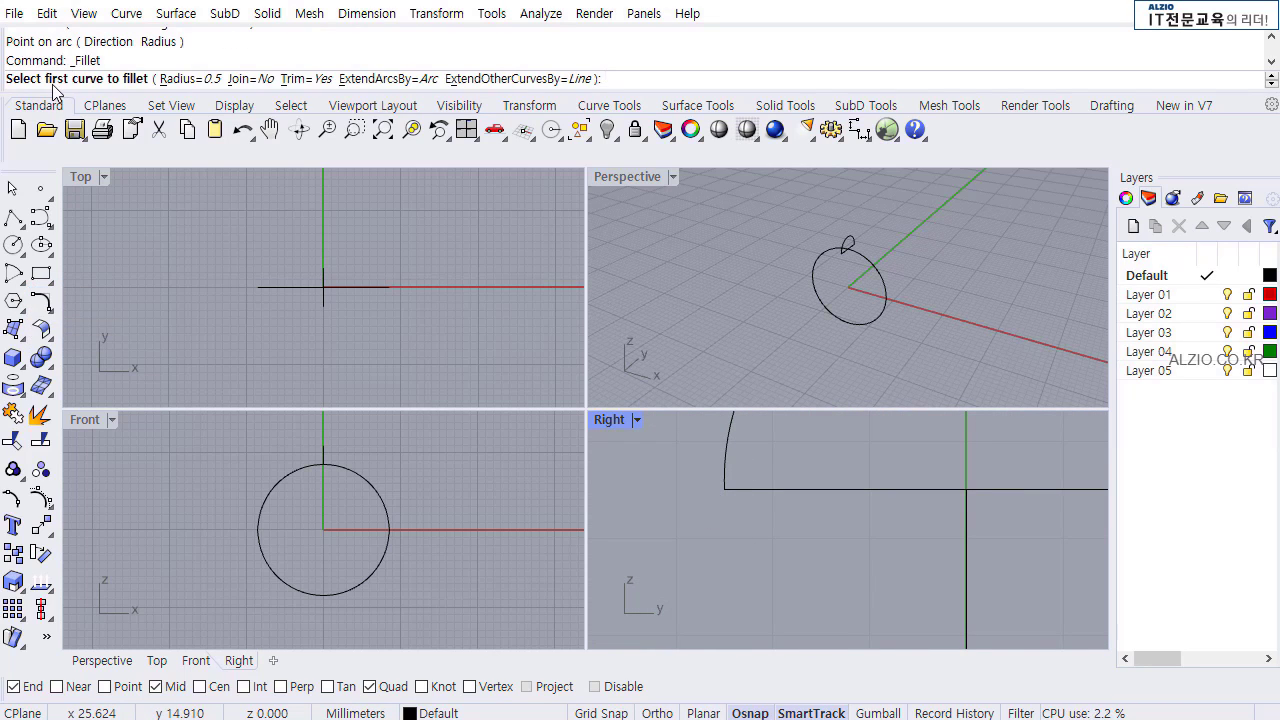
{"action": "left_click", "coordinate": [180, 79]}
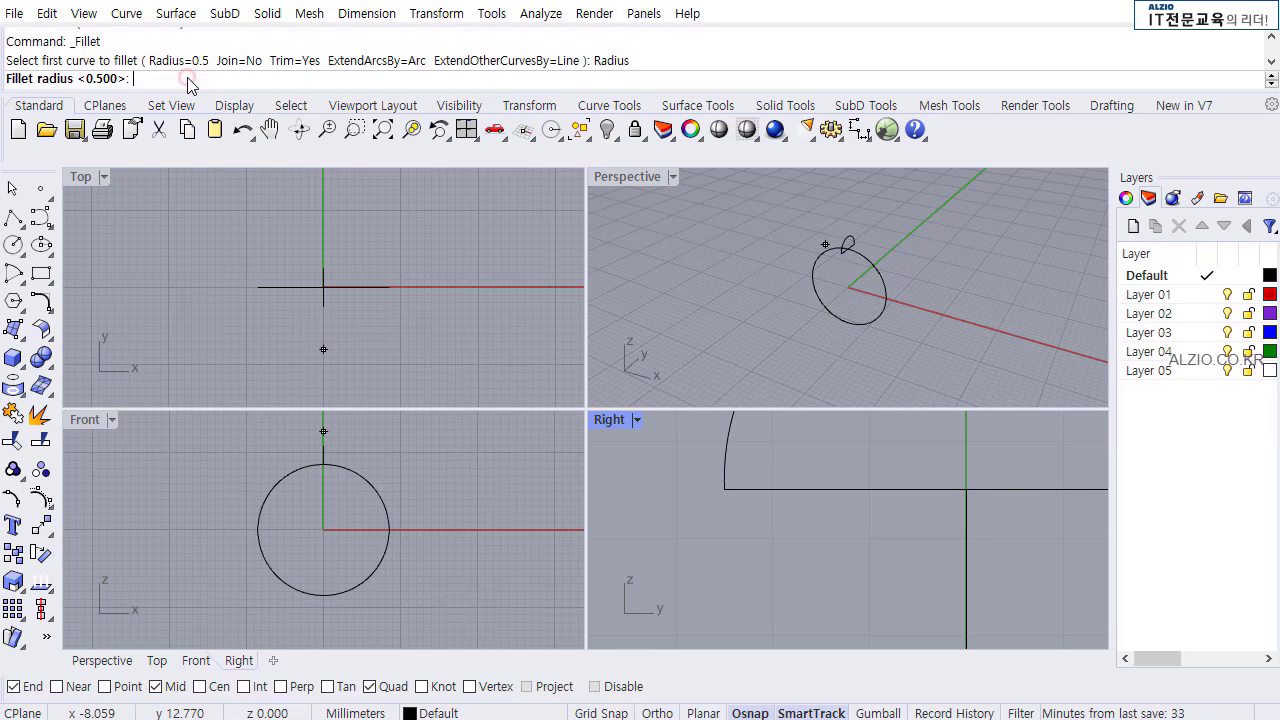
{"action": "type", "text": "0"}
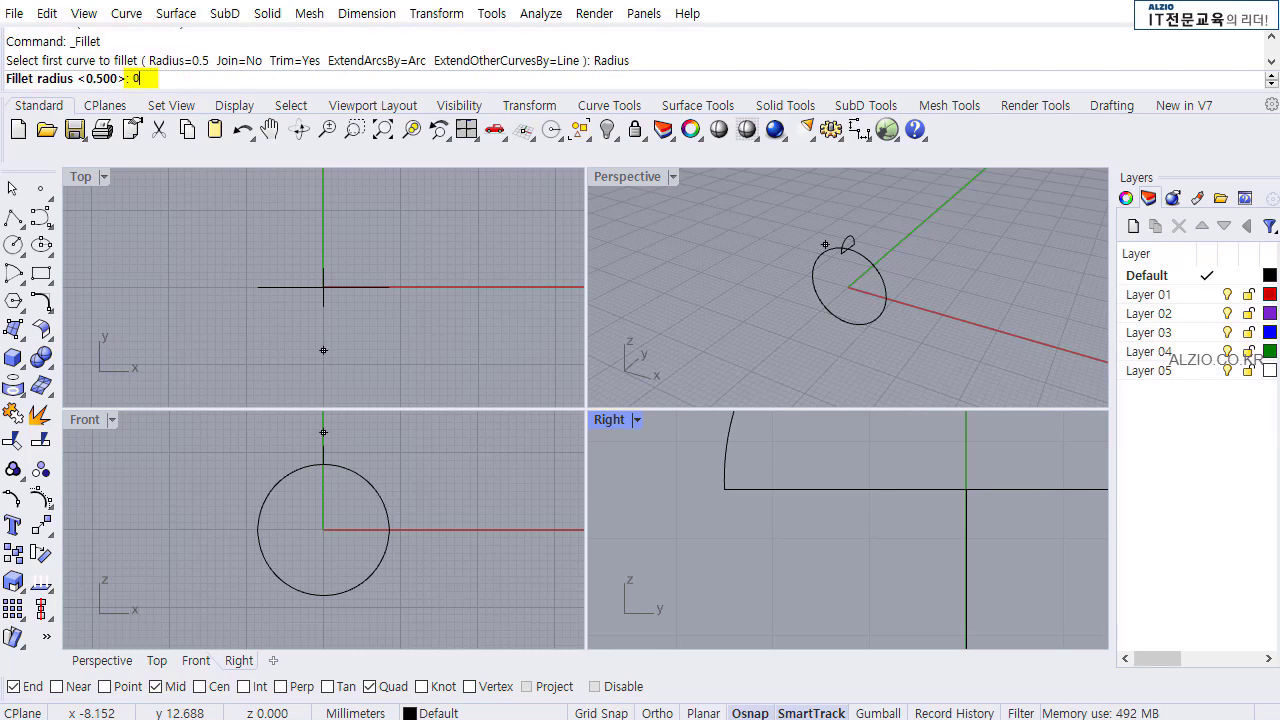
{"action": "type", "text": ".7"}
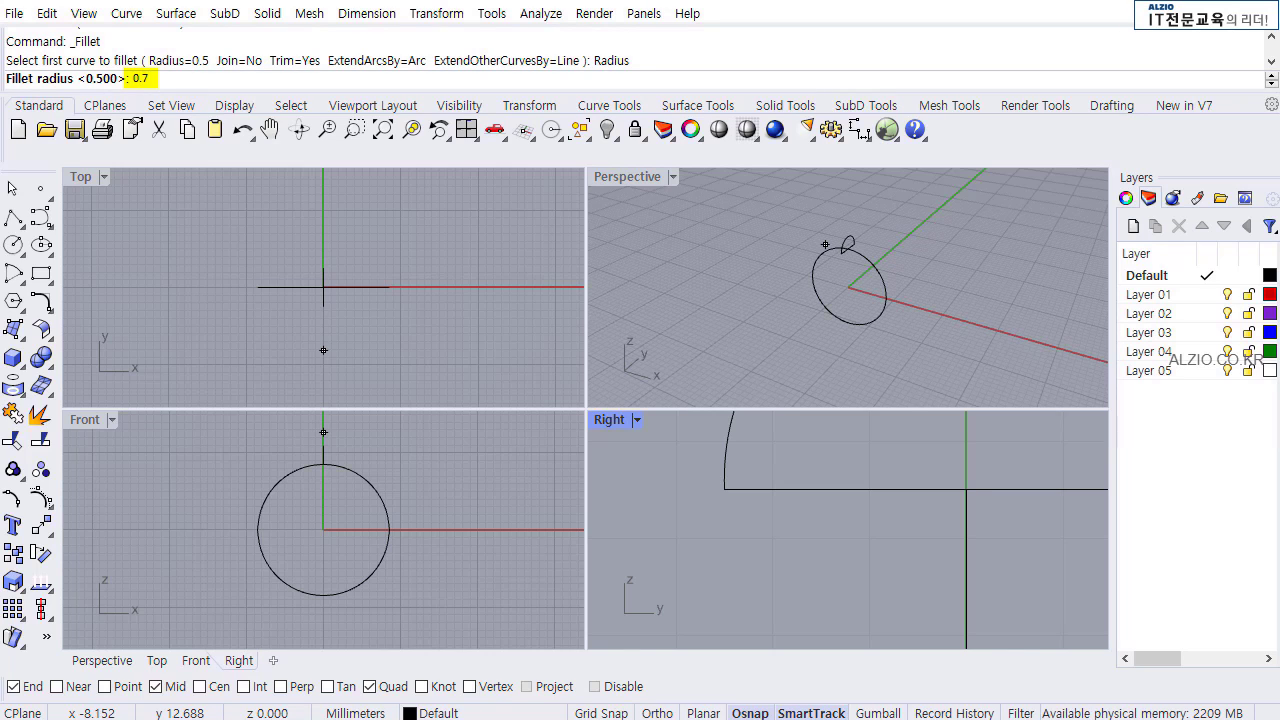
{"action": "key", "text": "Return"}
{"action": "left_click", "coordinate": [760, 488]}
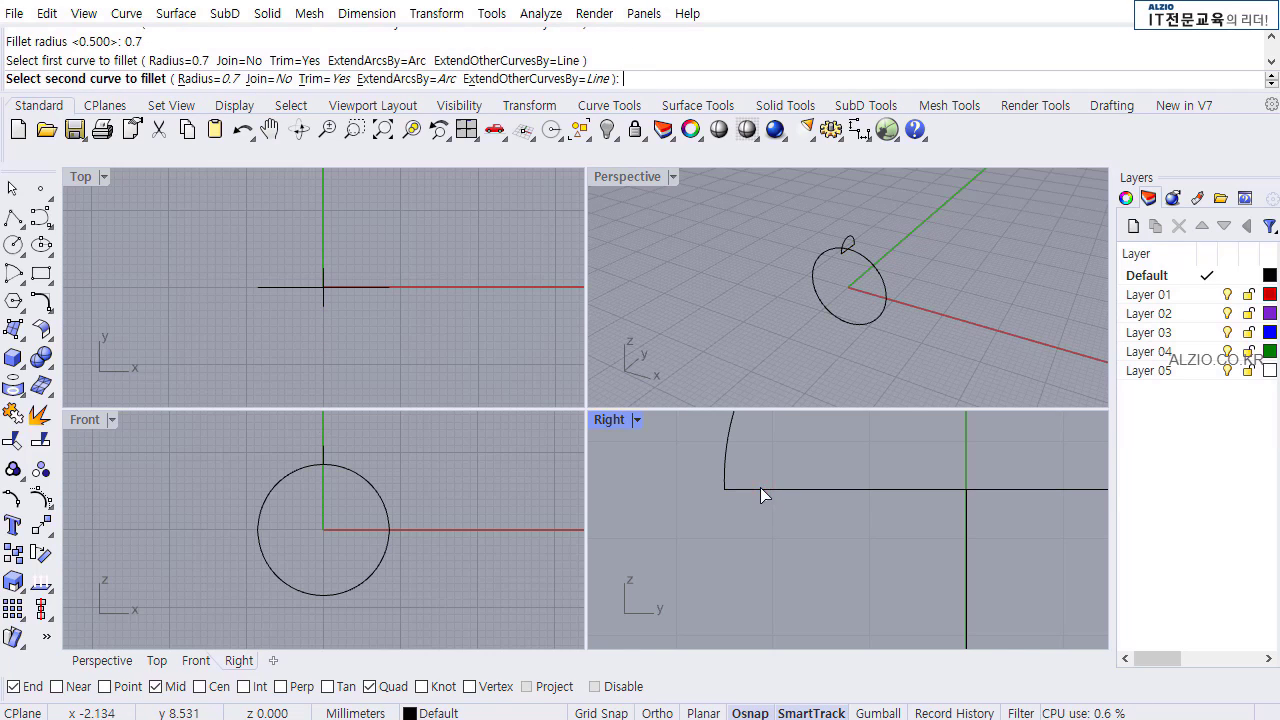
{"action": "left_click", "coordinate": [728, 438]}
Undo the last fillet and fillet the right corner between the arc and the base line with a 0.7 mm radius.
{"action": "scroll", "coordinate": [893, 516], "scroll_direction": "down", "scroll_amount": 5}
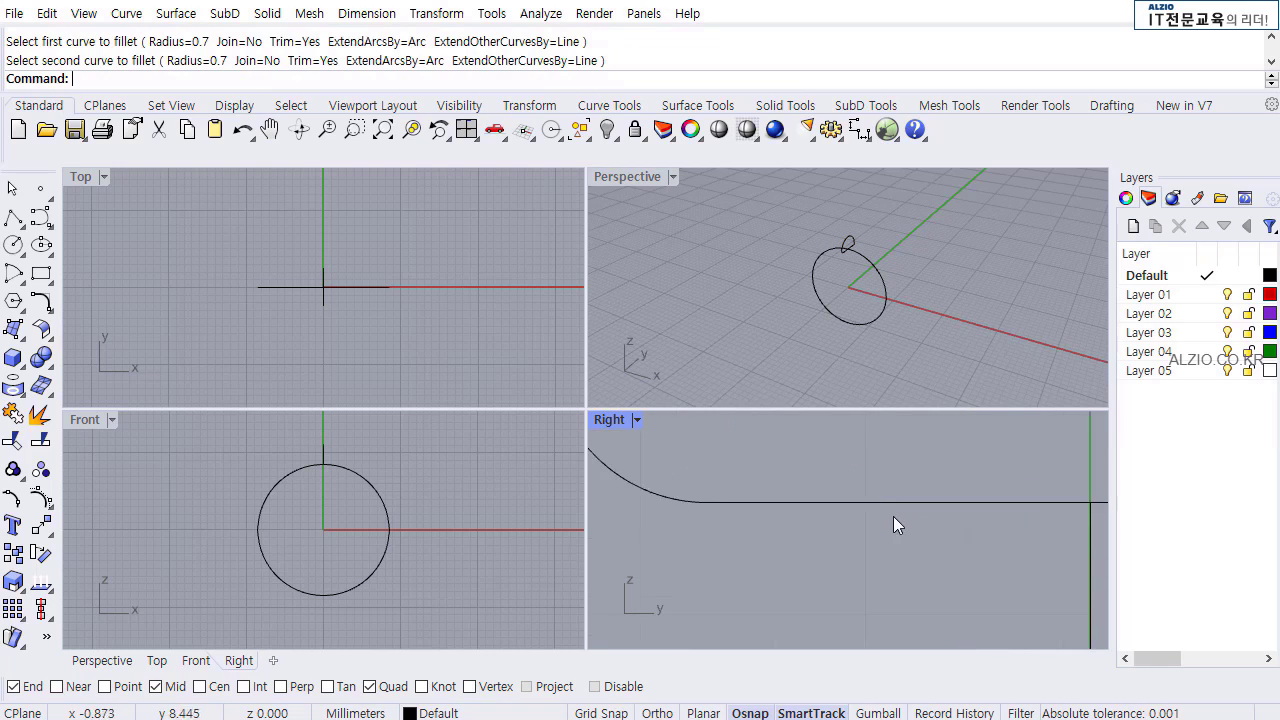
{"action": "key", "text": "ctrl+z"}
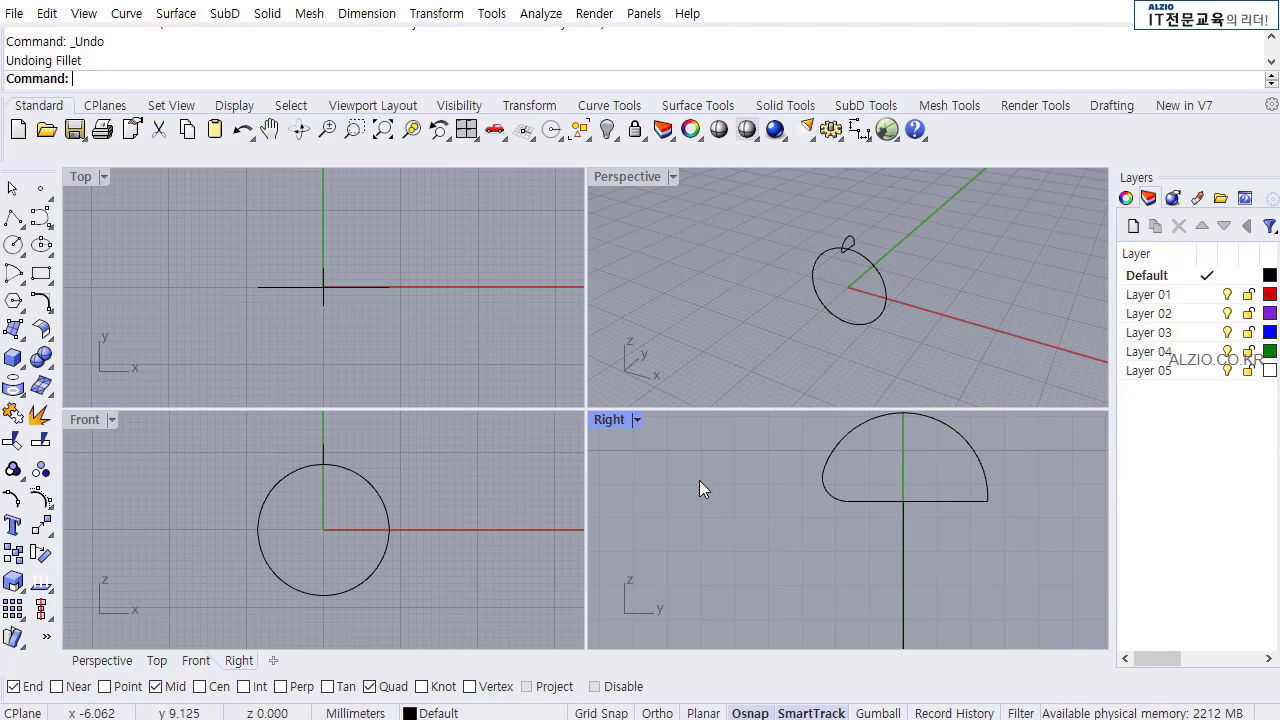
{"action": "key", "text": "Return"}
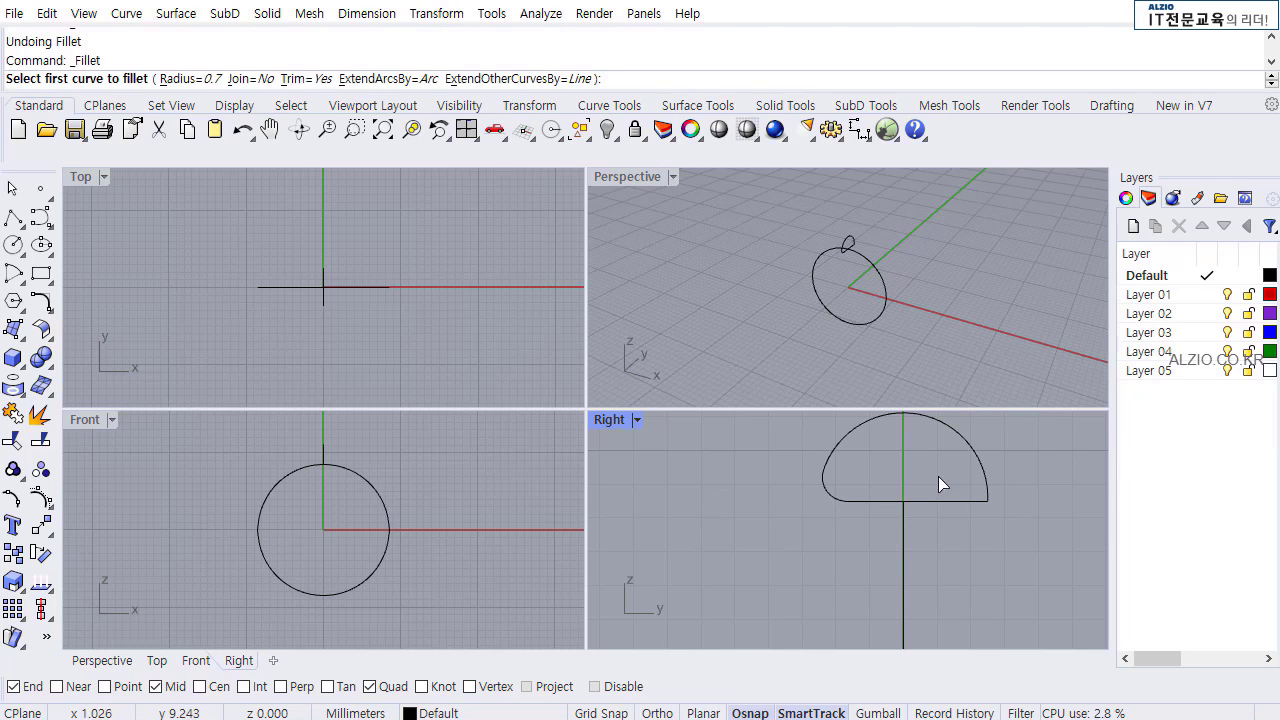
{"action": "left_click", "coordinate": [980, 477]}
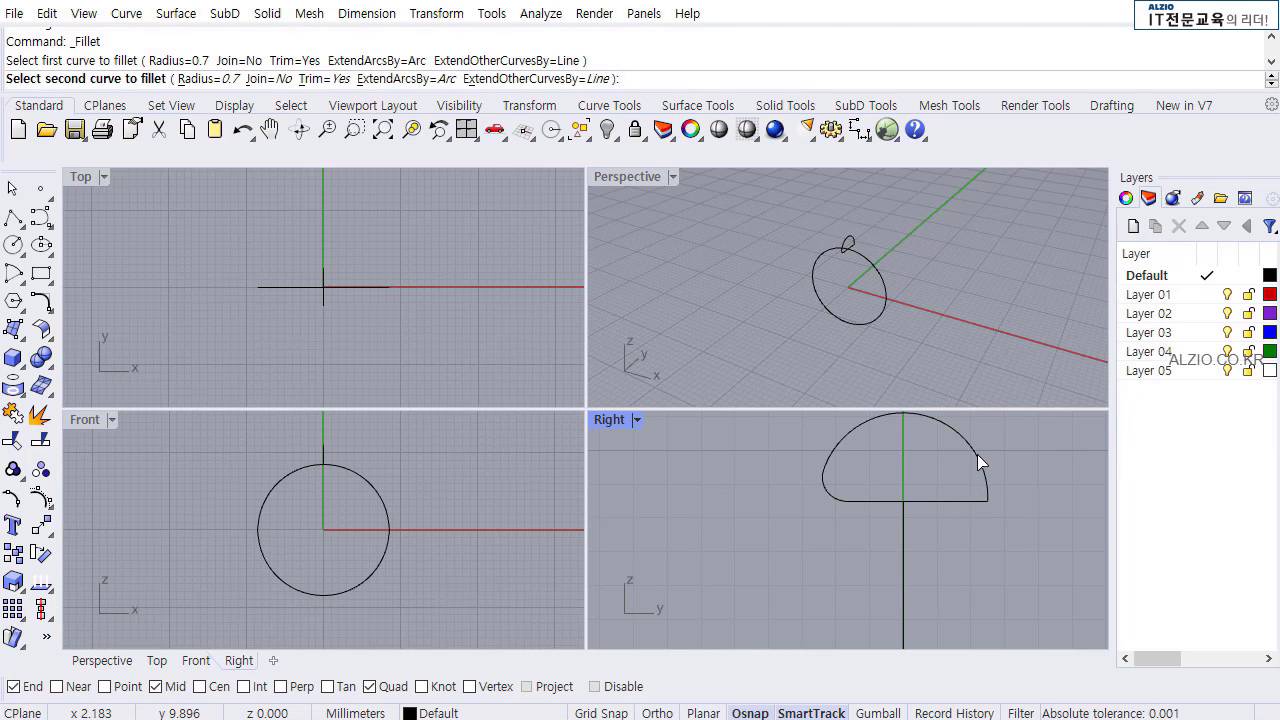
{"action": "left_click", "coordinate": [977, 454]}
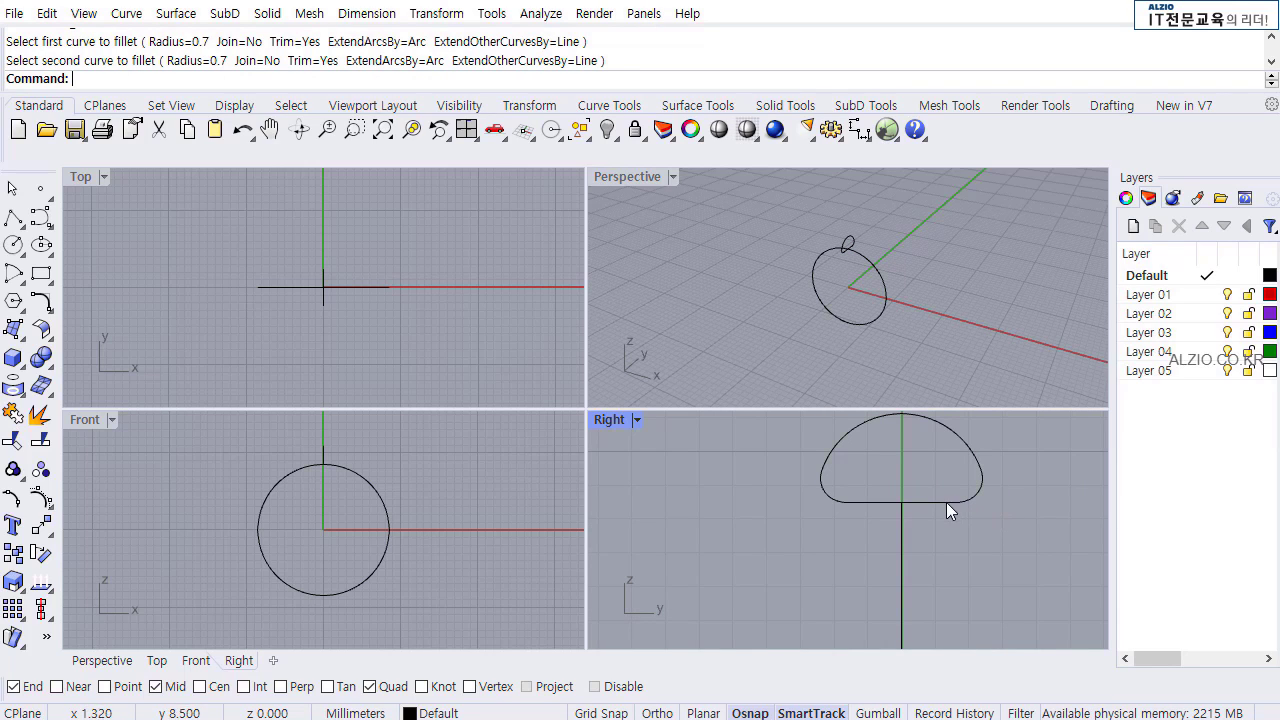
Join the base line, the arc and the two corner fillets into one closed profile curve.
{"action": "left_click", "coordinate": [946, 502]}
{"action": "left_click", "coordinate": [980, 494]}
{"action": "left_click", "coordinate": [968, 452]}
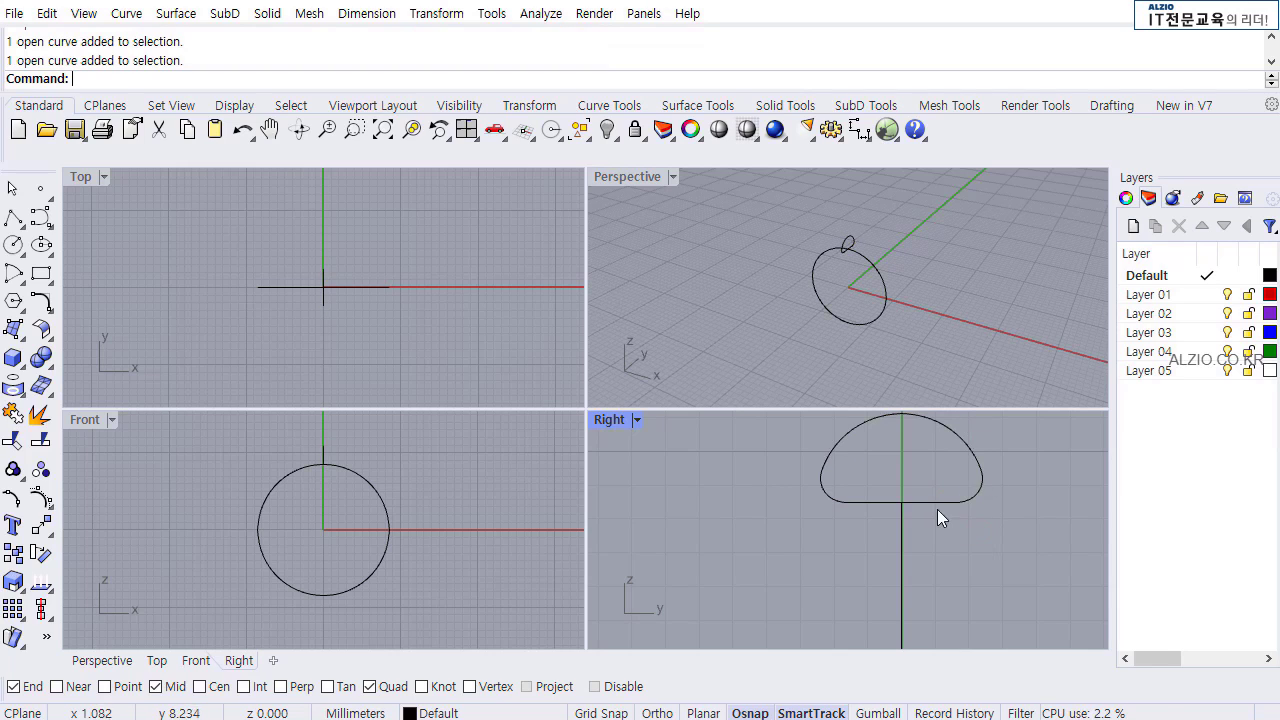
{"action": "left_click", "coordinate": [962, 506]}
{"action": "key", "text": "F10"}
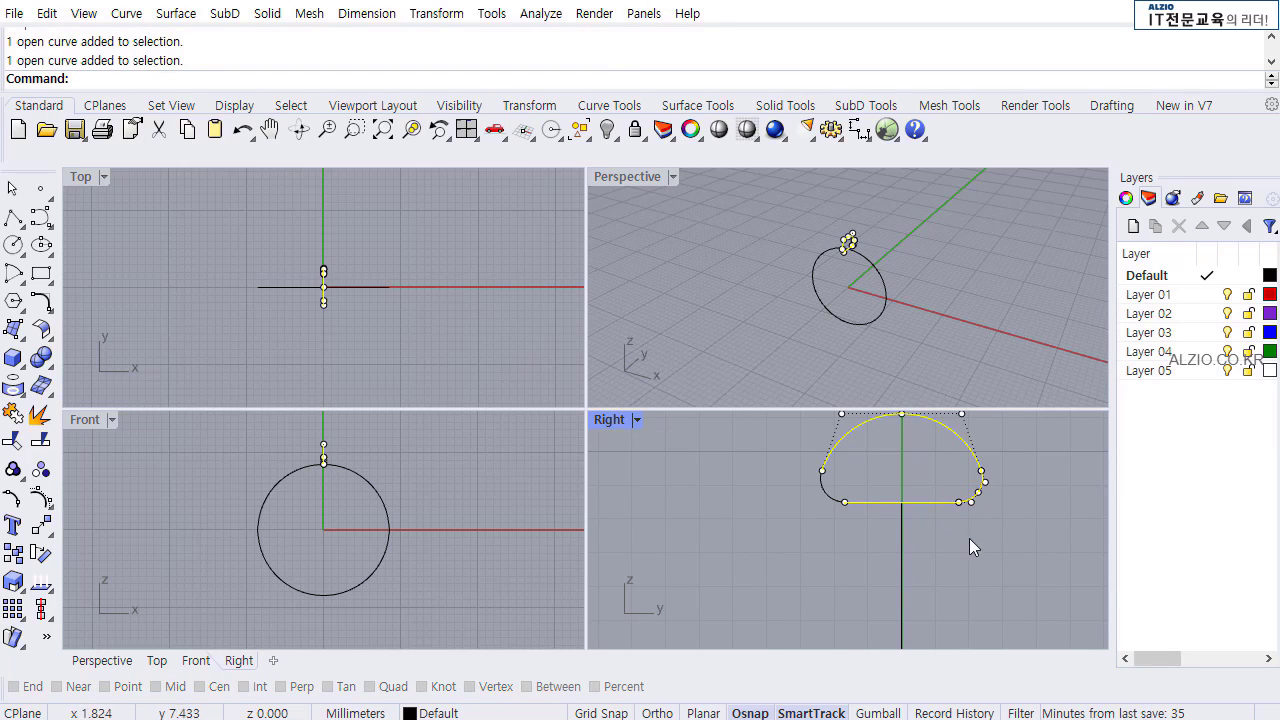
{"action": "left_click", "coordinate": [13, 412]}
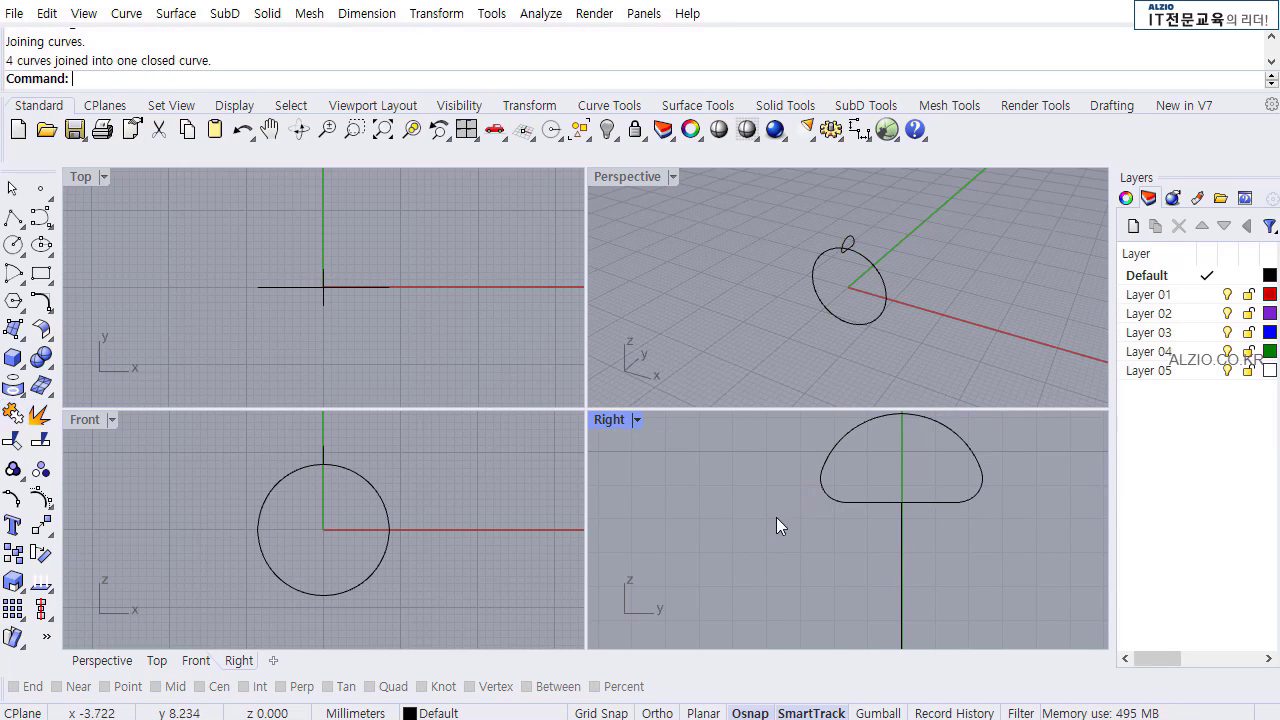
Select the joined profile to check that it is a single closed curve, and deselect it.
{"action": "left_click", "coordinate": [871, 503]}
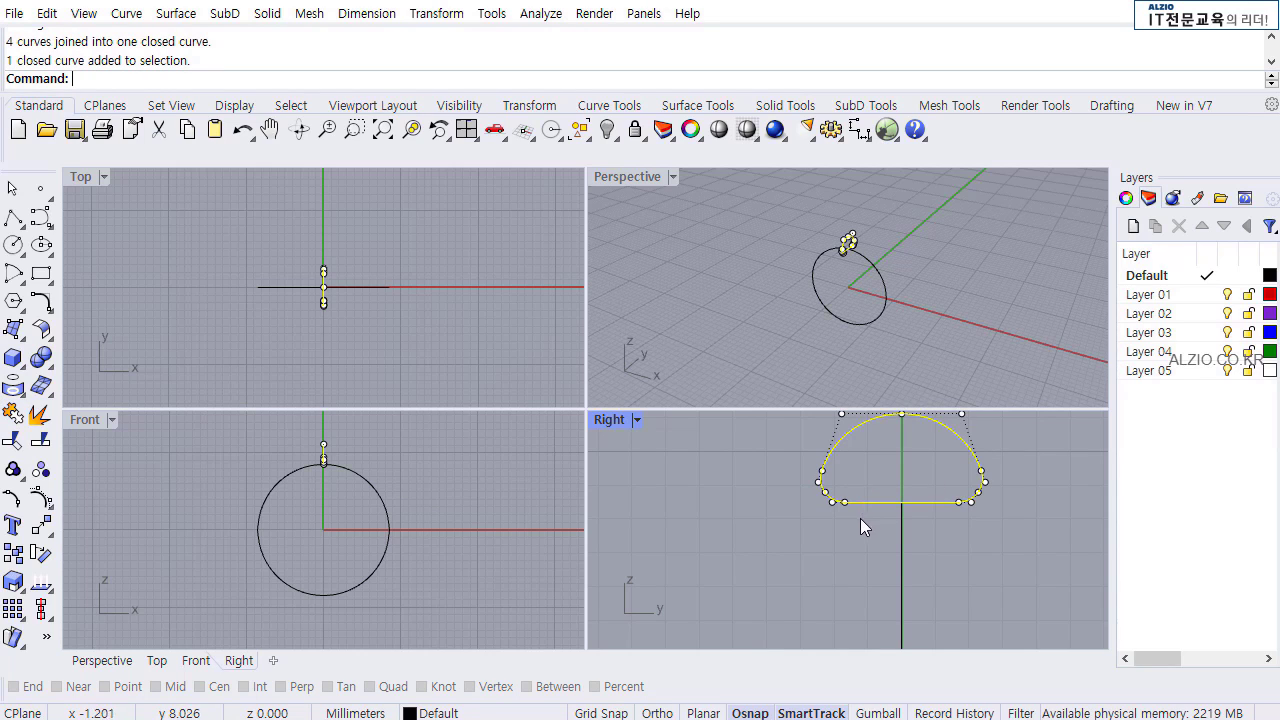
{"action": "scroll", "coordinate": [825, 509], "scroll_direction": "down", "scroll_amount": 2}
{"action": "left_click", "coordinate": [808, 540]}
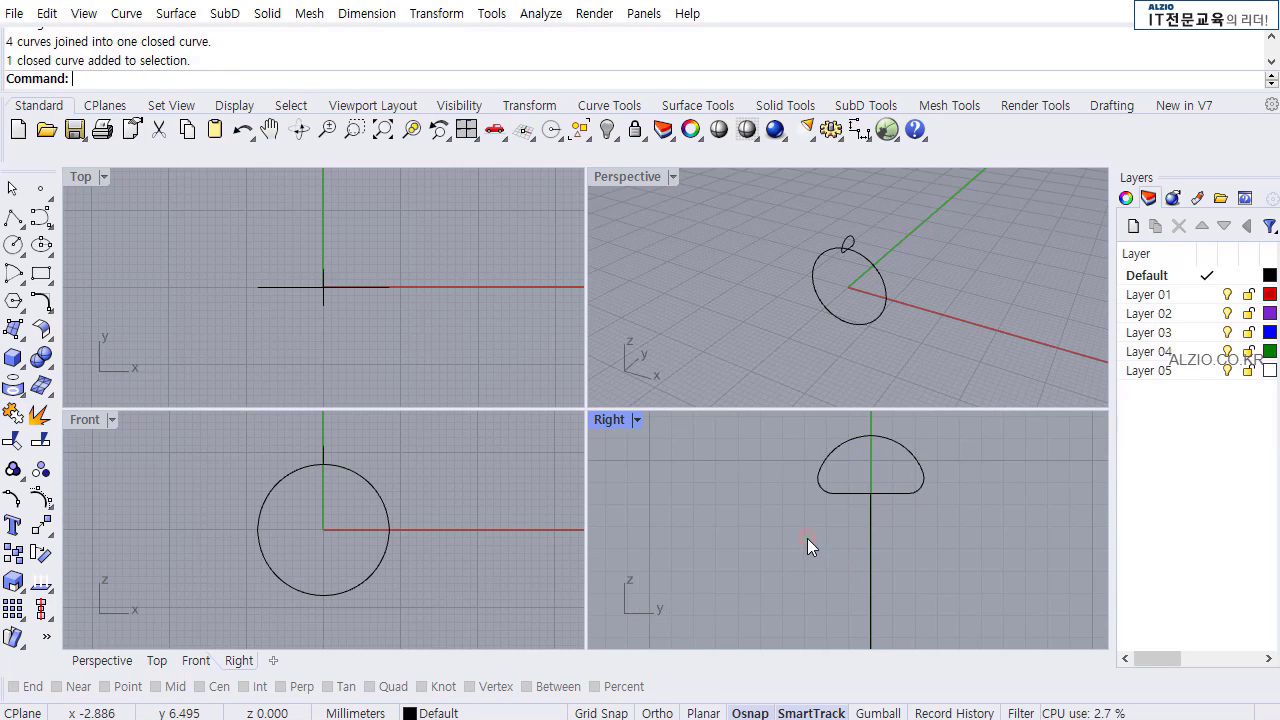
Sweep the closed profile along the 17 mm circle with Sweep 1 Rail, using Freeform frame style and unchanged cross sections.
{"action": "scroll", "coordinate": [920, 495], "scroll_direction": "up", "scroll_amount": 3}
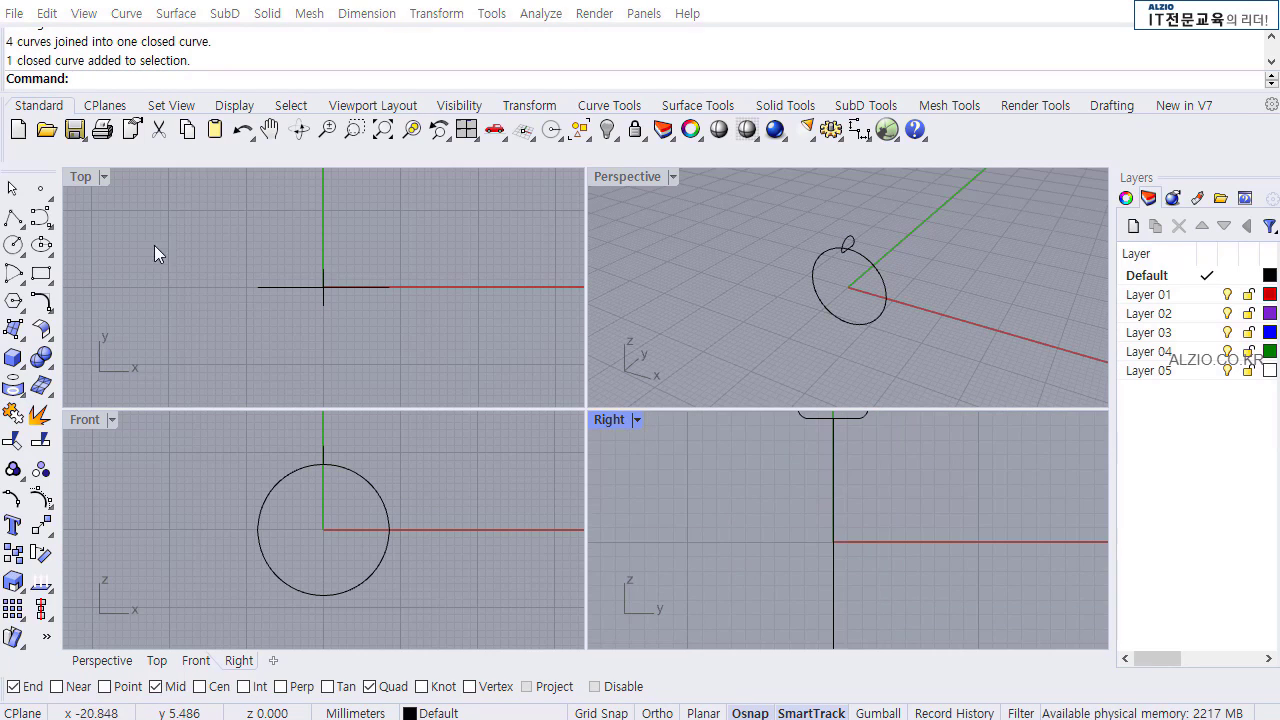
{"action": "left_click", "coordinate": [17, 334]}
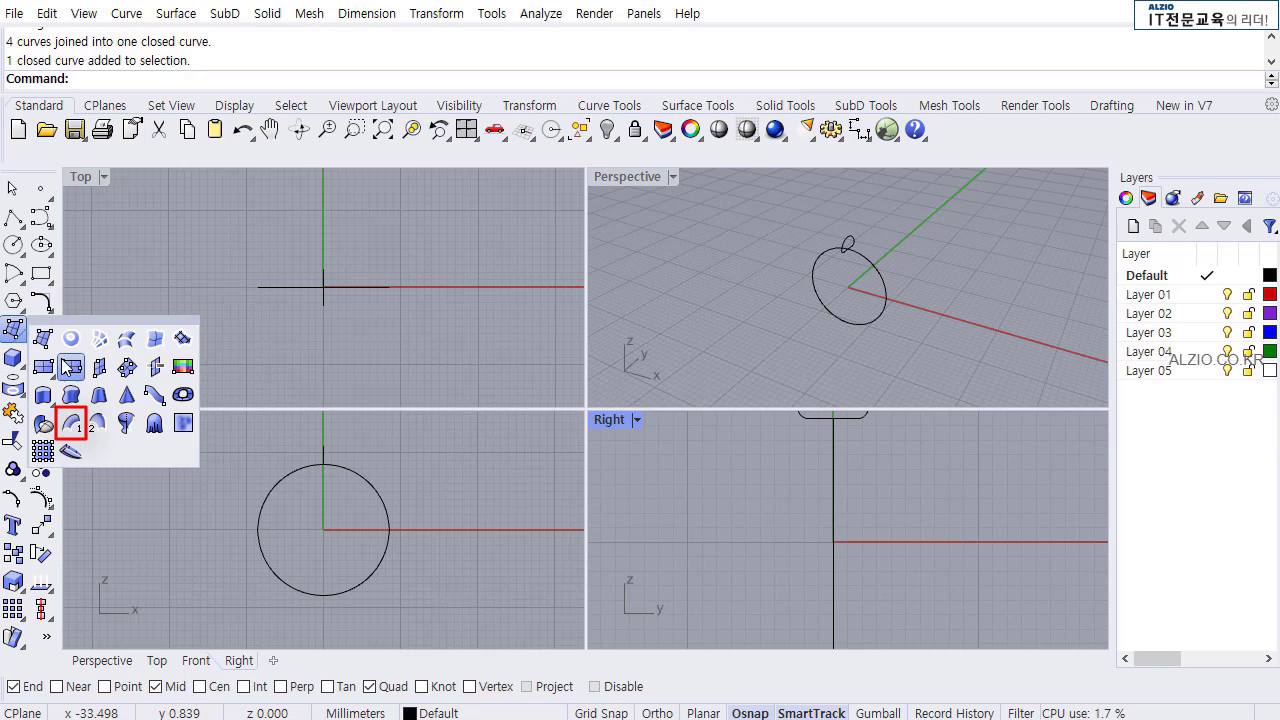
{"action": "left_click", "coordinate": [73, 428]}
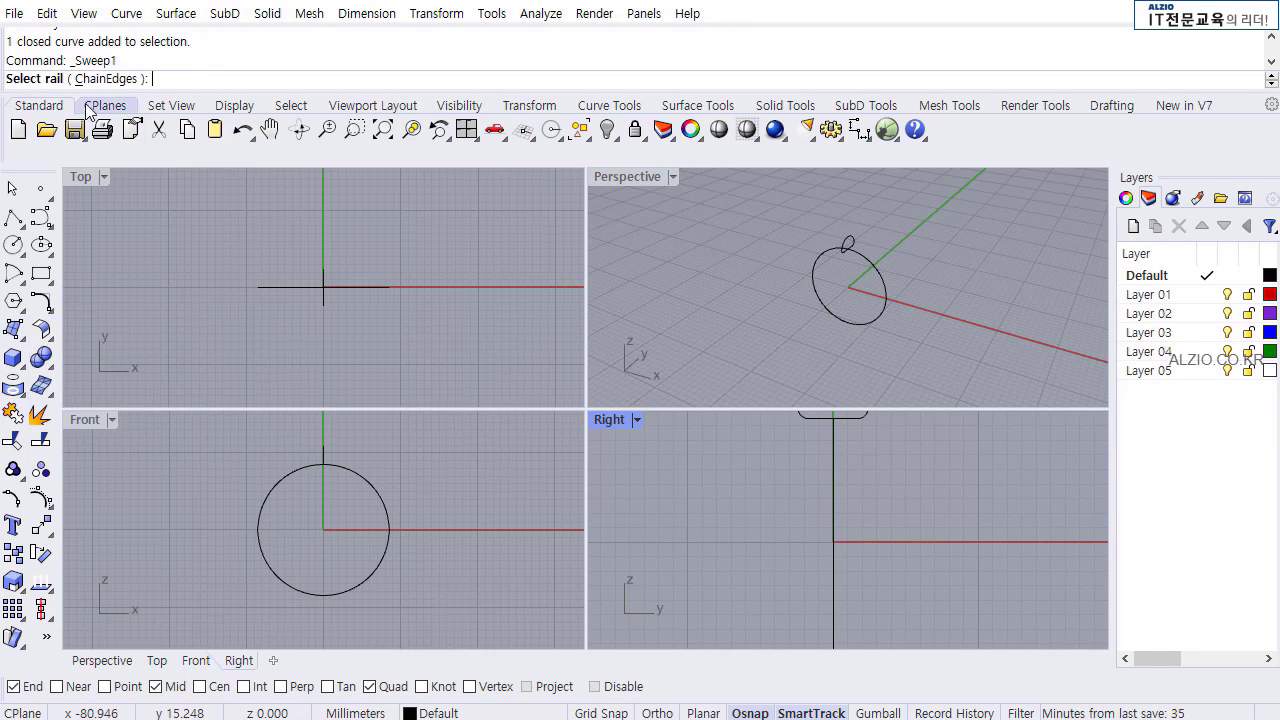
{"action": "left_click", "coordinate": [867, 266]}
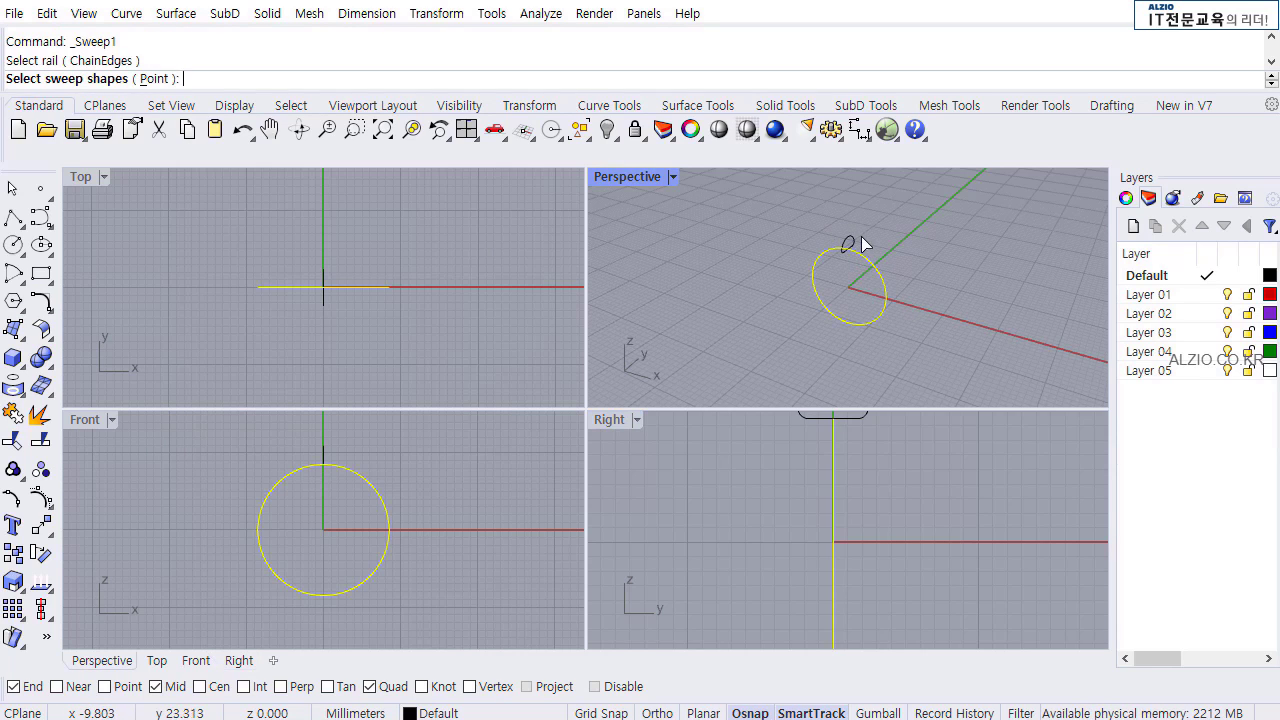
{"action": "scroll", "coordinate": [845, 243], "scroll_direction": "up", "scroll_amount": 1}
{"action": "left_click", "coordinate": [843, 243]}
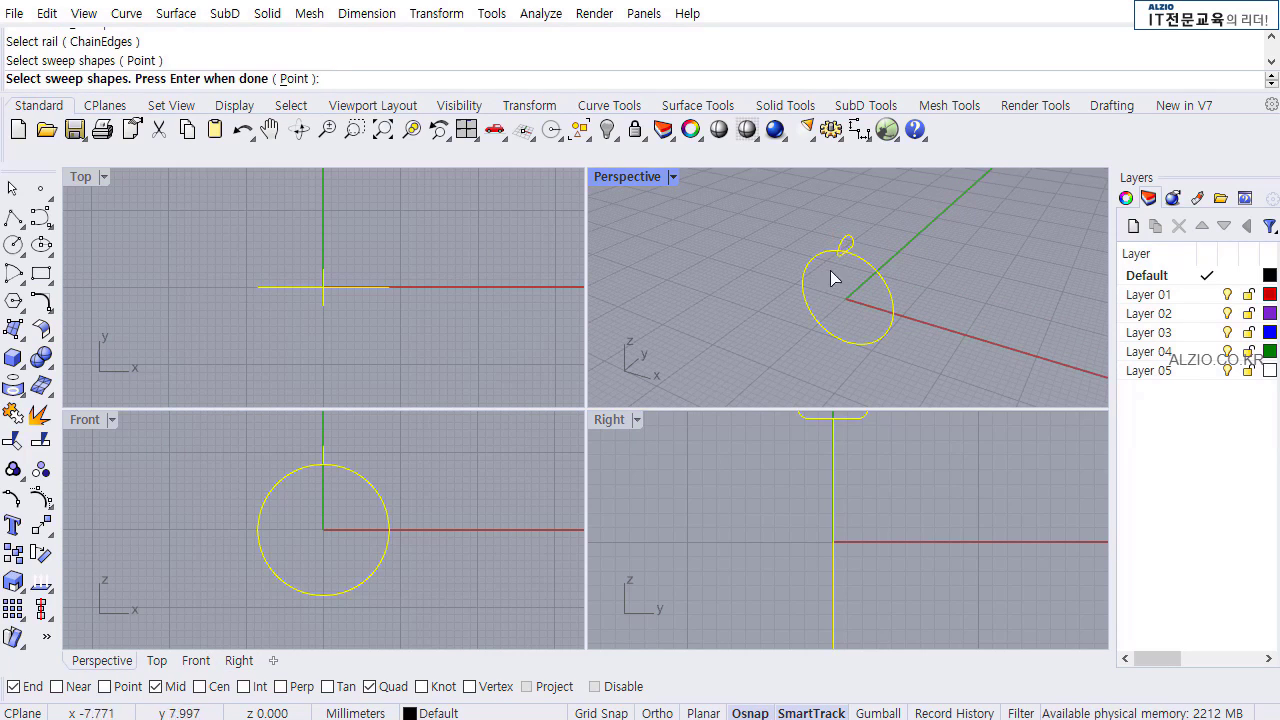
{"action": "key", "text": "Return"}
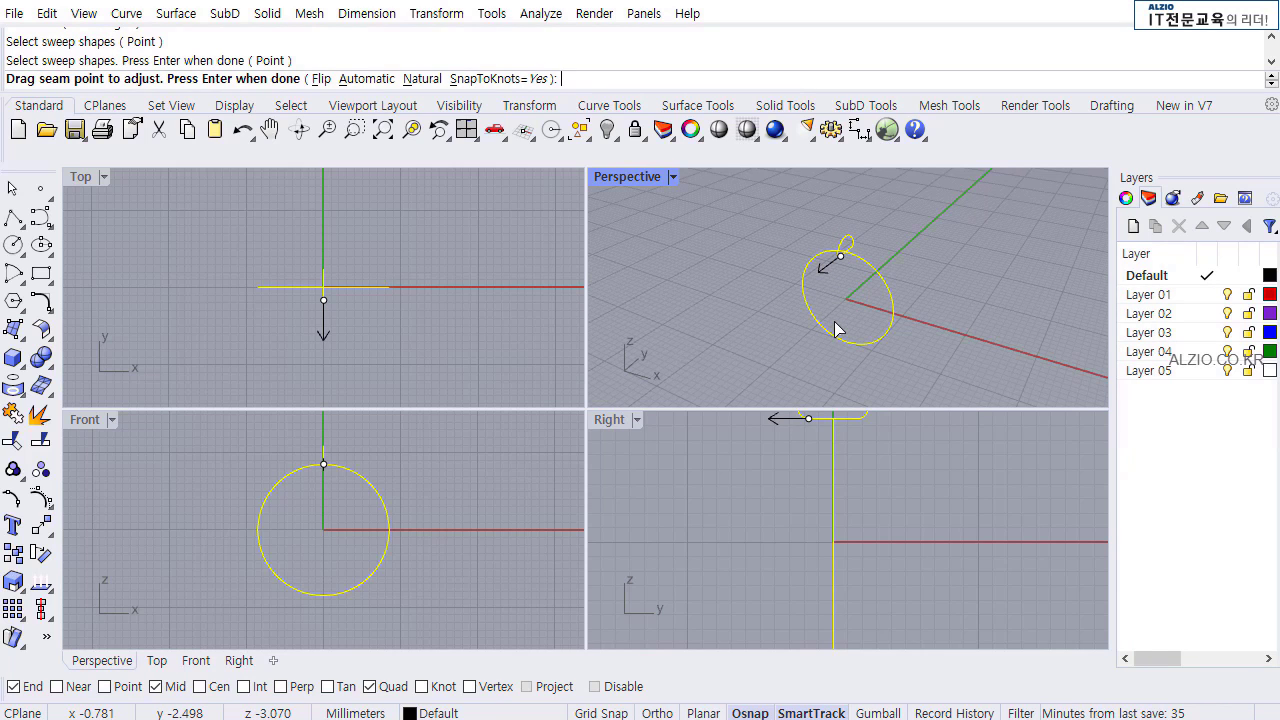
{"action": "key", "text": "Return"}
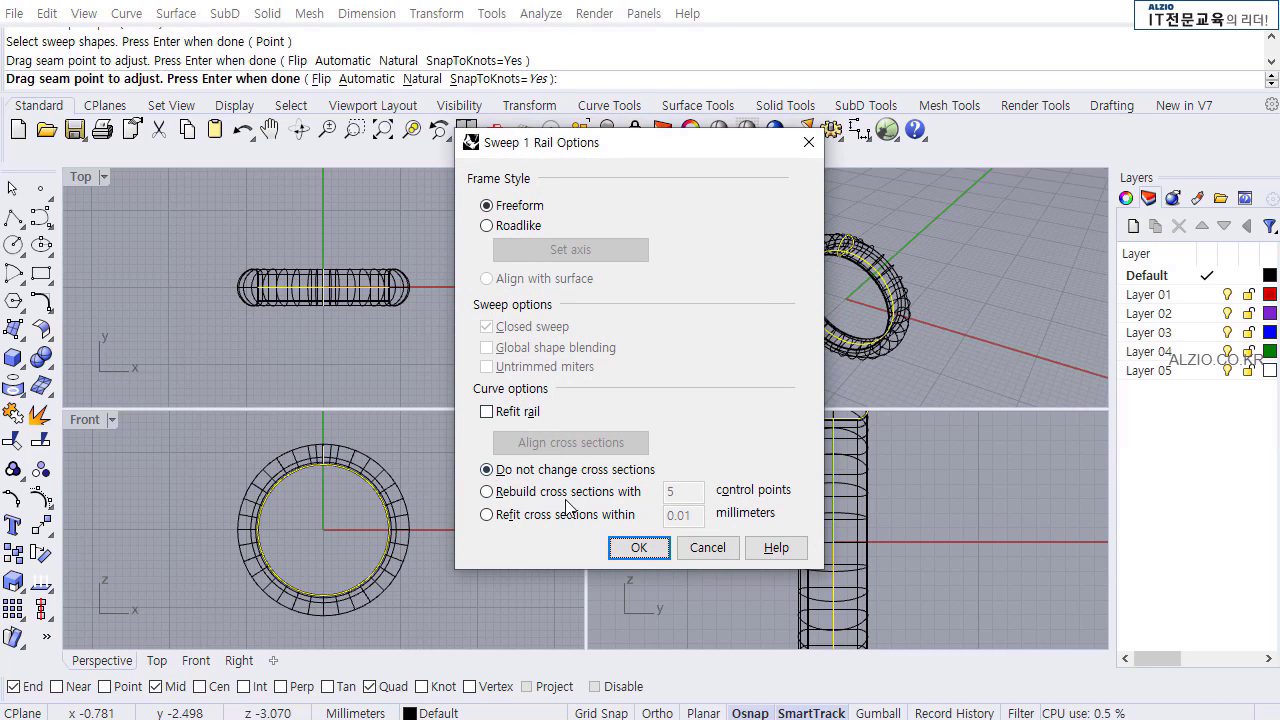
{"action": "left_click", "coordinate": [638, 549]}
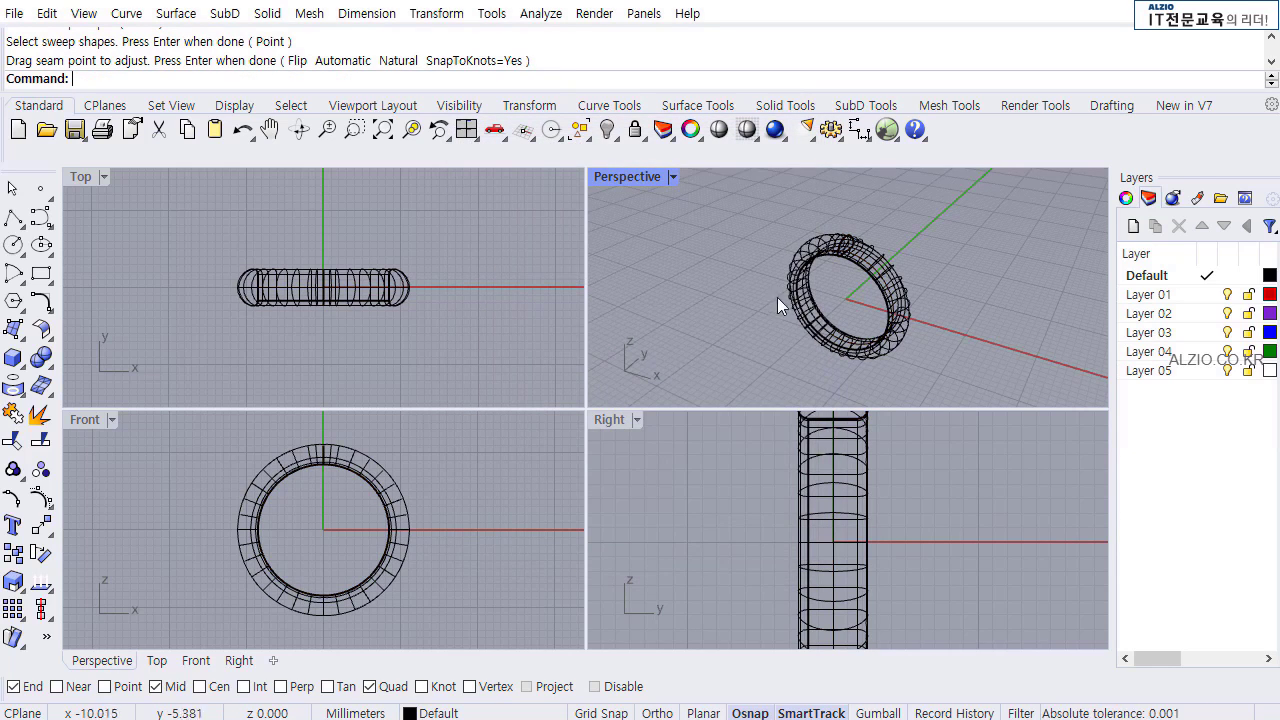
Set the Perspective, Top, Front and Right viewports to Shaded display and inspect the ring in Perspective.
{"action": "right_click_drag", "start_coordinate": [777, 297], "coordinate": [793, 297]}
{"action": "scroll", "coordinate": [770, 270], "scroll_direction": "up", "scroll_amount": 1}
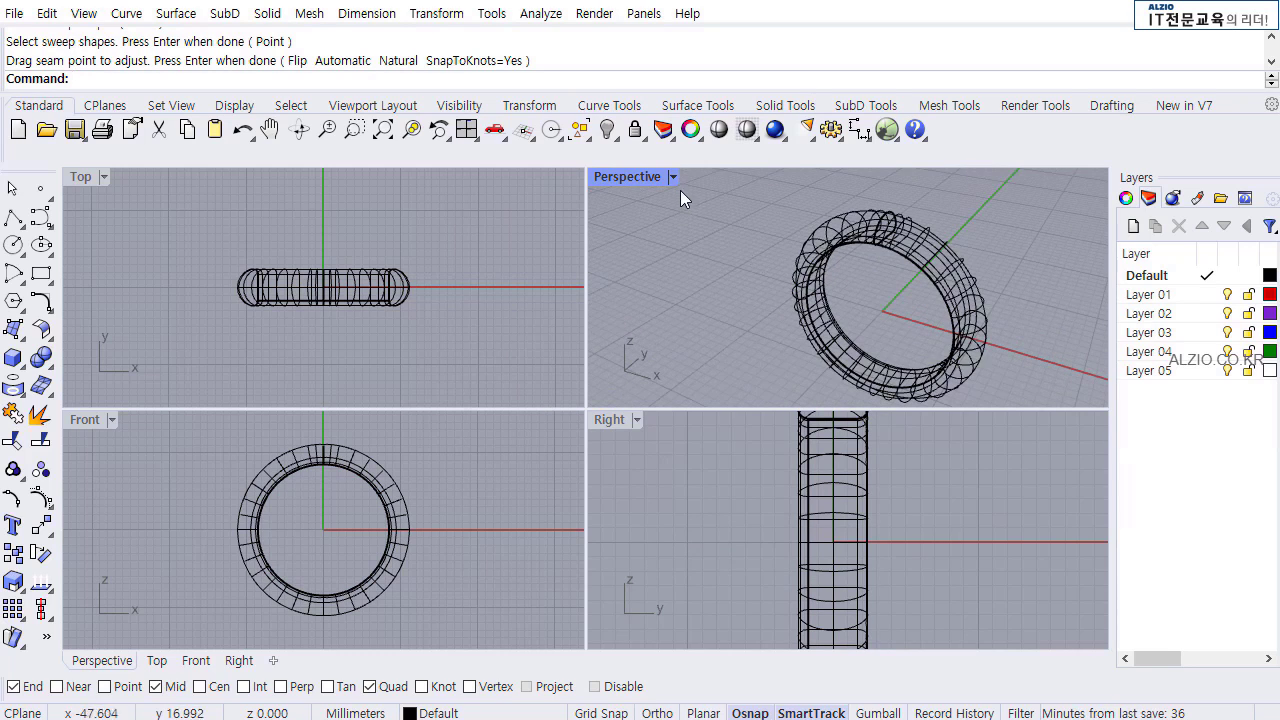
{"action": "left_click", "coordinate": [673, 176]}
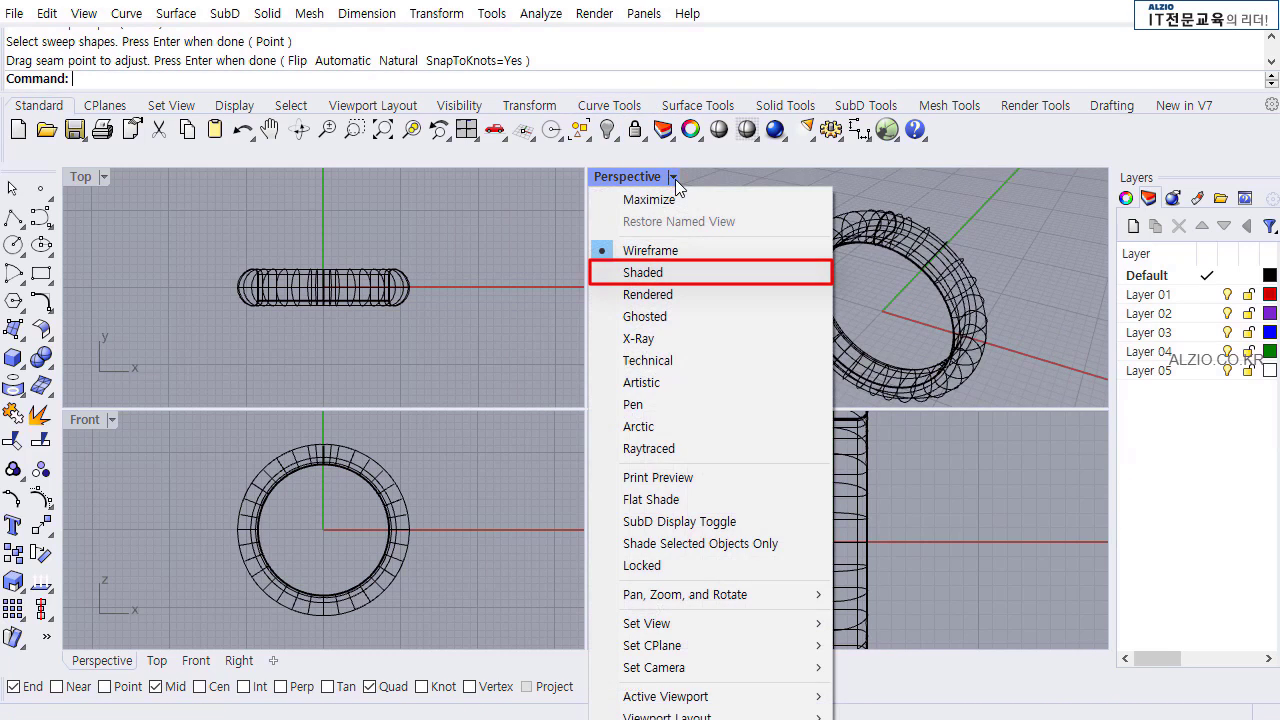
{"action": "left_click", "coordinate": [658, 274]}
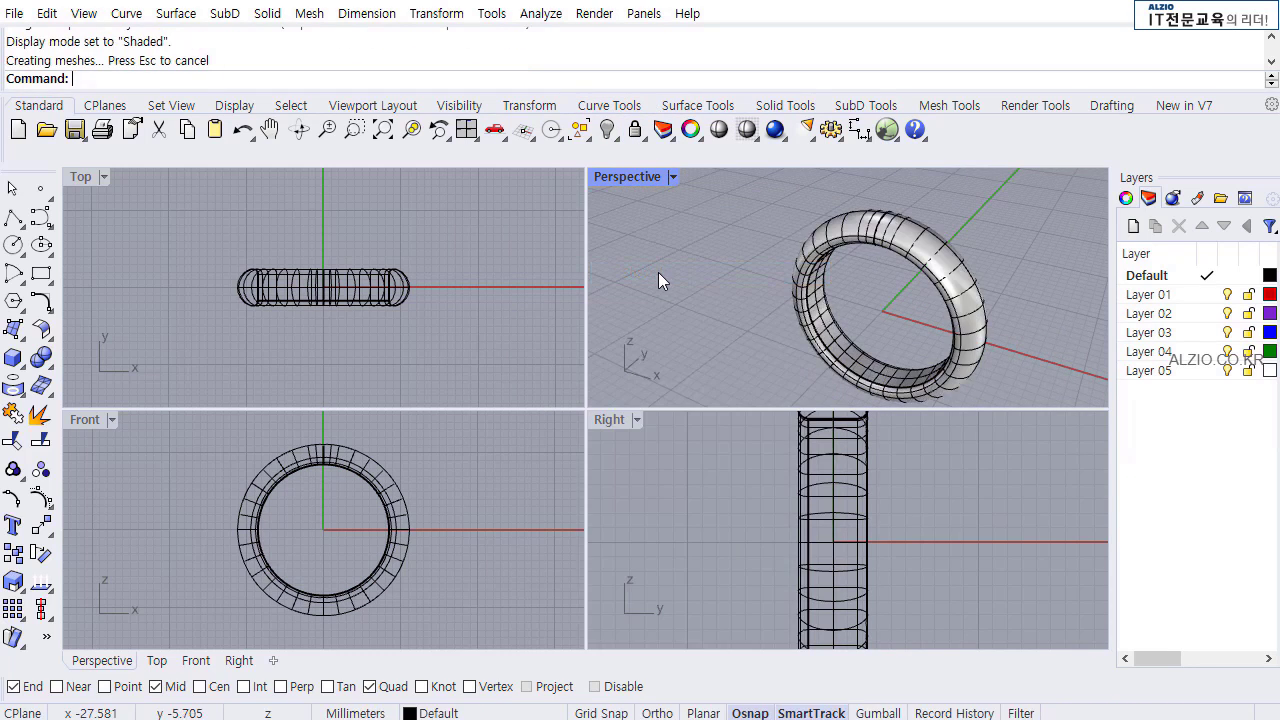
{"action": "left_click", "coordinate": [104, 177]}
{"action": "left_click", "coordinate": [118, 273]}
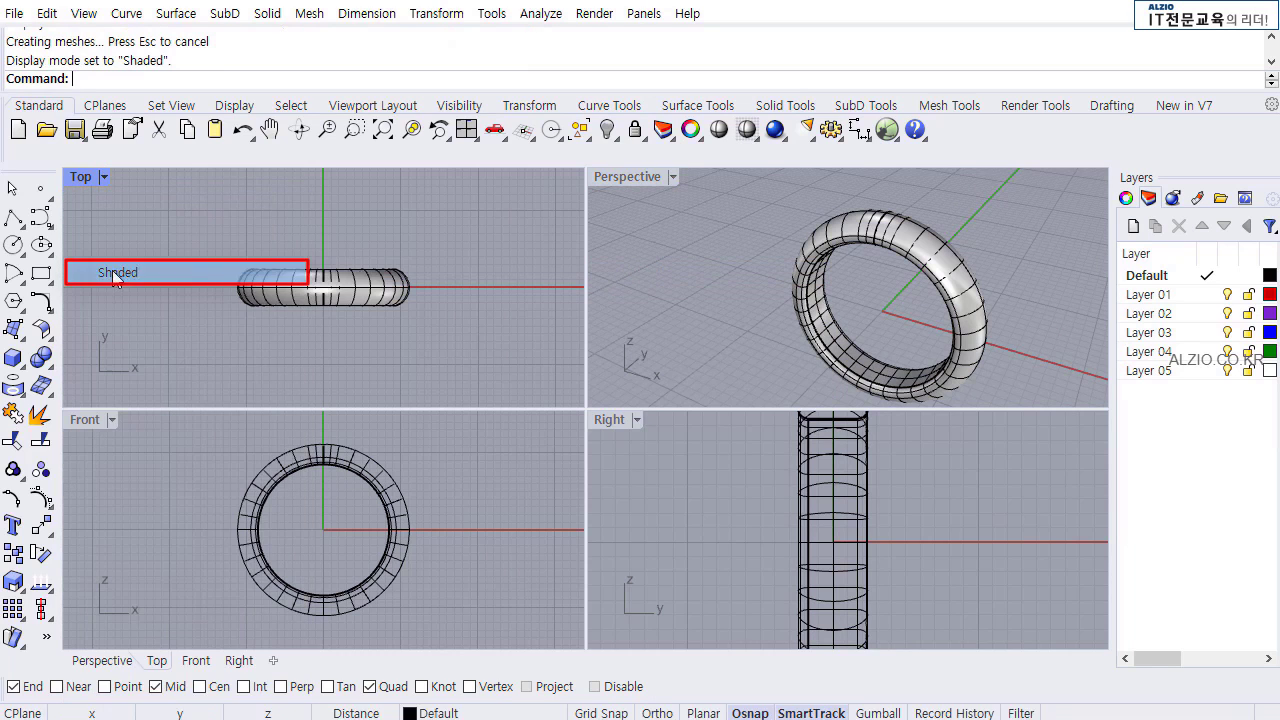
{"action": "left_click", "coordinate": [111, 420]}
{"action": "left_click", "coordinate": [165, 322]}
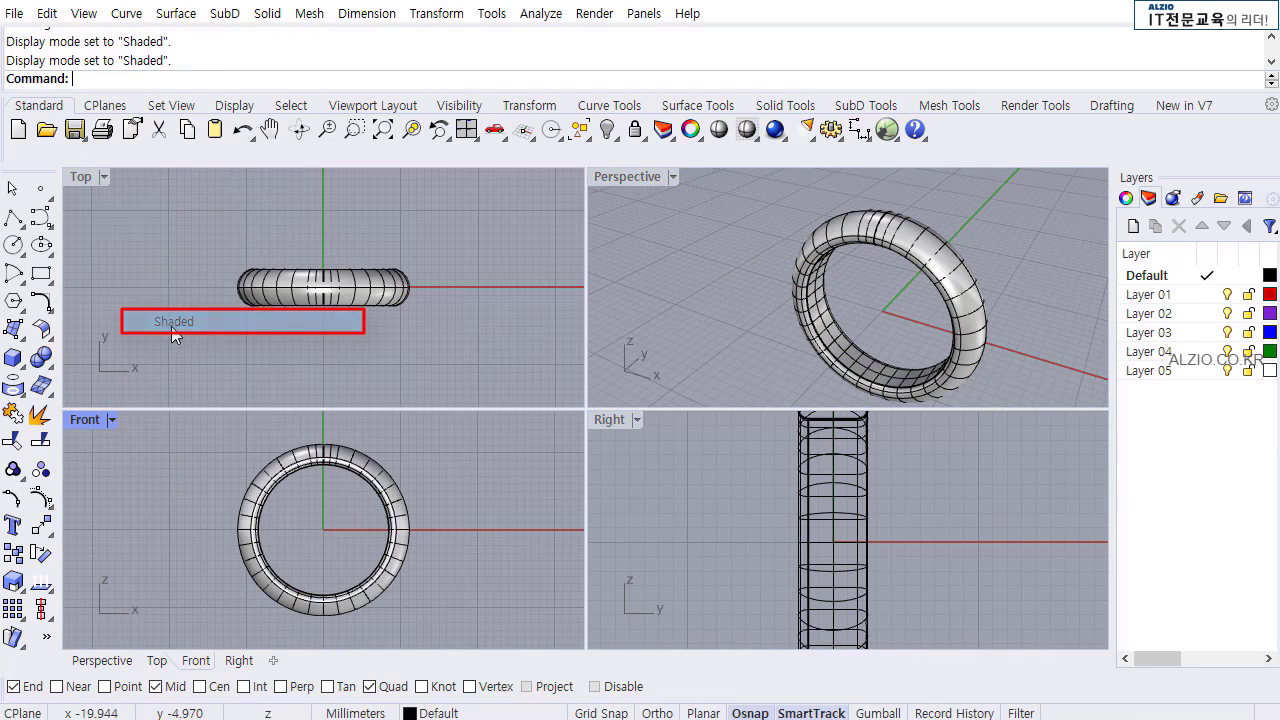
{"action": "left_click", "coordinate": [637, 420]}
{"action": "left_click", "coordinate": [700, 321]}
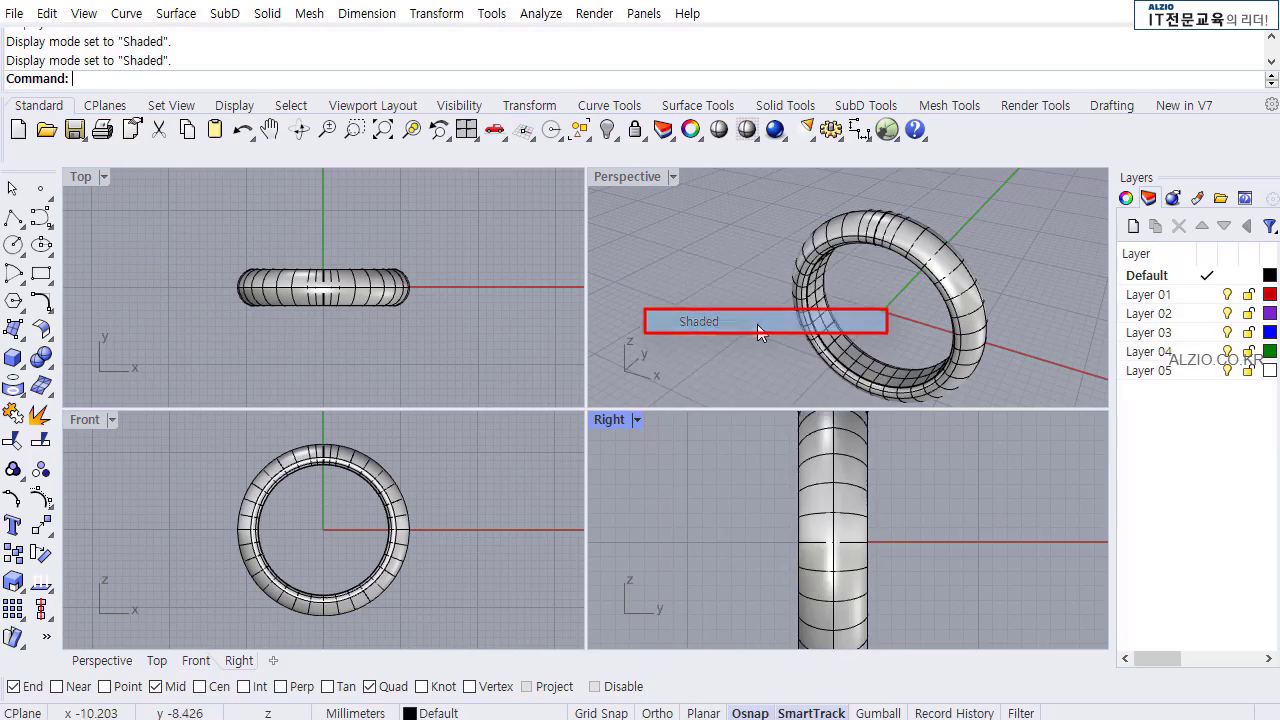
{"action": "mouse_move", "coordinate": [1000, 300]}
{"action": "right_mouse_down"}
{"action": "mouse_move", "coordinate": [1040, 390]}
{"action": "mouse_move", "coordinate": [1060, 345]}
{"action": "mouse_move", "coordinate": [861, 285]}
{"action": "mouse_move", "coordinate": [1017, 303]}
{"action": "mouse_move", "coordinate": [1032, 316]}
{"action": "mouse_move", "coordinate": [749, 191]}
{"action": "mouse_move", "coordinate": [737, 309]}
{"action": "mouse_move", "coordinate": [947, 317]}
{"action": "right_mouse_up"}
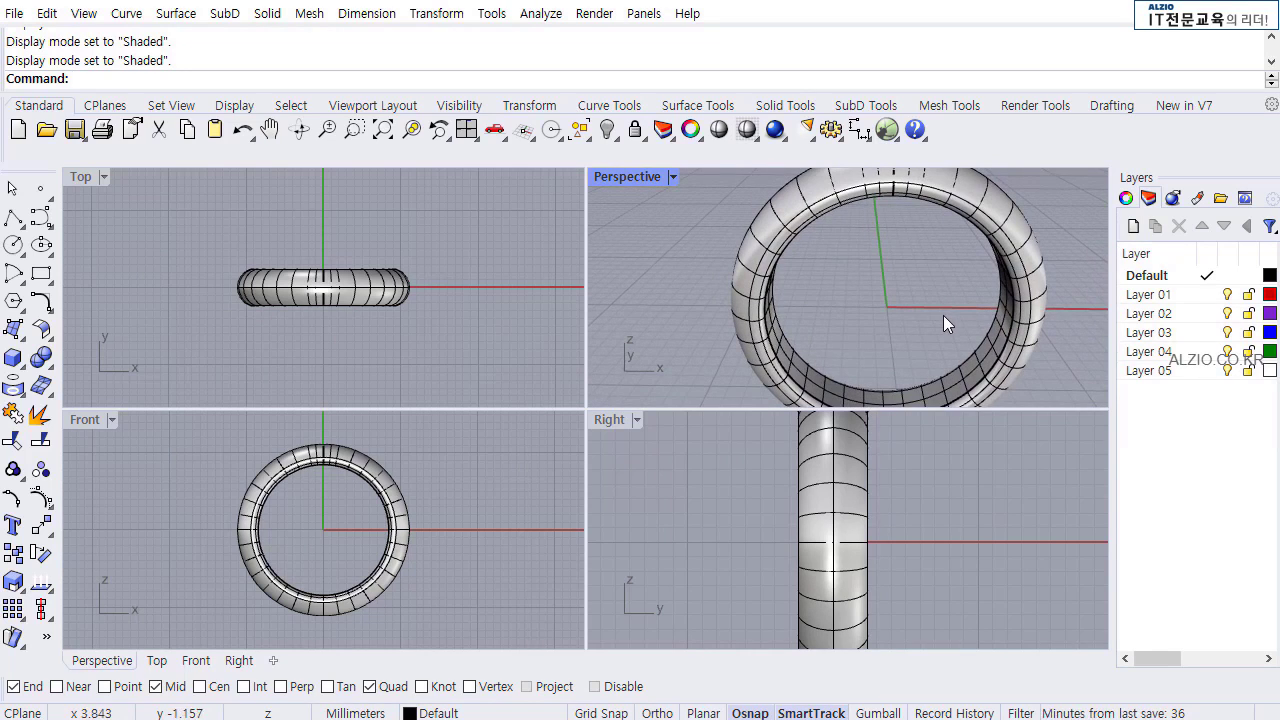
{"action": "scroll", "coordinate": [904, 313], "scroll_direction": "down", "scroll_amount": 2}
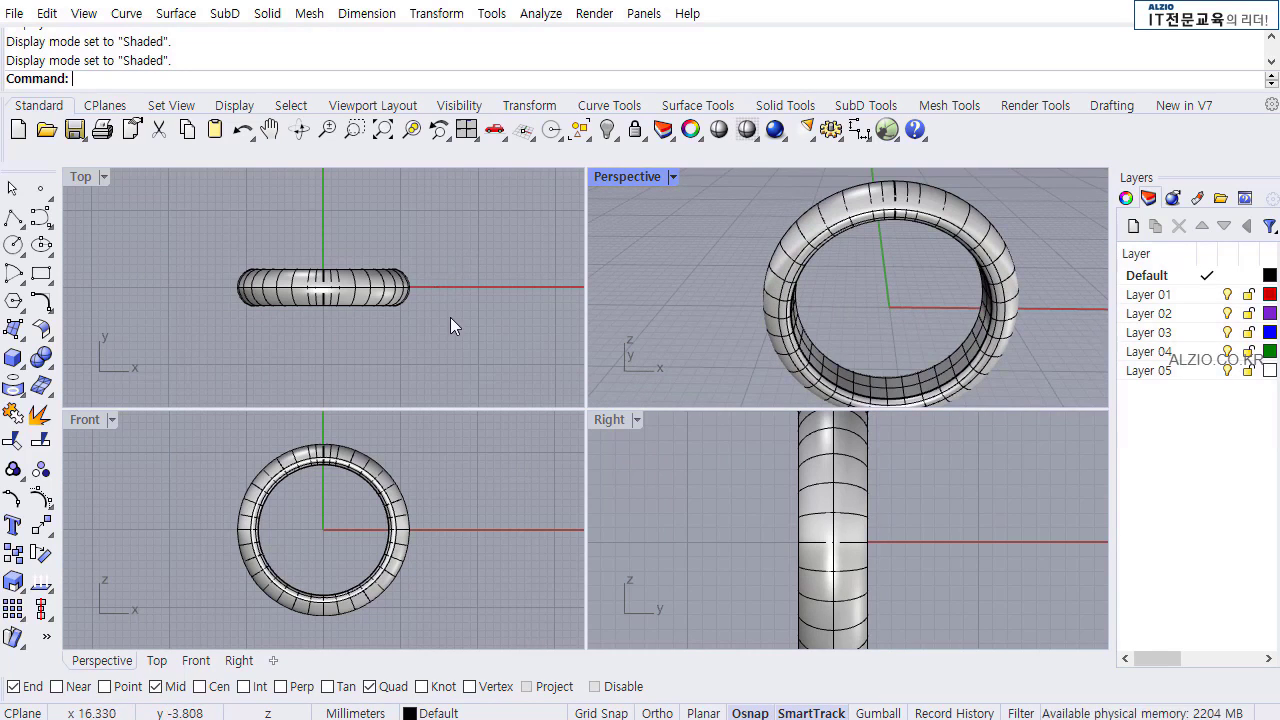
Hide the ring surface with its two curves and reset the four viewports to the default view.
{"action": "left_click_drag", "start_coordinate": [433, 333], "coordinate": [222, 250]}
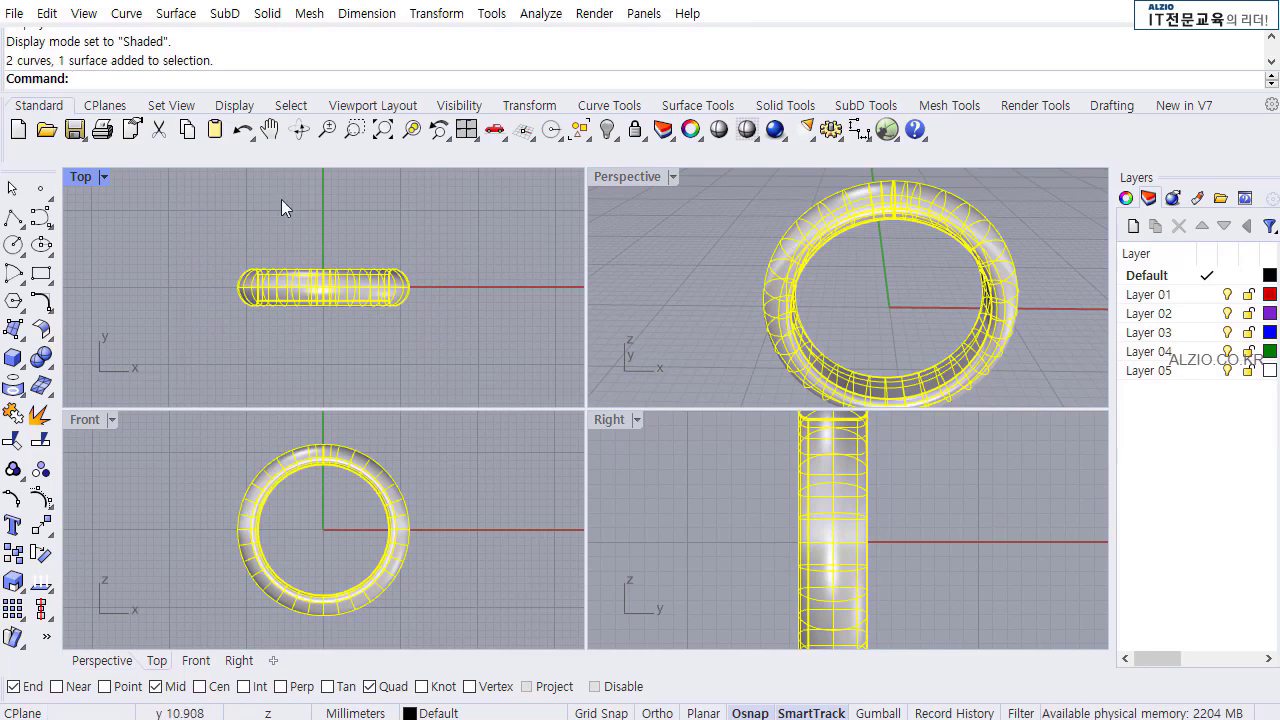
{"action": "left_click", "coordinate": [607, 129]}
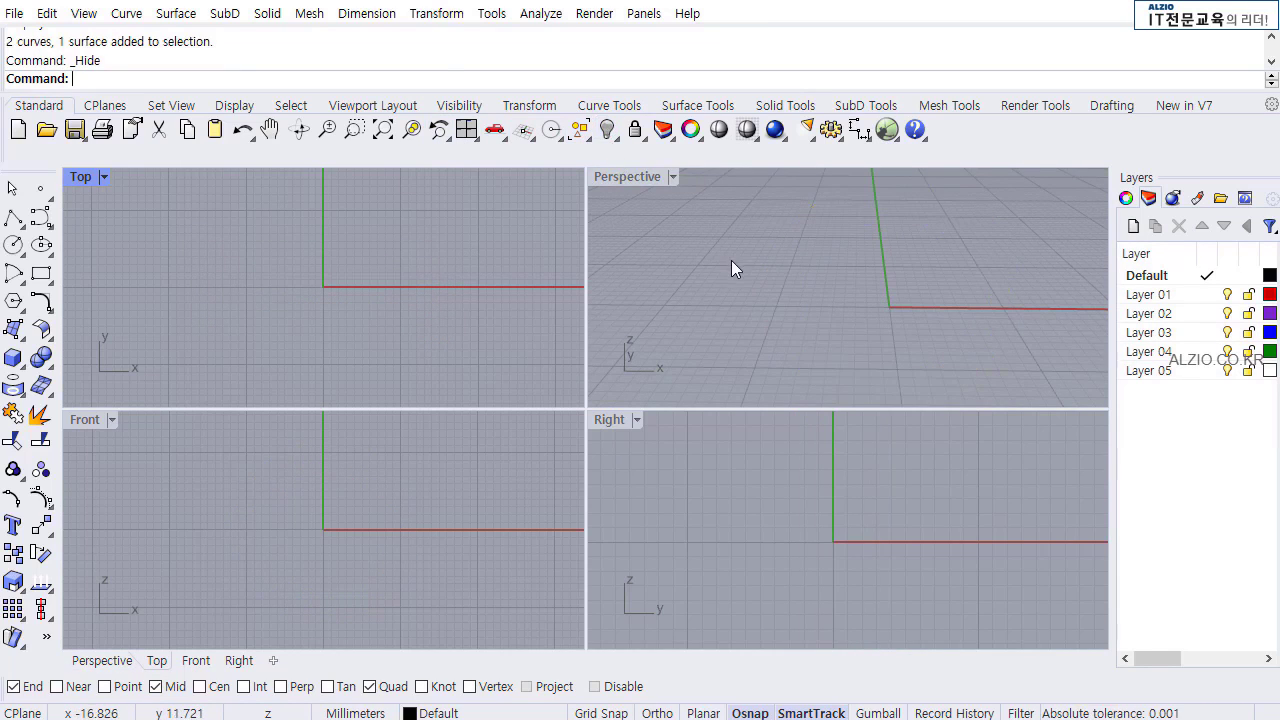
{"action": "key", "text": "ctrl+F5"}
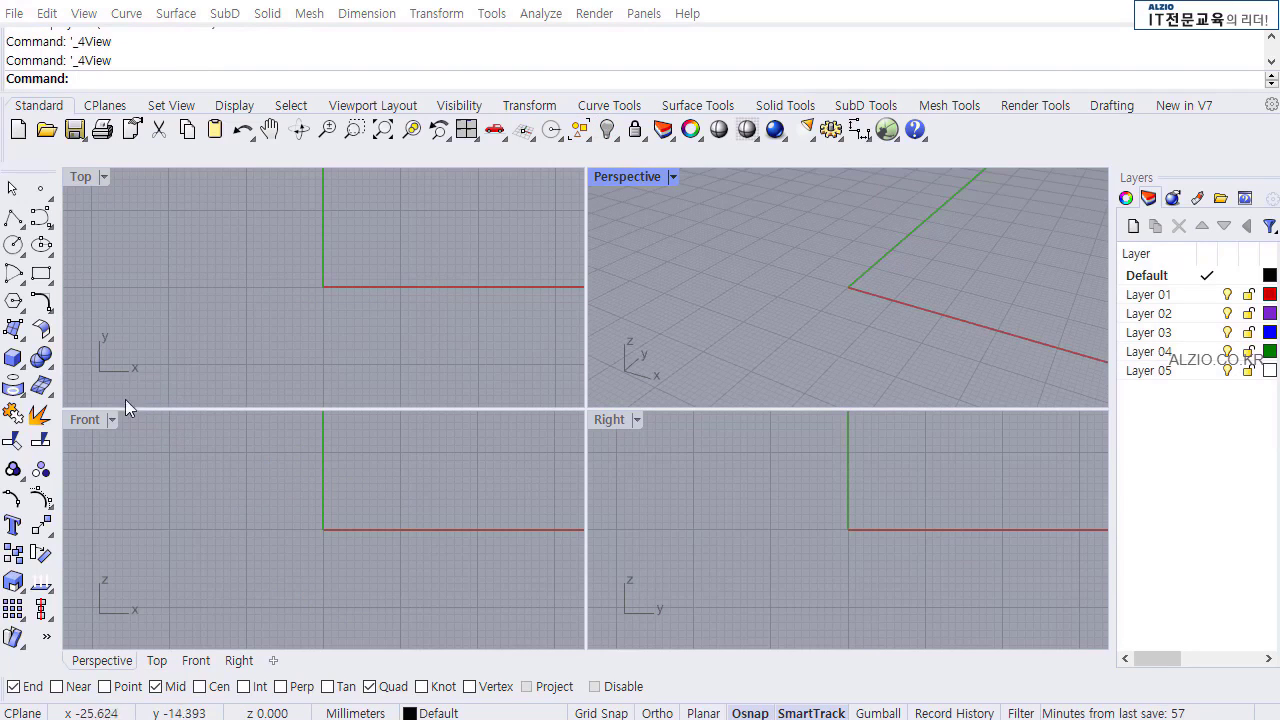
Draw a vertical 8.5 mm polyline upward from the origin in the Front viewport.
{"action": "left_click", "coordinate": [84, 426]}
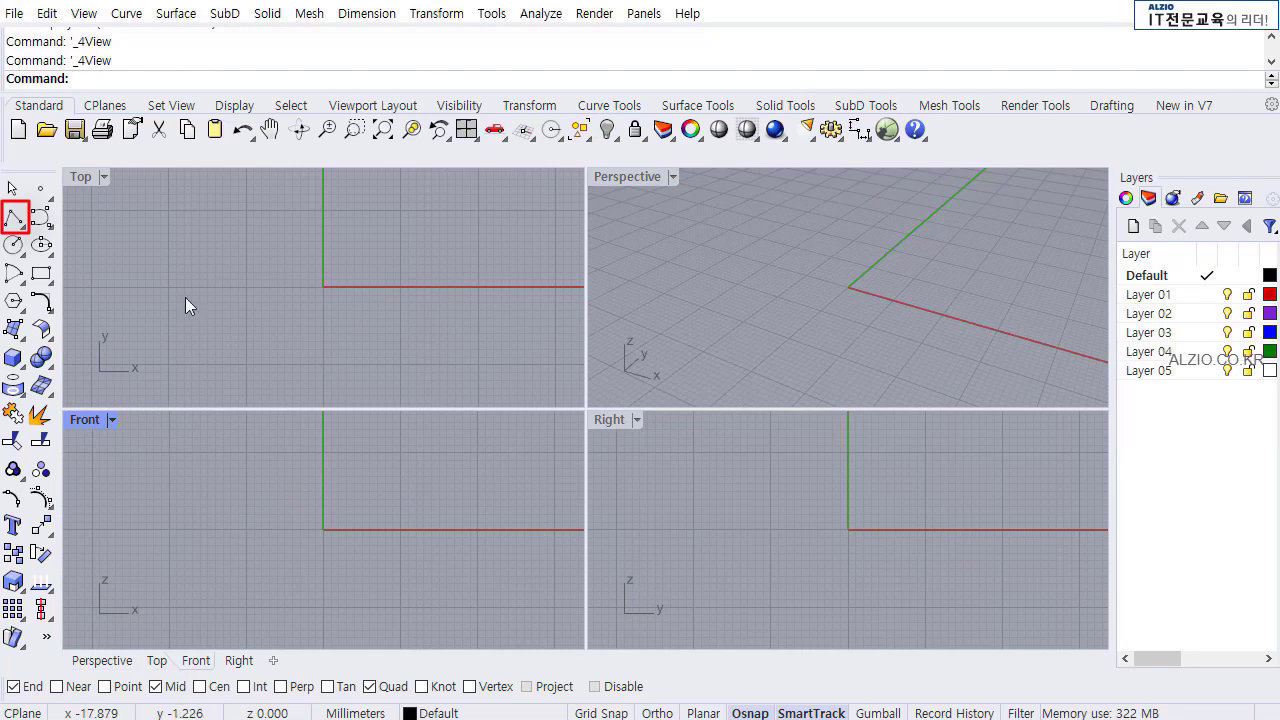
{"action": "left_click", "coordinate": [16, 220]}
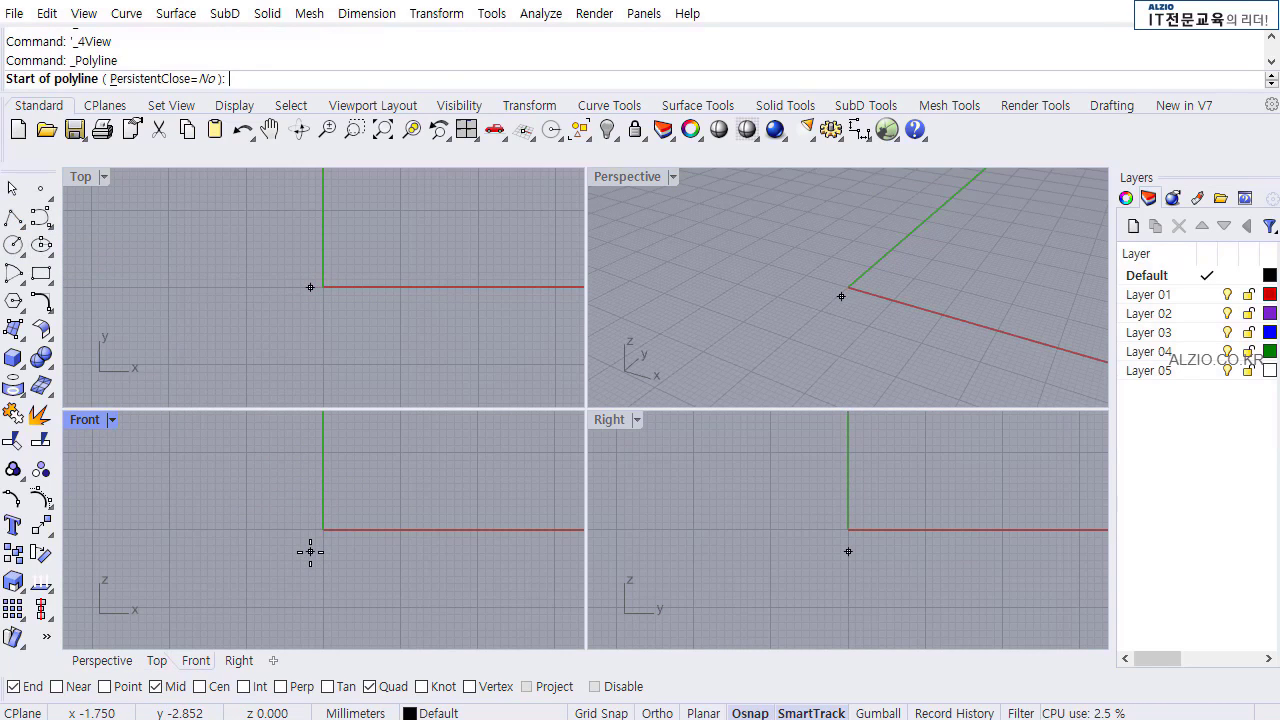
{"action": "type", "text": "0"}
{"action": "key", "text": "Return"}
{"action": "right_click_drag", "start_coordinate": [310, 551], "coordinate": [299, 589]}
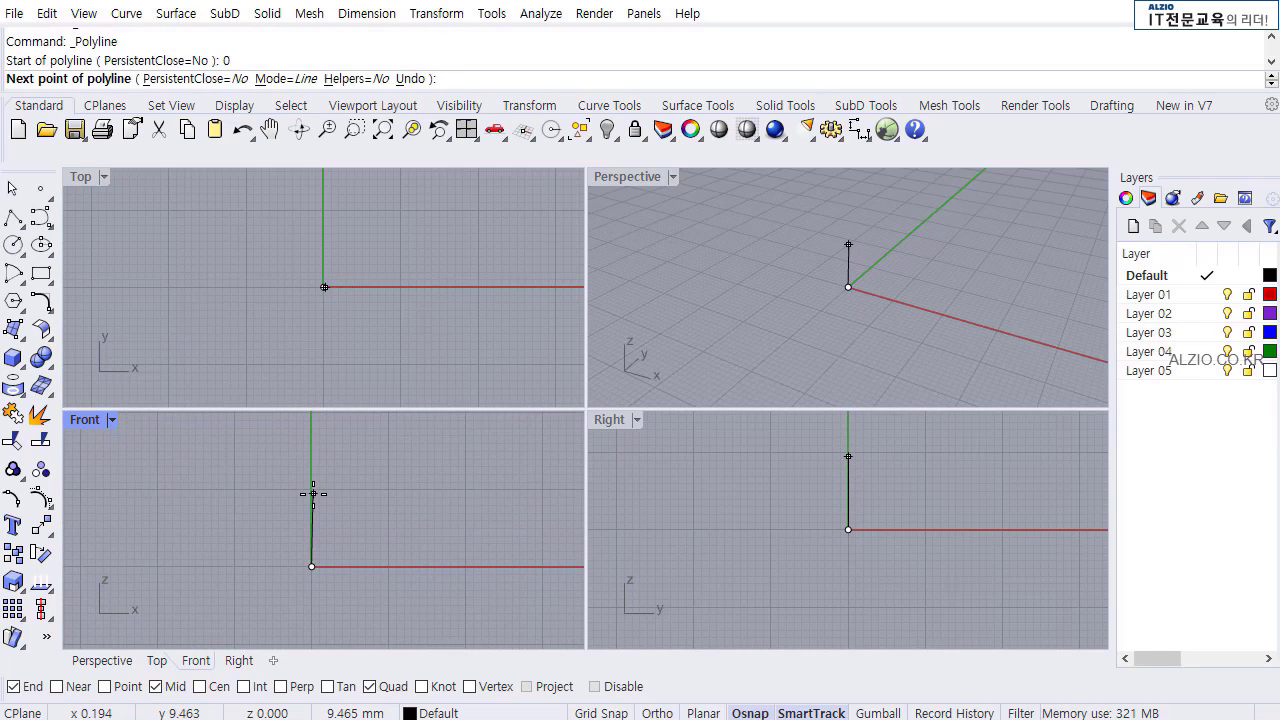
{"action": "type", "text": "8.5"}
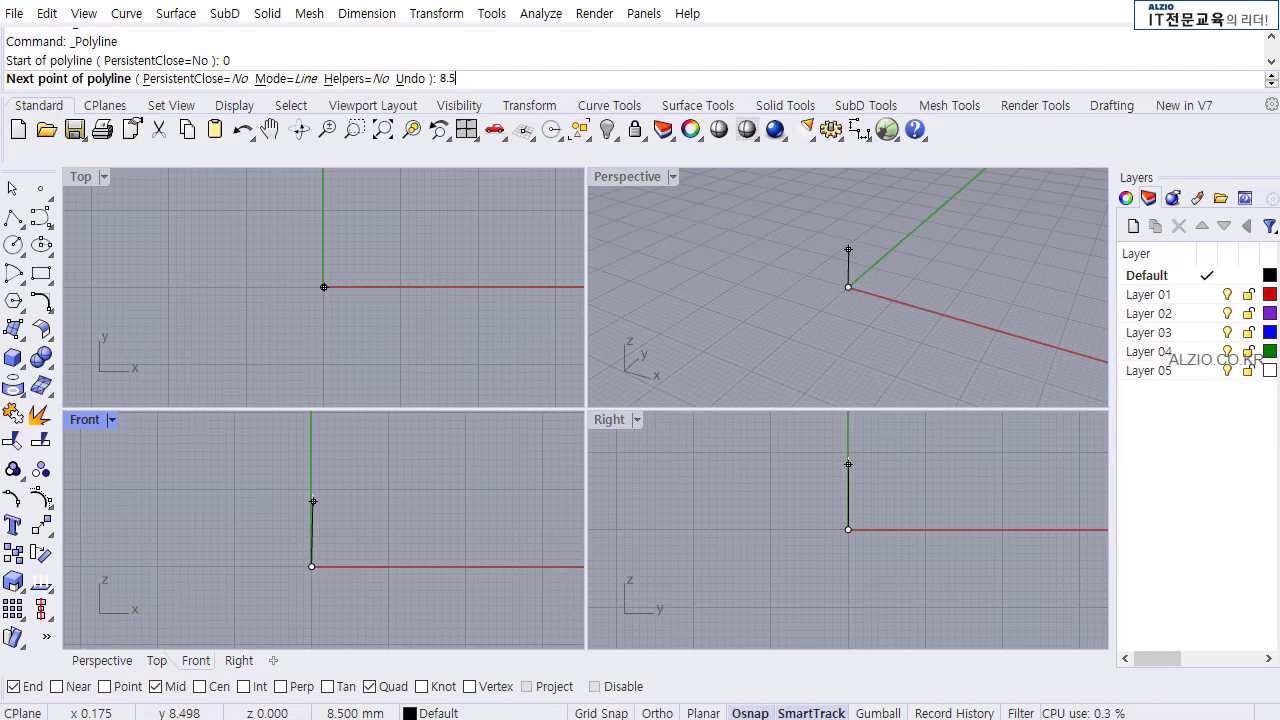
{"action": "key", "text": "Return"}
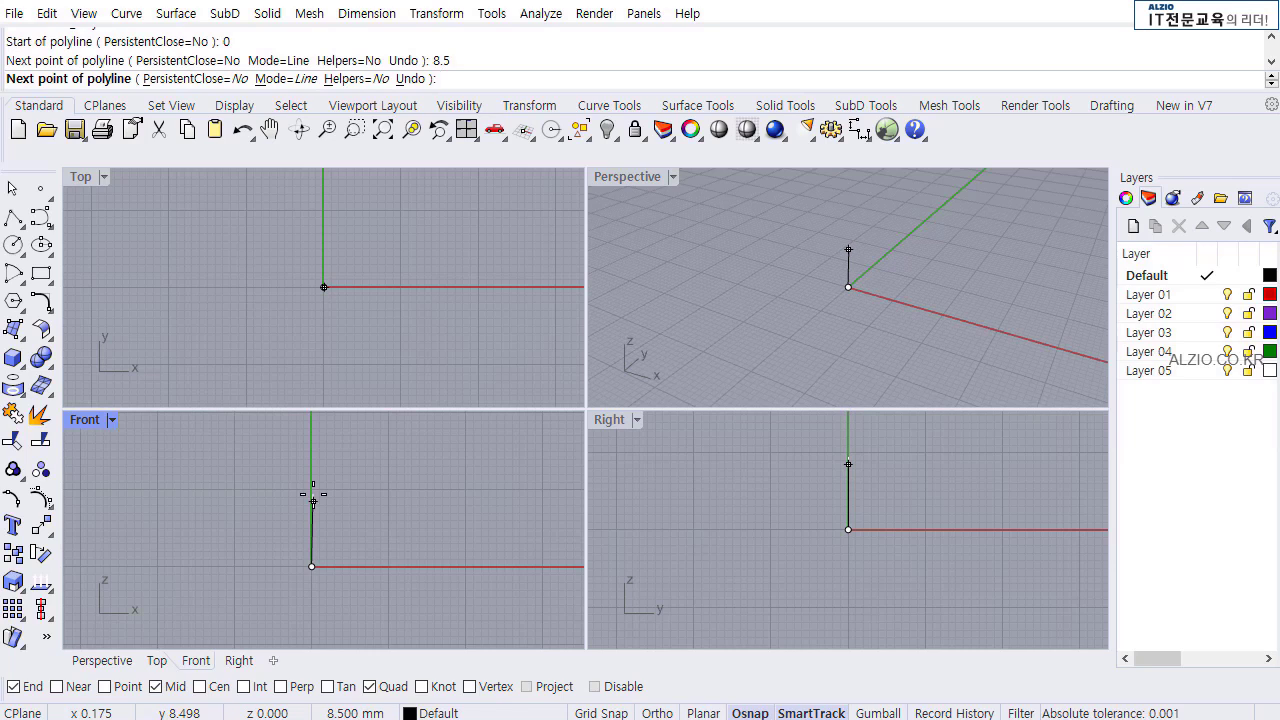
{"action": "key", "text": "F8"}
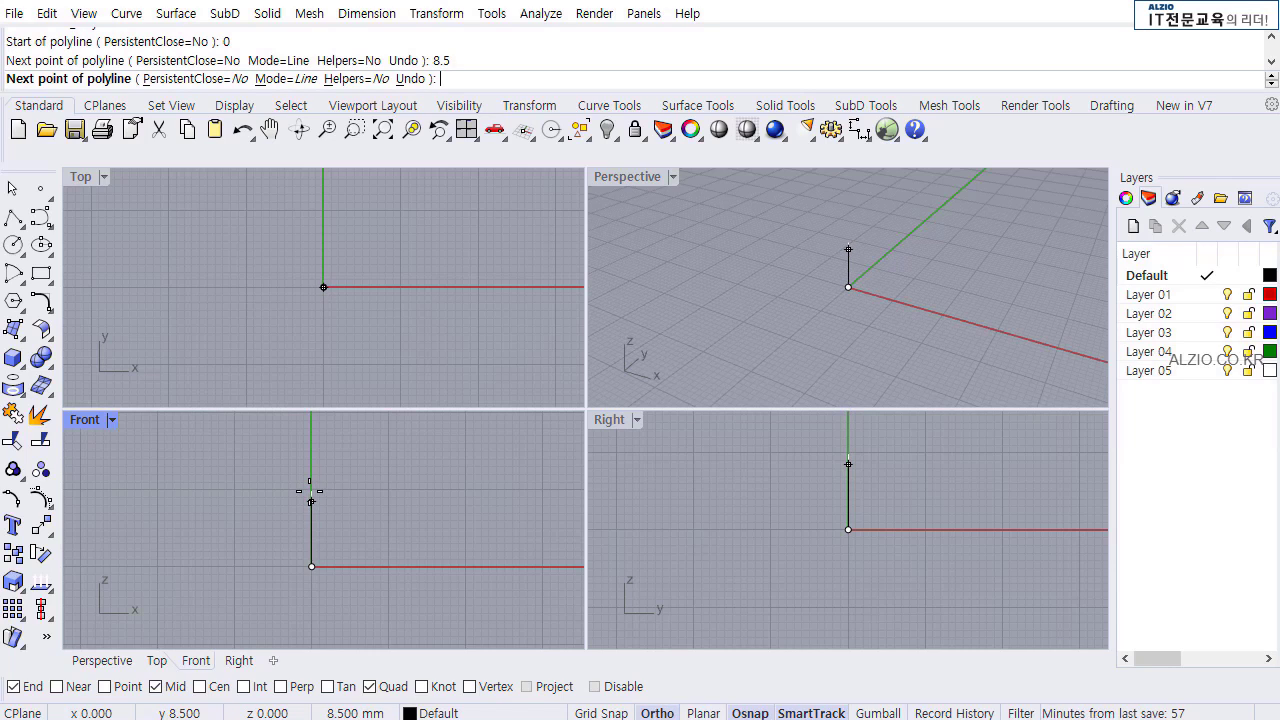
{"action": "left_click", "coordinate": [309, 491]}
{"action": "key", "text": "F8"}
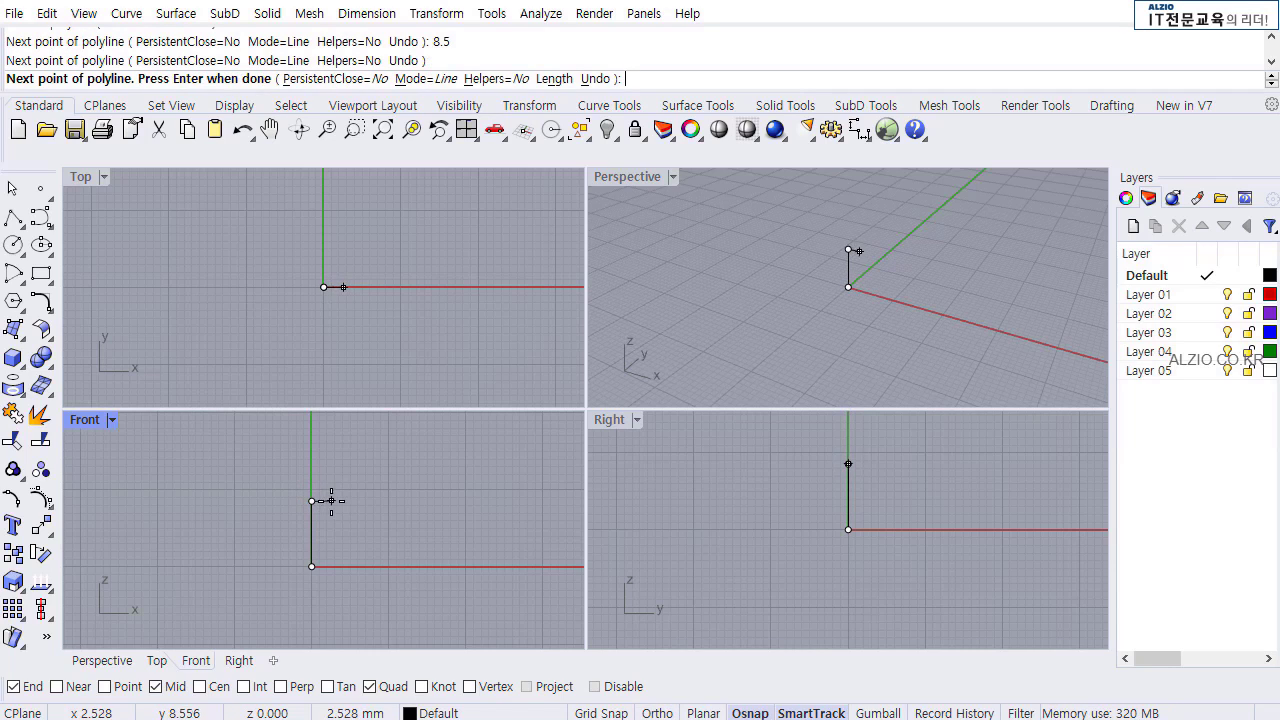
{"action": "key", "text": "Return"}
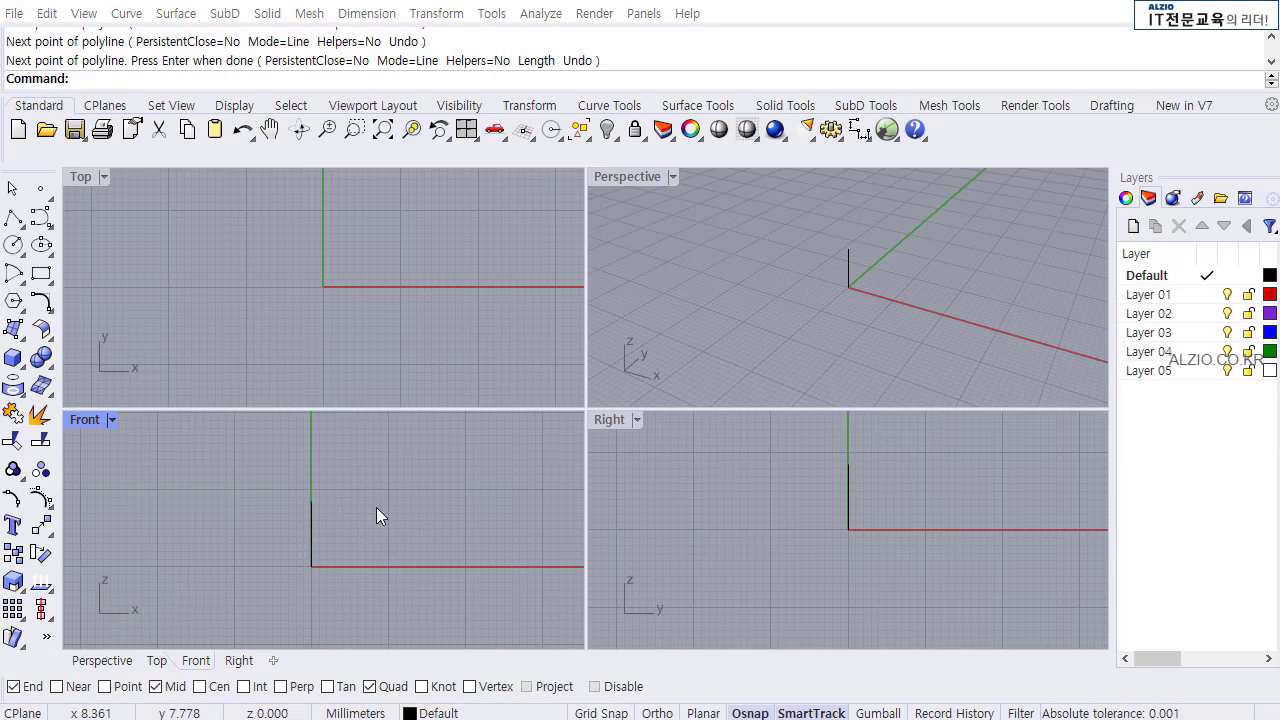
Draw a horizontal line from its midpoint at the vertical line's upper end, extending 2.5 mm to each side.
{"action": "right_click_drag", "start_coordinate": [374, 467], "coordinate": [364, 505]}
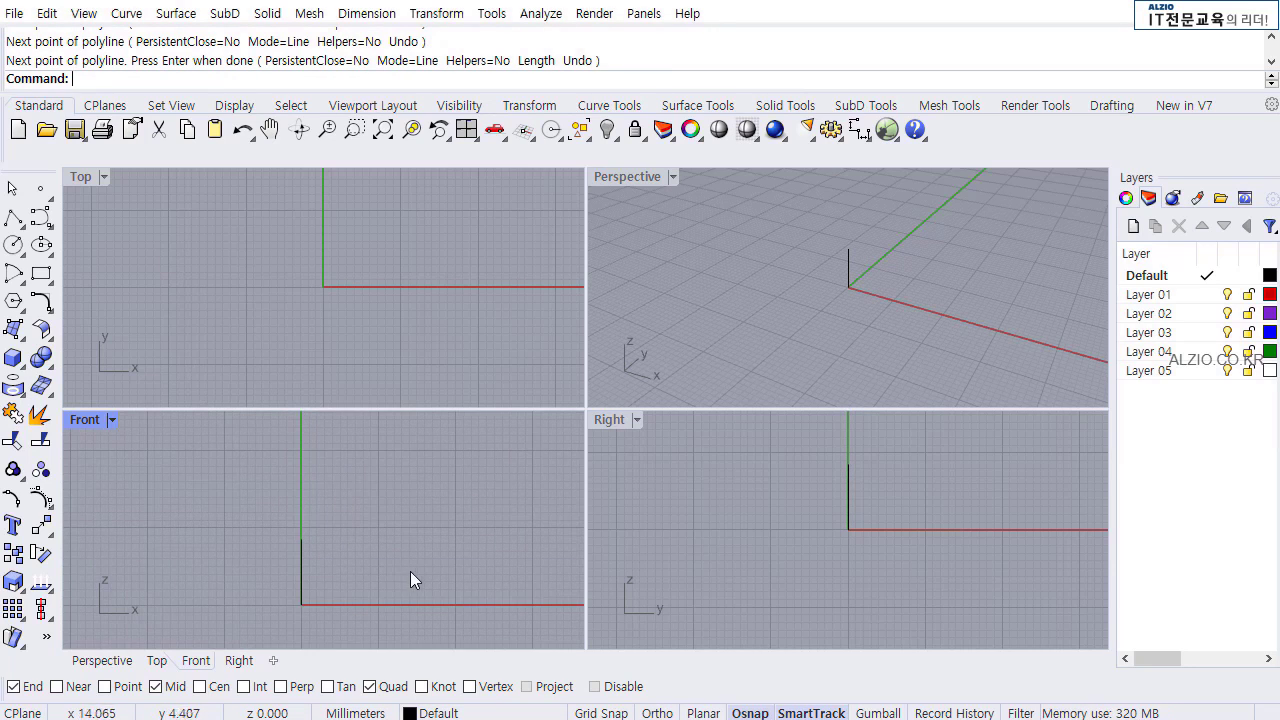
{"action": "right_click_drag", "start_coordinate": [452, 475], "coordinate": [440, 465]}
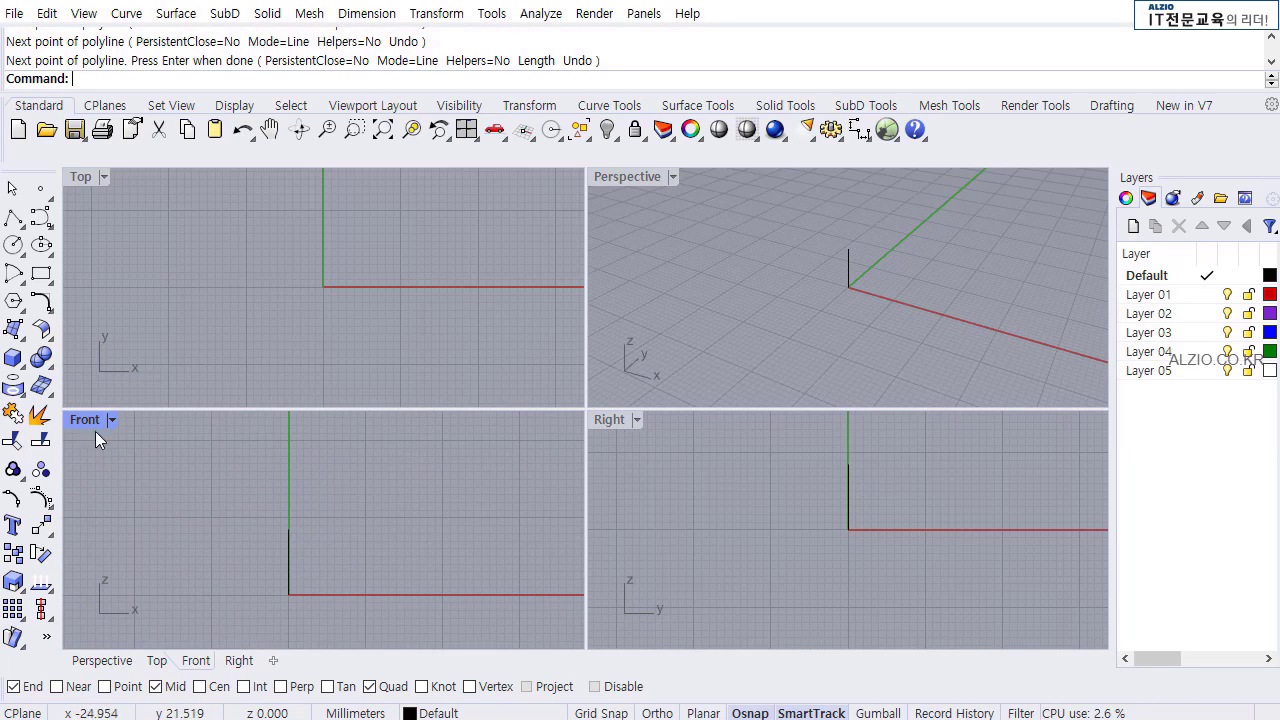
{"action": "left_click", "coordinate": [13, 217]}
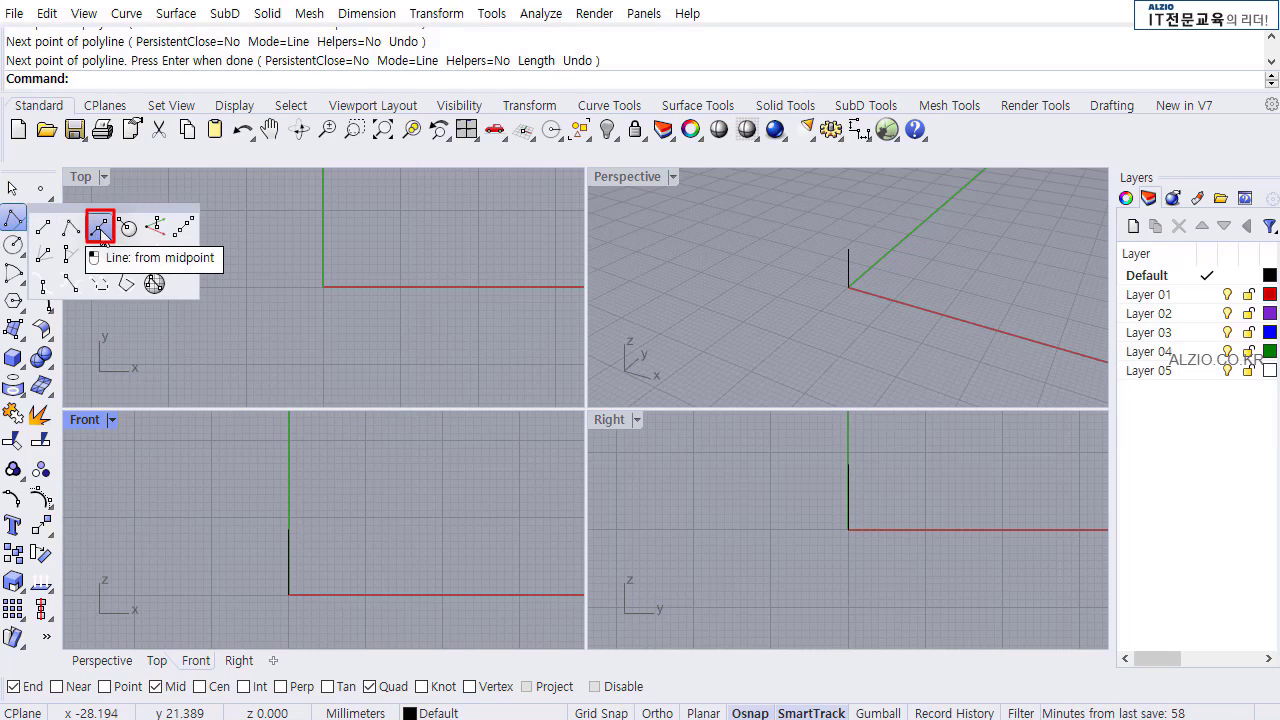
{"action": "left_click", "coordinate": [100, 230]}
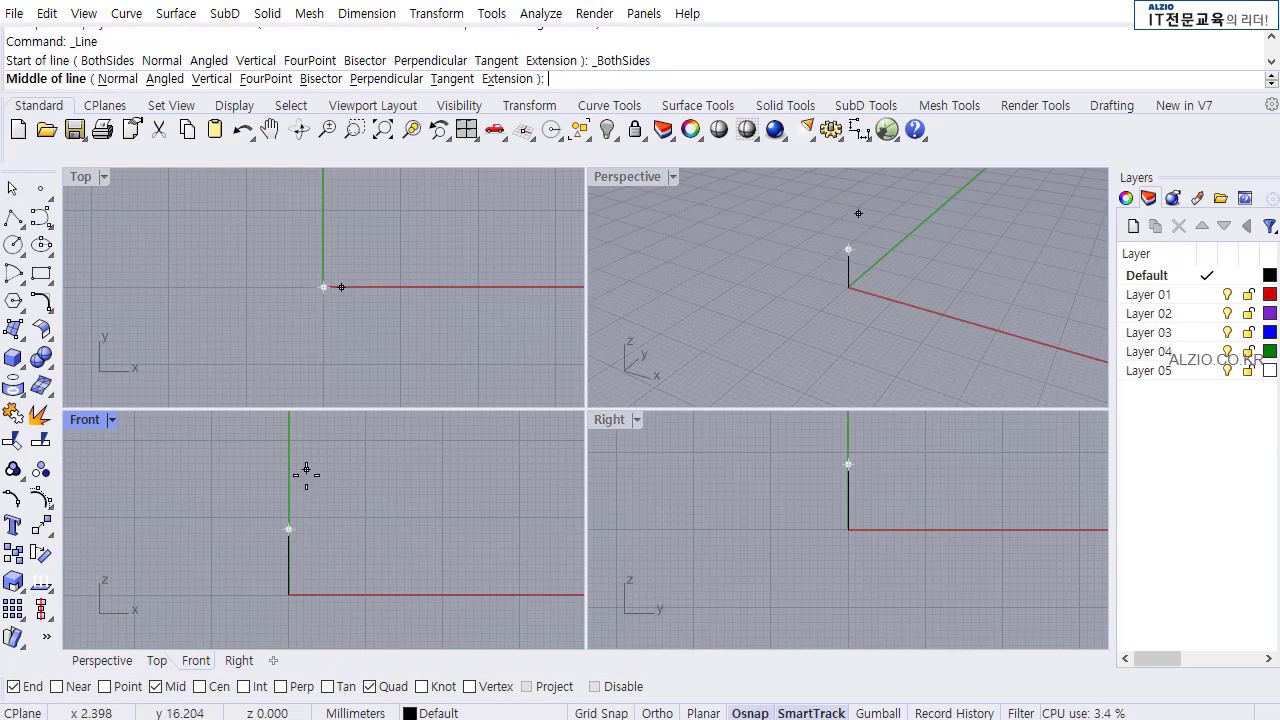
{"action": "left_click", "coordinate": [290, 527]}
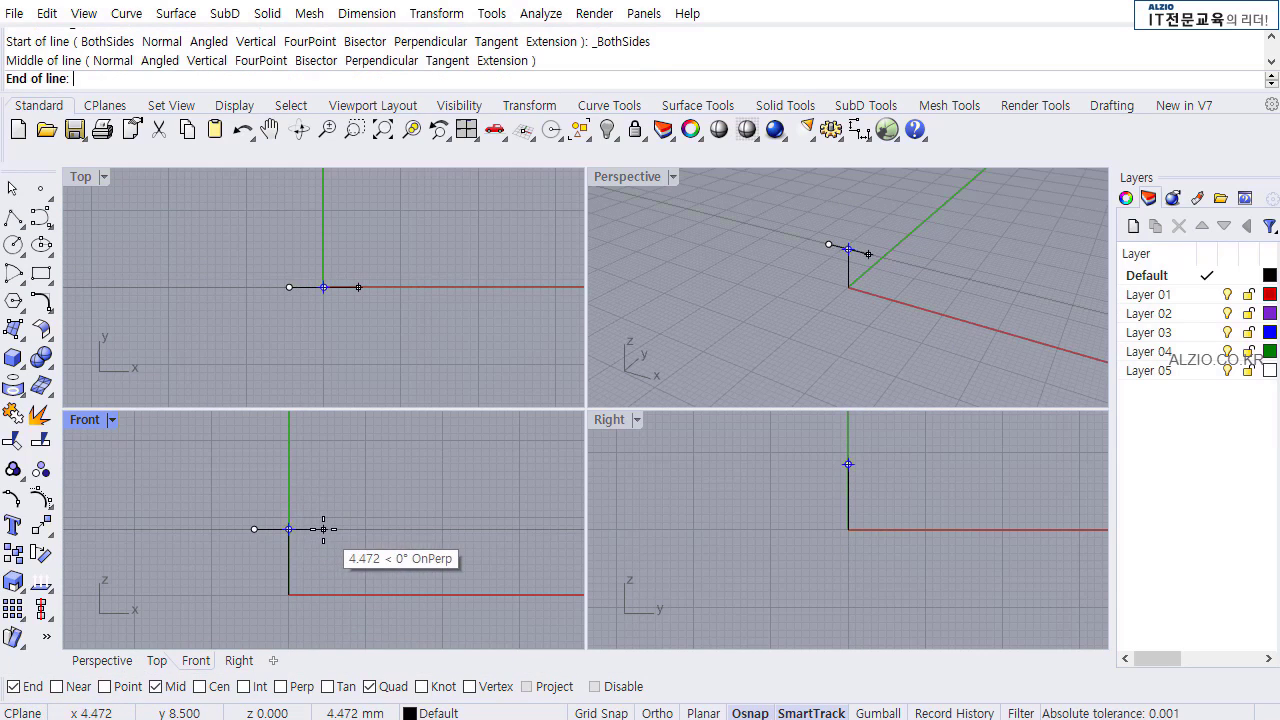
{"action": "type", "text": "2.5"}
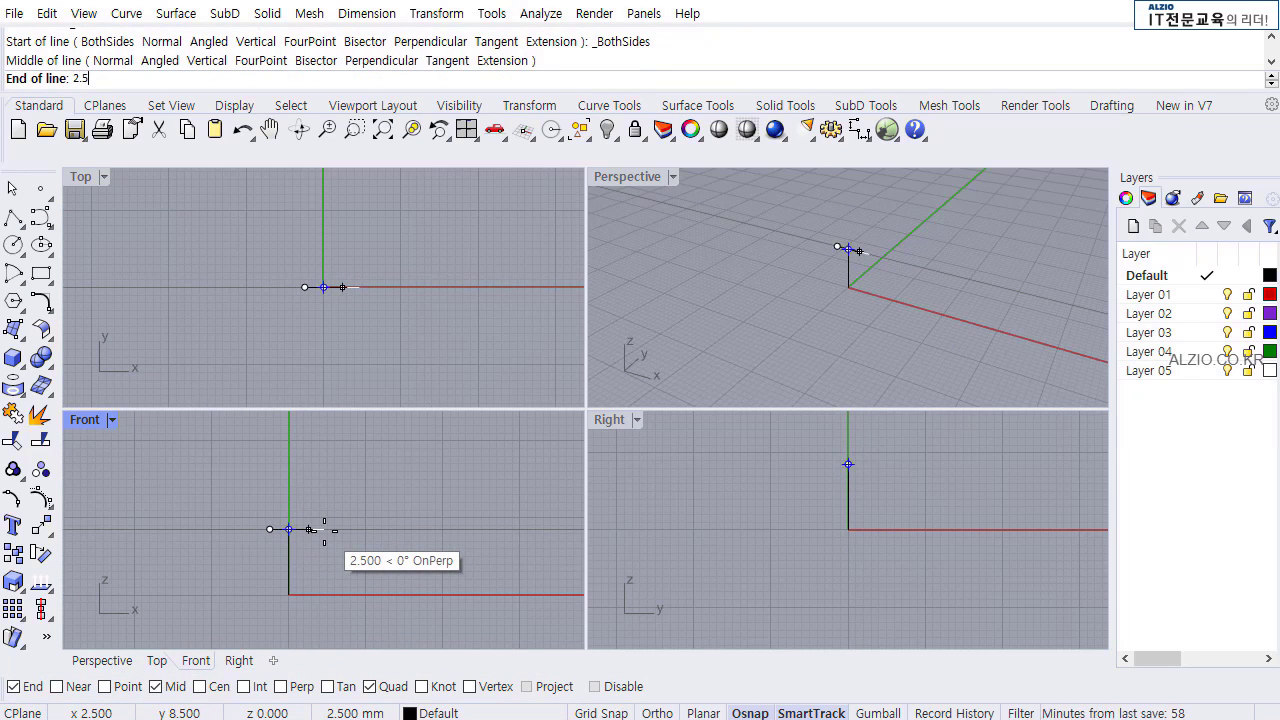
{"action": "key", "text": "Return"}
Draw an arc by start, end and point between the horizontal line's two ends, bulging upward into a half-round.
{"action": "scroll", "coordinate": [290, 525], "scroll_direction": "up", "scroll_amount": 5}
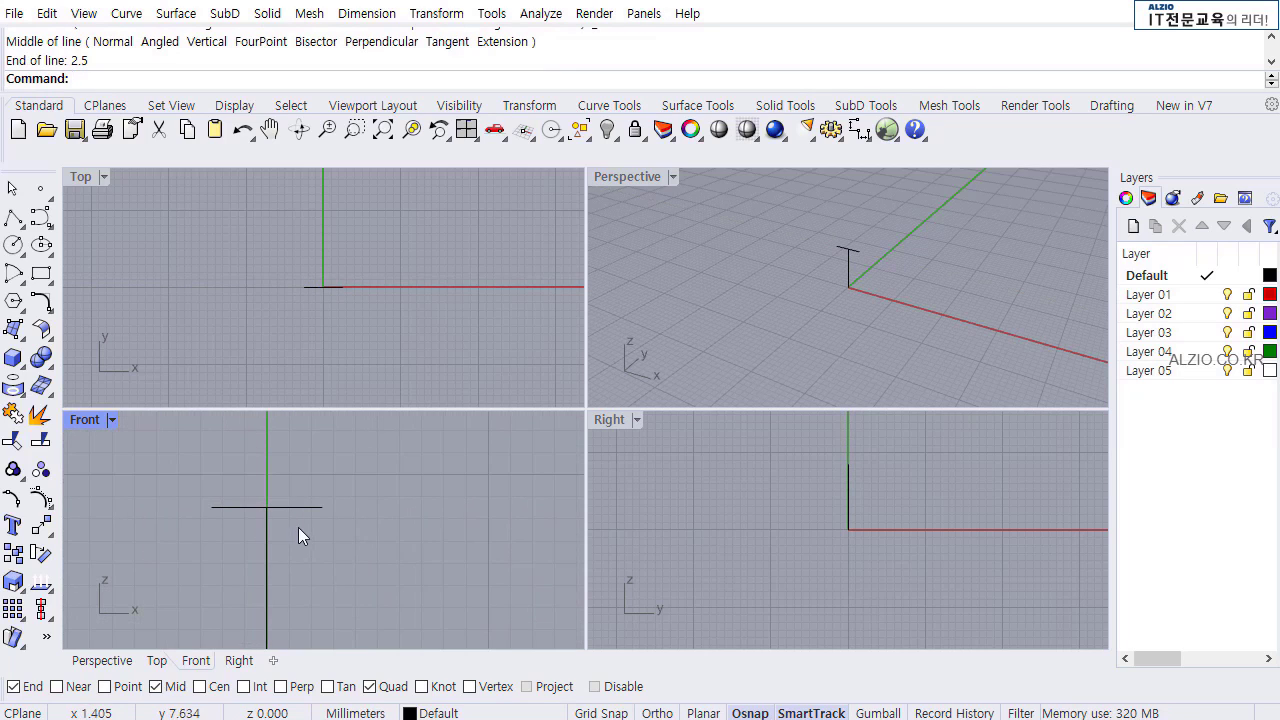
{"action": "left_click", "coordinate": [17, 284]}
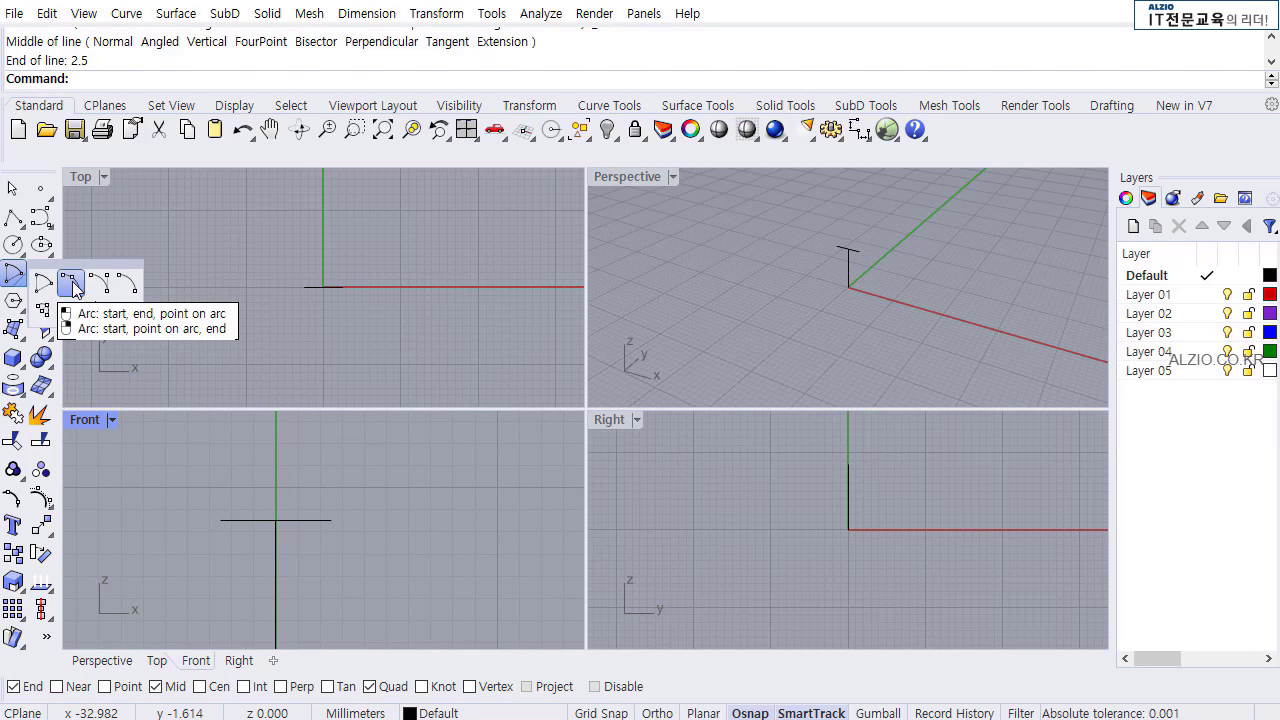
{"action": "left_click", "coordinate": [72, 288]}
{"action": "left_click", "coordinate": [221, 520]}
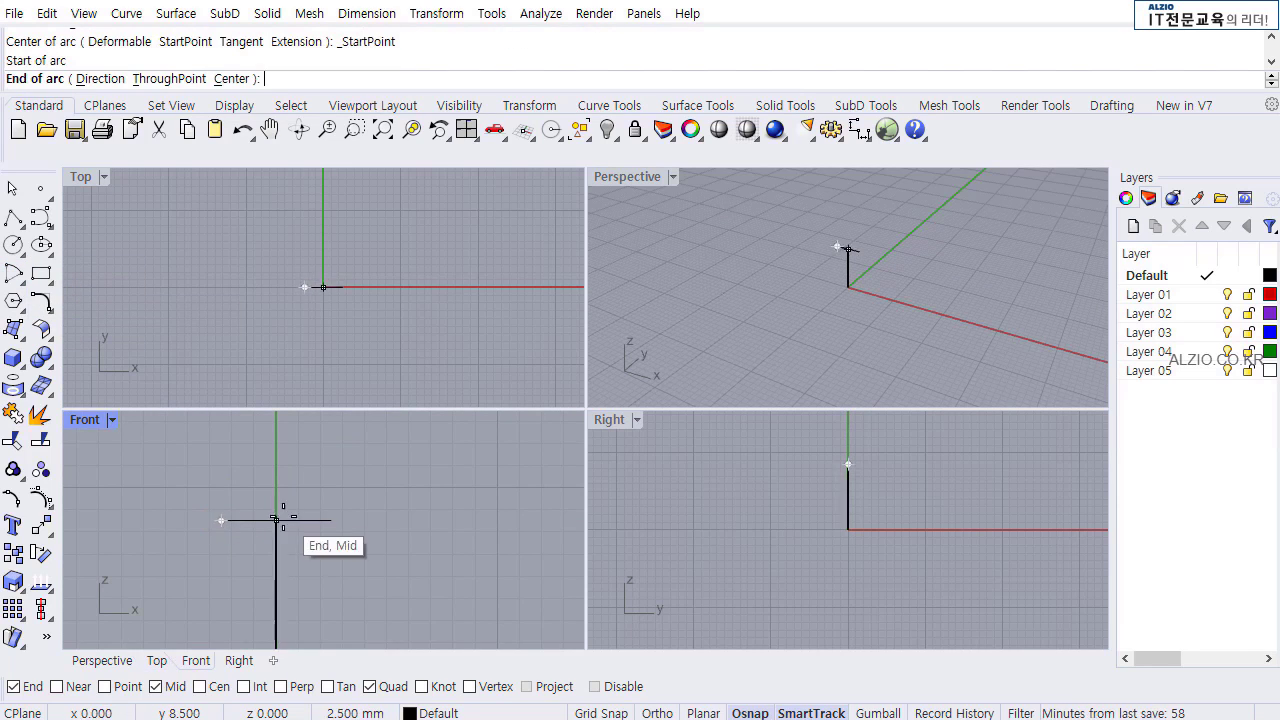
{"action": "left_click", "coordinate": [331, 520]}
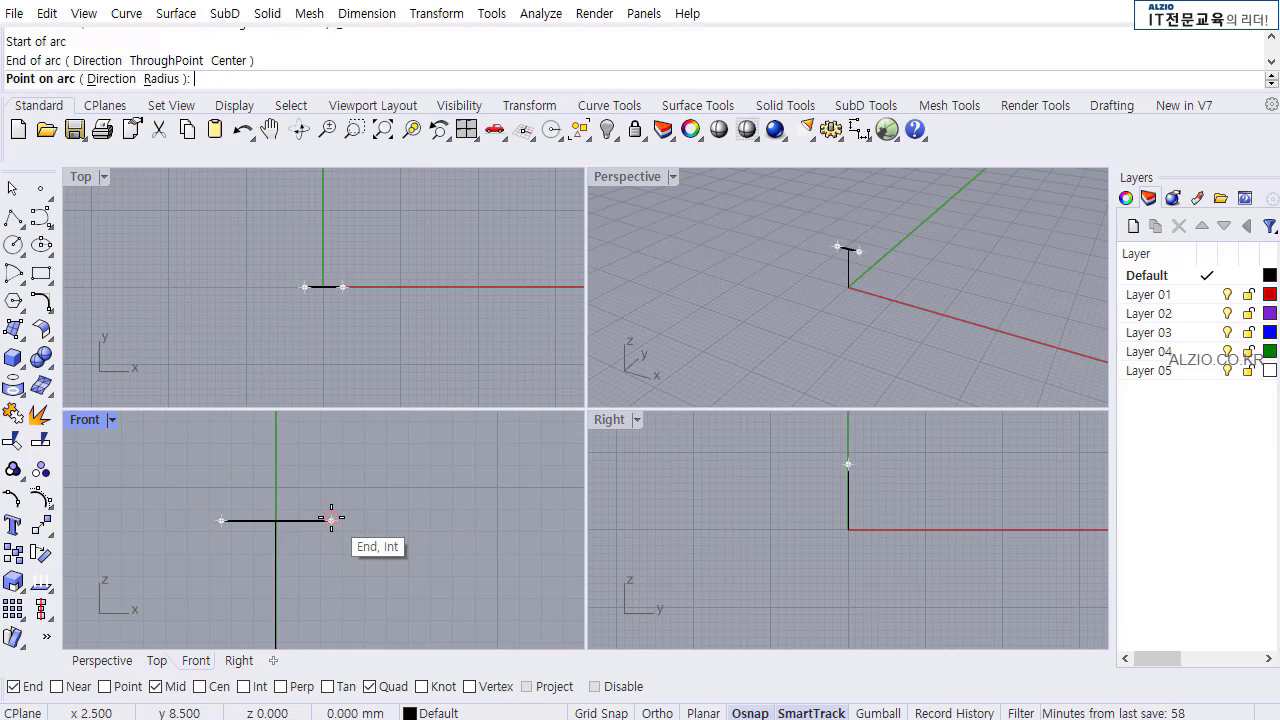
{"action": "left_click", "coordinate": [290, 474]}
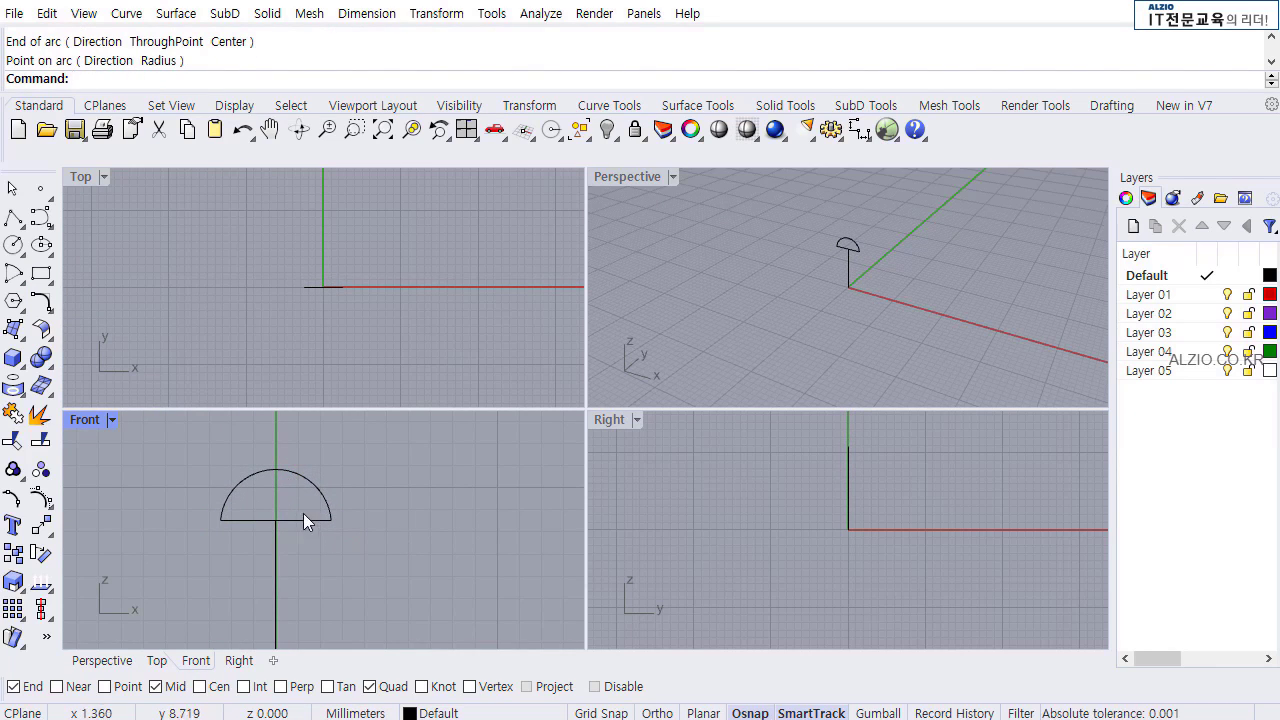
Fillet both lower corners between the arc and the horizontal line with a 0.7 mm radius.
{"action": "left_click", "coordinate": [41, 300]}
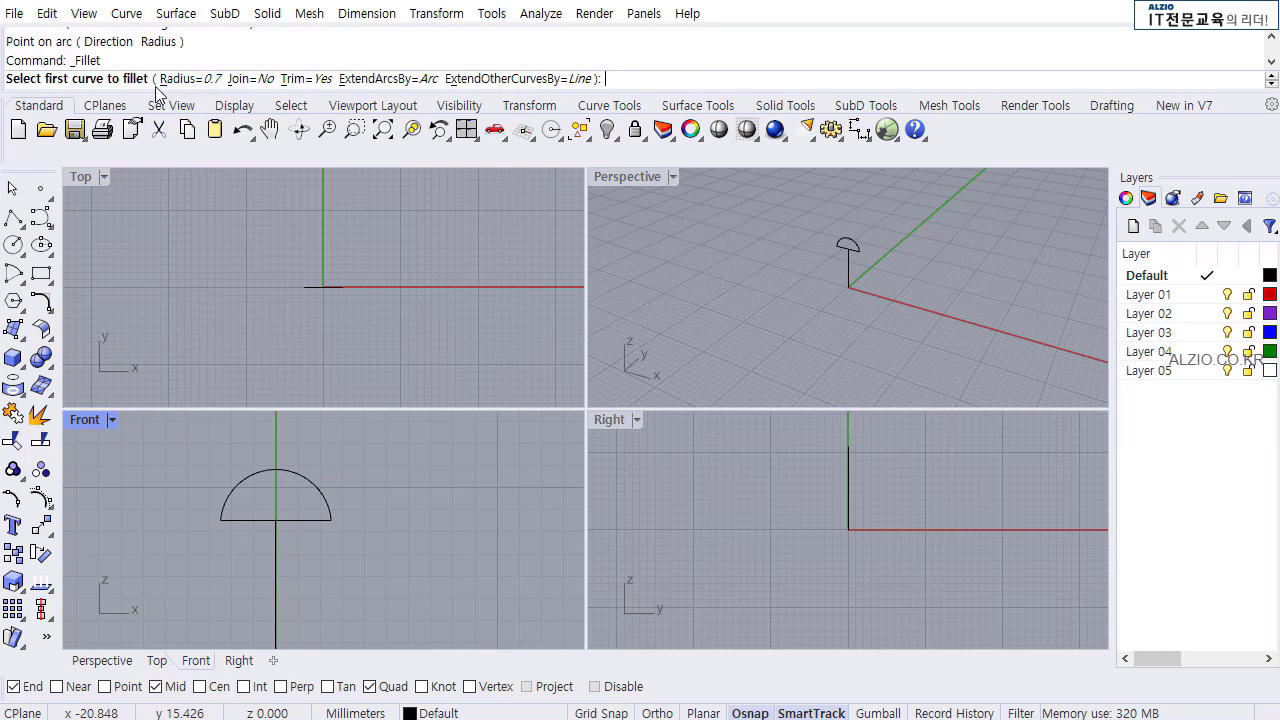
{"action": "left_click", "coordinate": [237, 521]}
{"action": "left_click", "coordinate": [225, 507]}
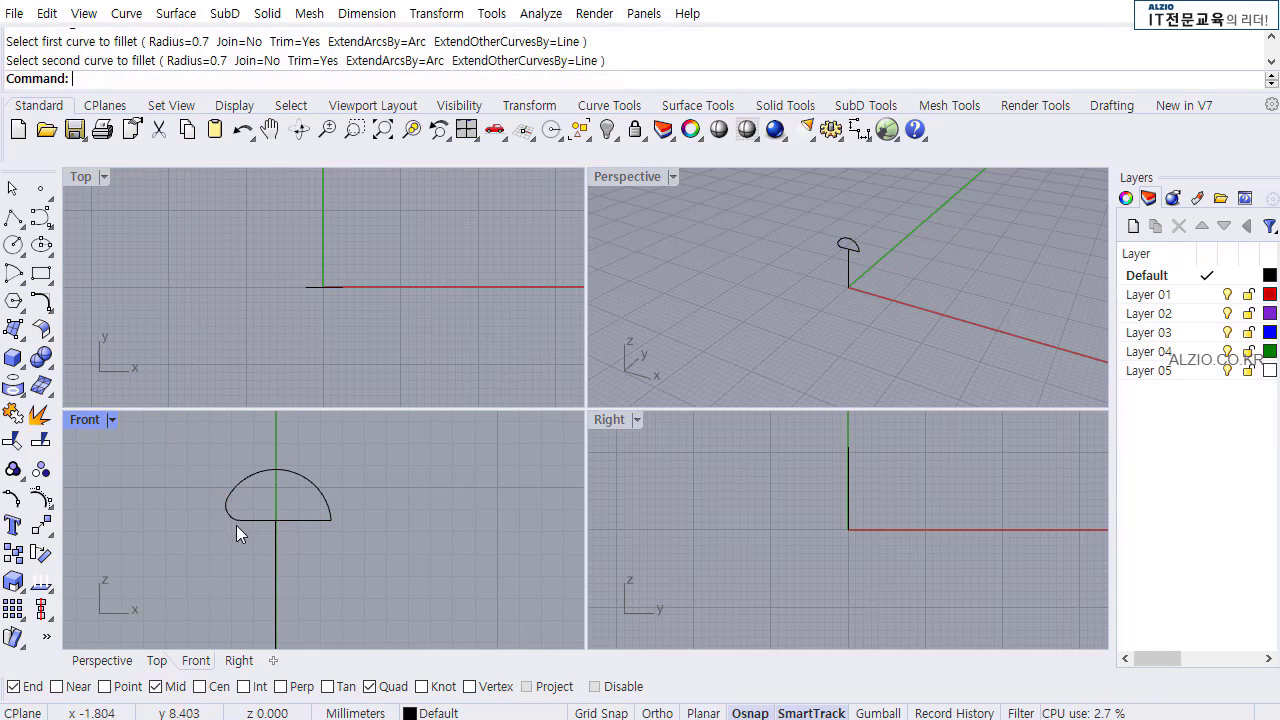
{"action": "key", "text": "Return"}
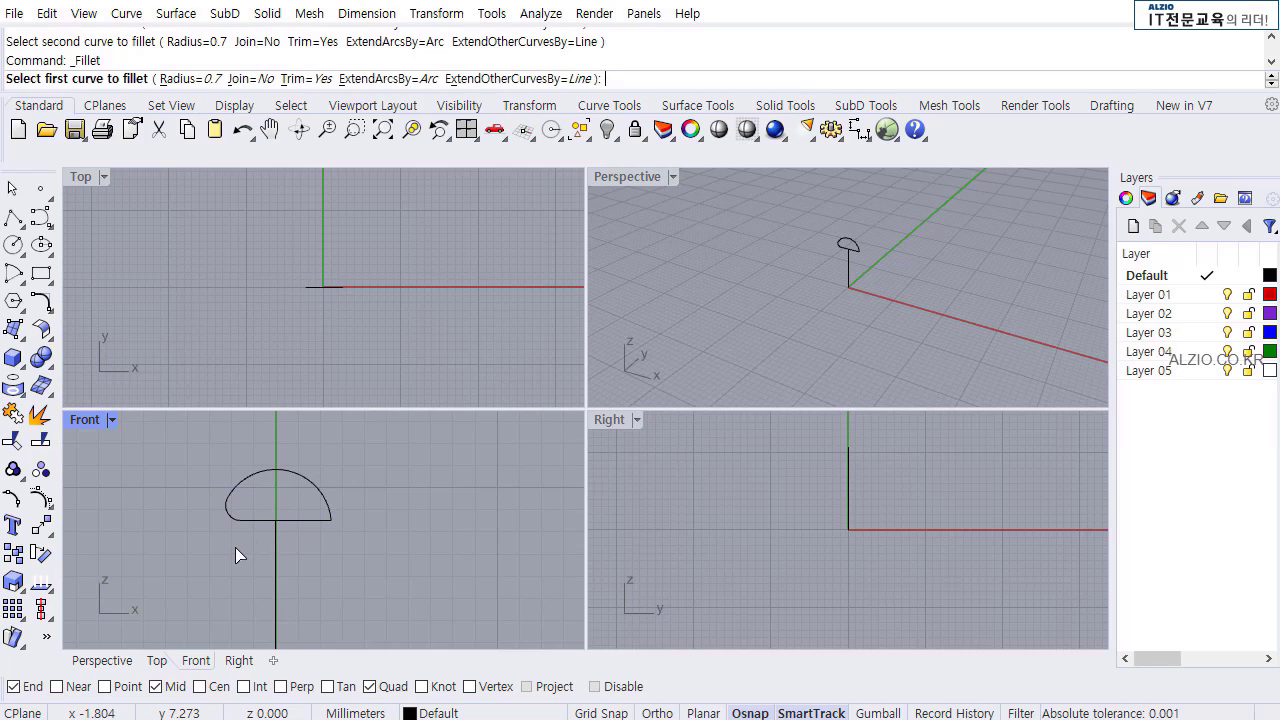
{"action": "left_click", "coordinate": [303, 521]}
{"action": "left_click", "coordinate": [321, 497]}
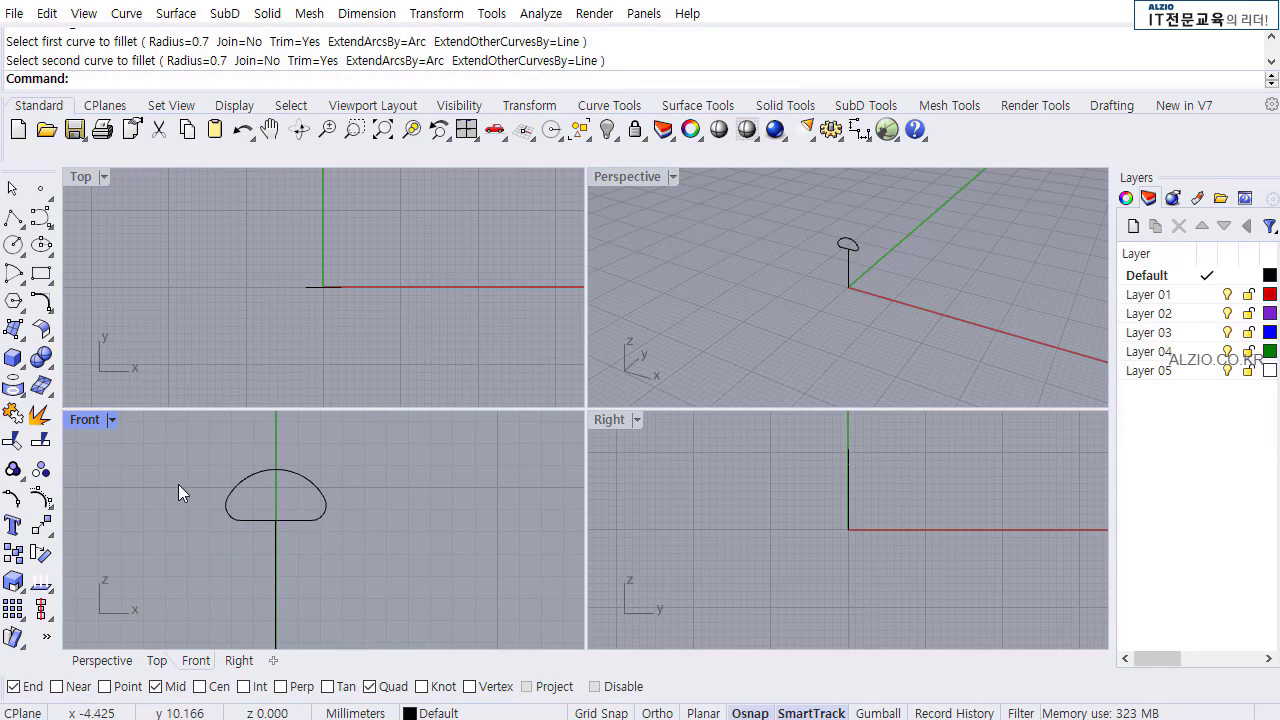
Join the arc, both fillets and the base line into one profile curve, and select it to check that it is closed.
{"action": "left_click", "coordinate": [13, 189]}
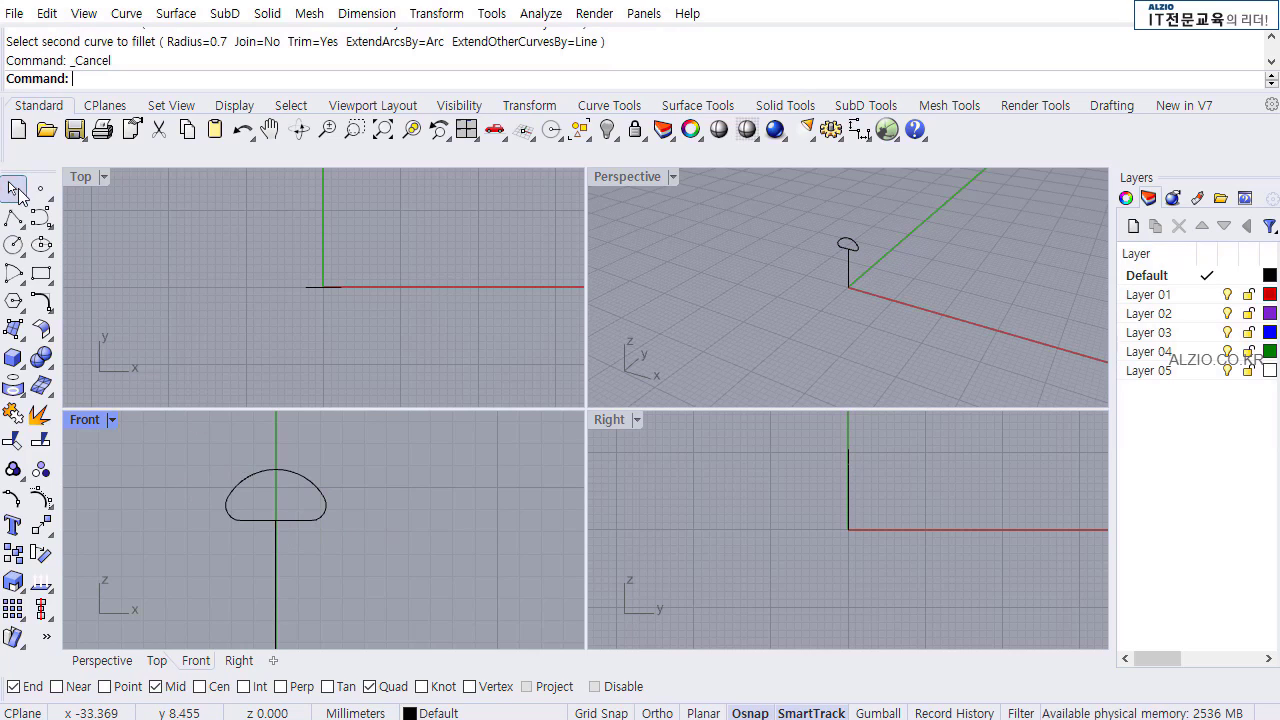
{"action": "left_click", "coordinate": [248, 471]}
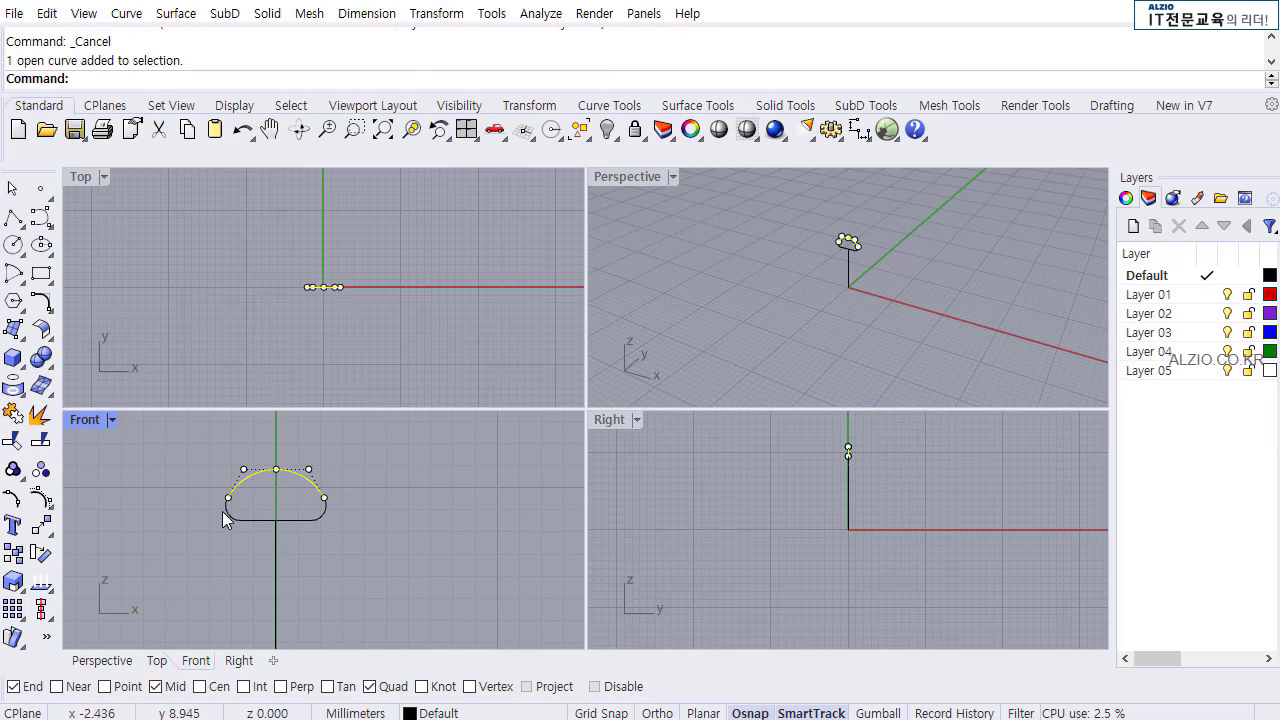
{"action": "left_click", "coordinate": [227, 511], "text": "shift"}
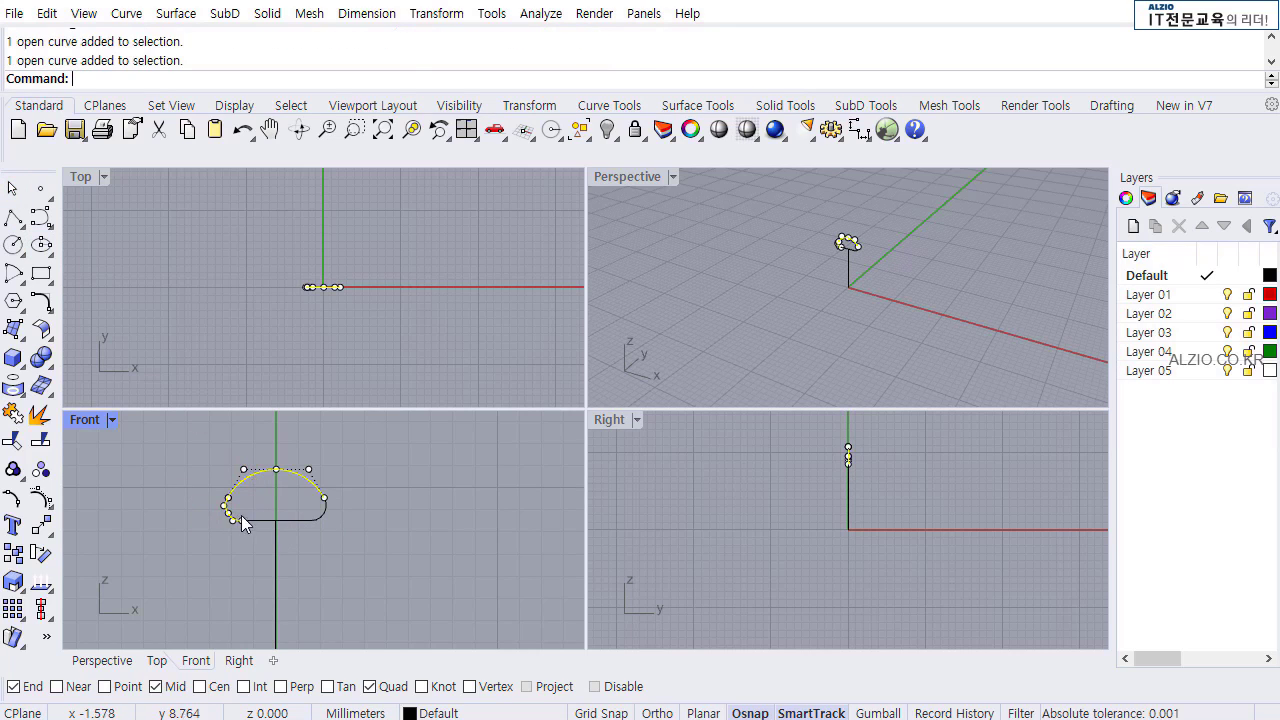
{"action": "left_click", "coordinate": [324, 514], "text": "shift"}
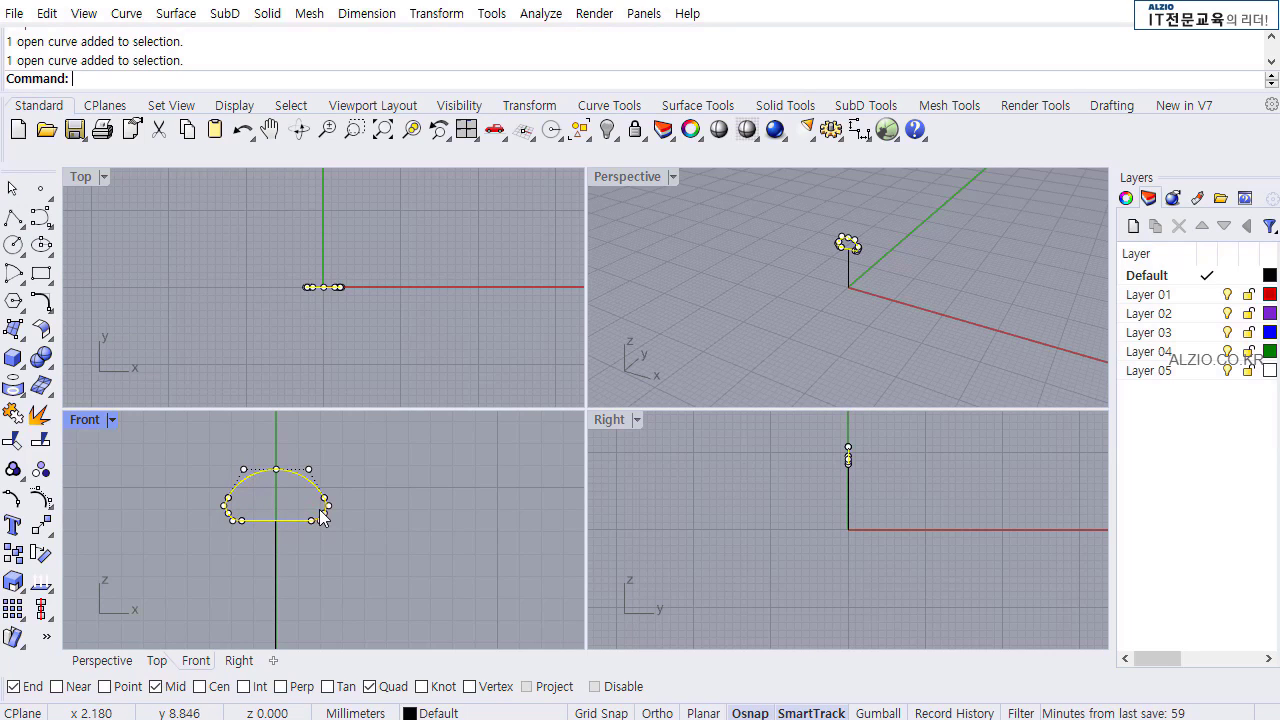
{"action": "left_click", "coordinate": [14, 413]}
{"action": "left_click", "coordinate": [400, 532]}
{"action": "scroll", "coordinate": [350, 515], "scroll_direction": "down", "scroll_amount": 5}
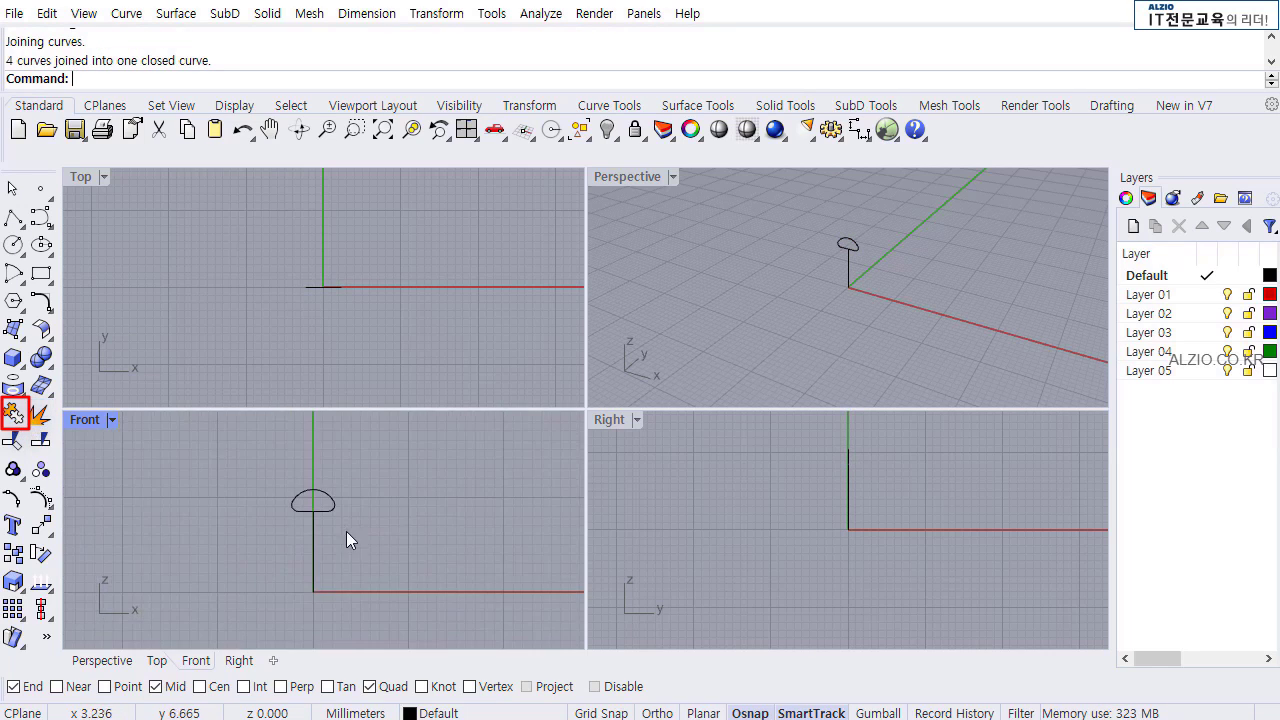
{"action": "left_click", "coordinate": [317, 458]}
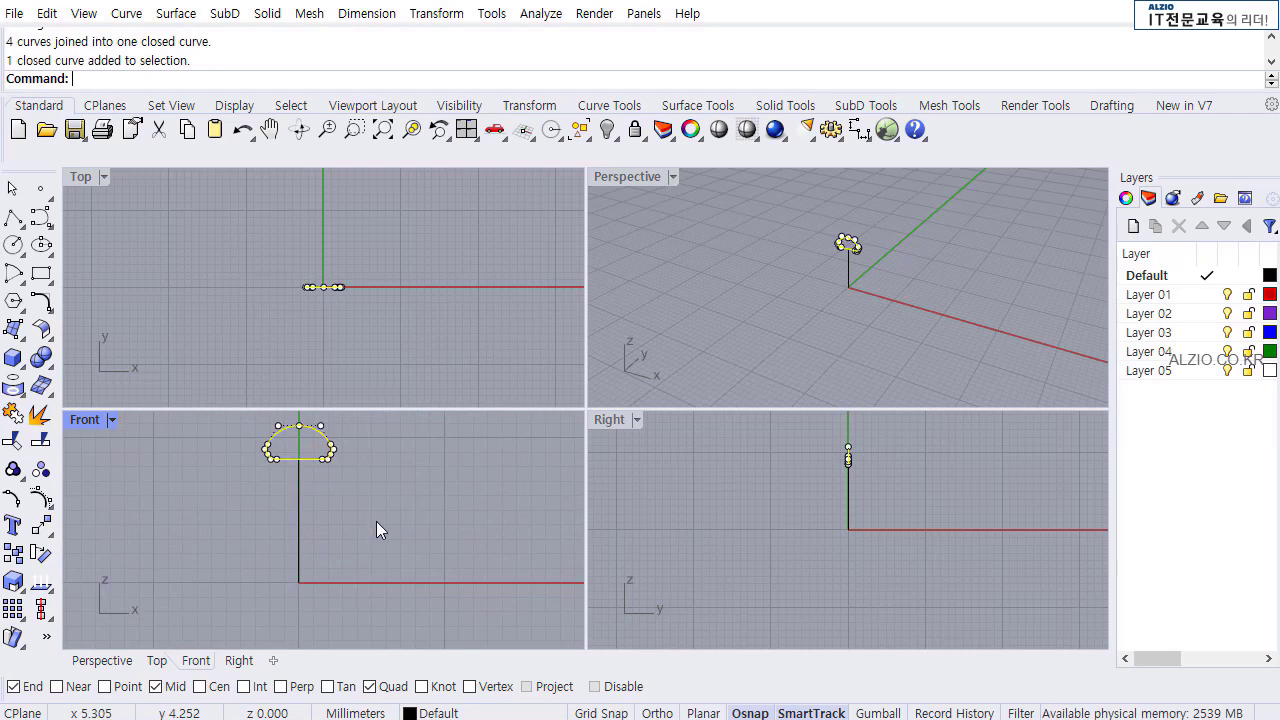
{"action": "left_click", "coordinate": [376, 521]}
Revolve the closed half-round profile a full circle about a horizontal axis starting at the vertical line's lower end.
{"action": "scroll", "coordinate": [376, 521], "scroll_direction": "up", "scroll_amount": 2}
{"action": "left_click", "coordinate": [14, 338]}
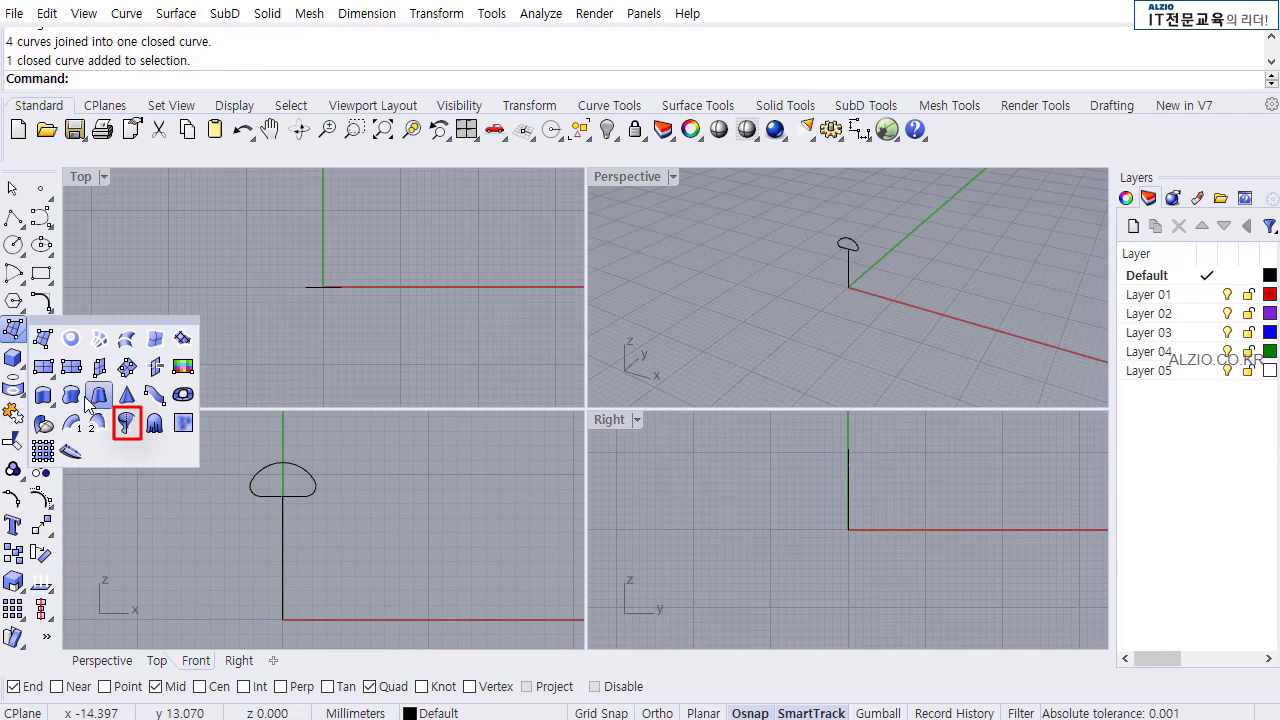
{"action": "left_click", "coordinate": [127, 428]}
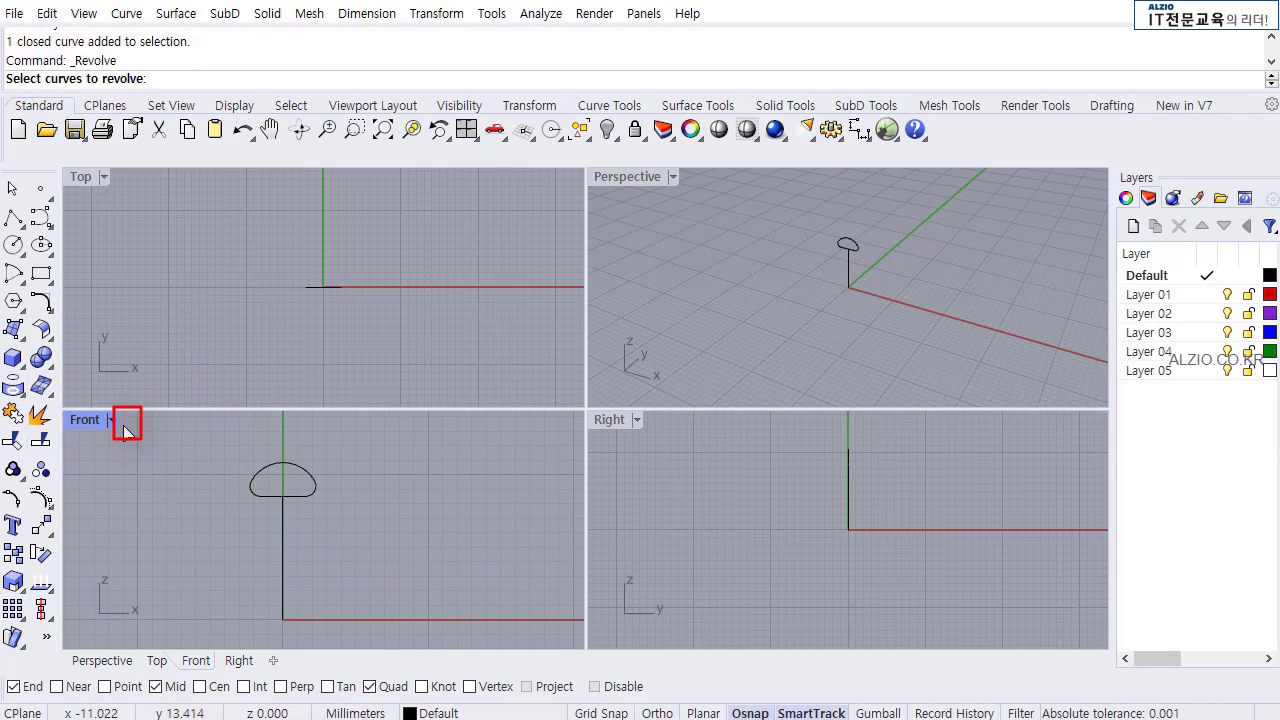
{"action": "left_click", "coordinate": [257, 482]}
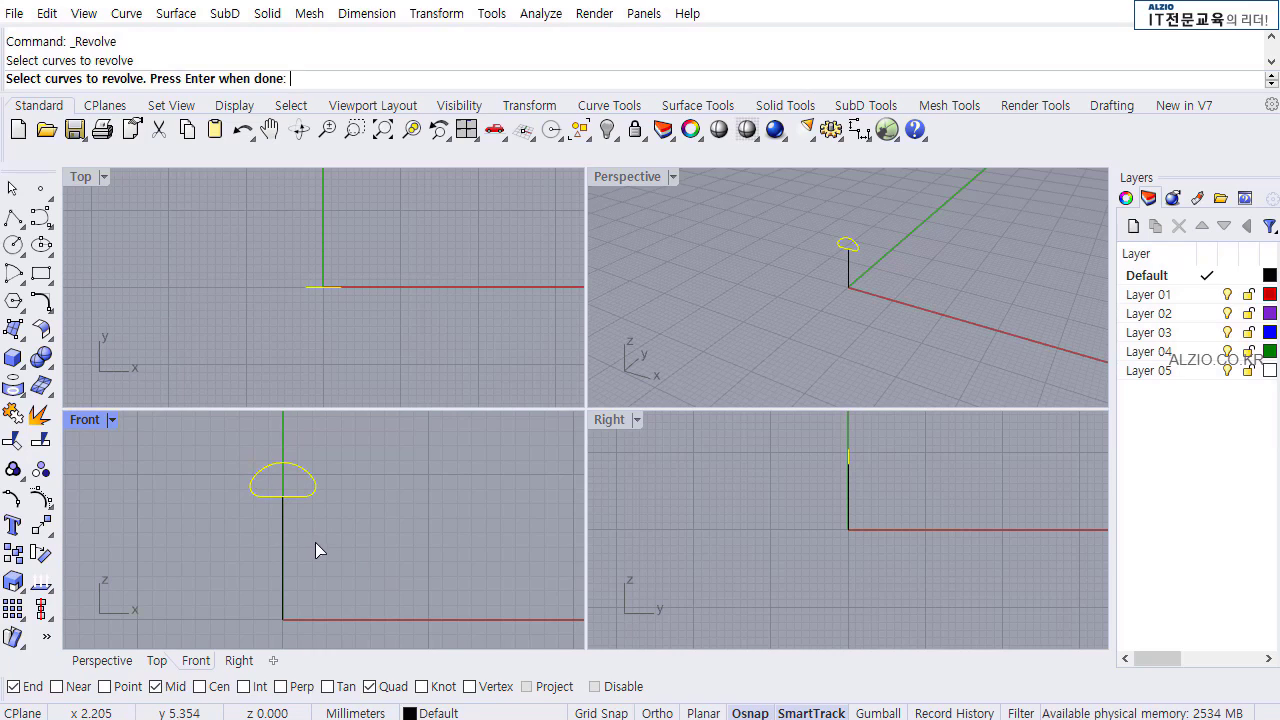
{"action": "key", "text": "Return"}
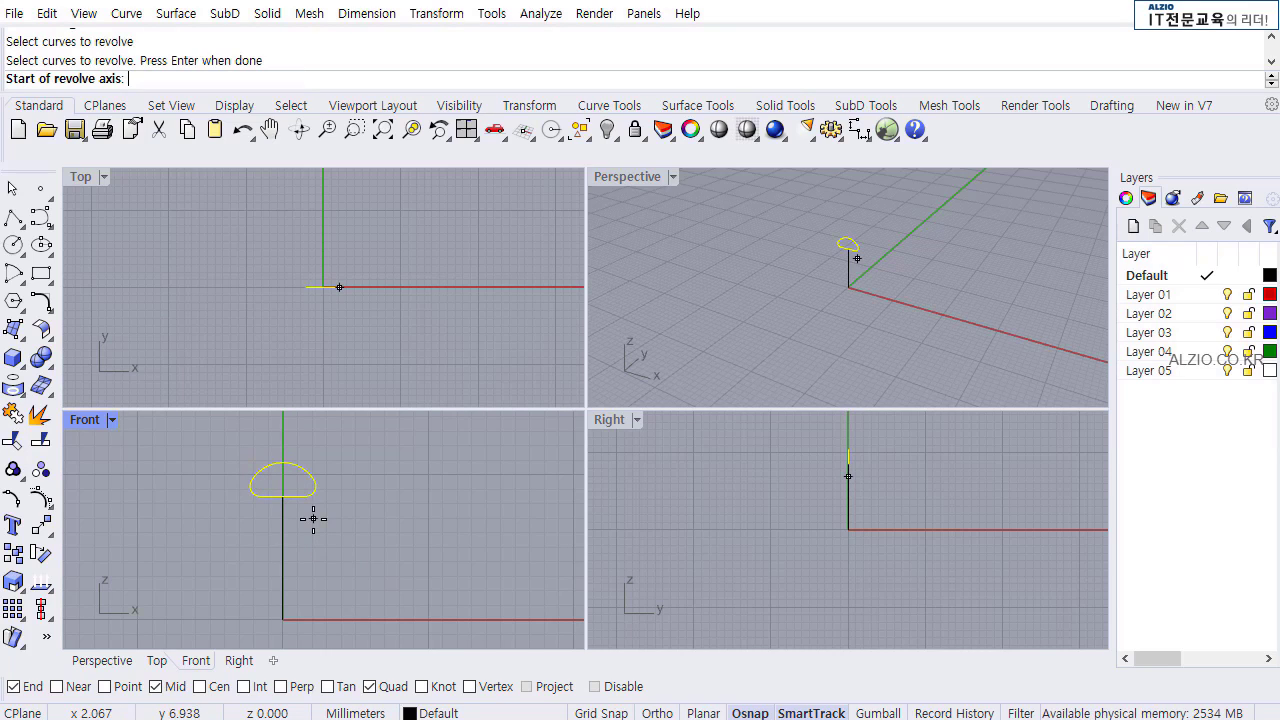
{"action": "left_click", "coordinate": [283, 620]}
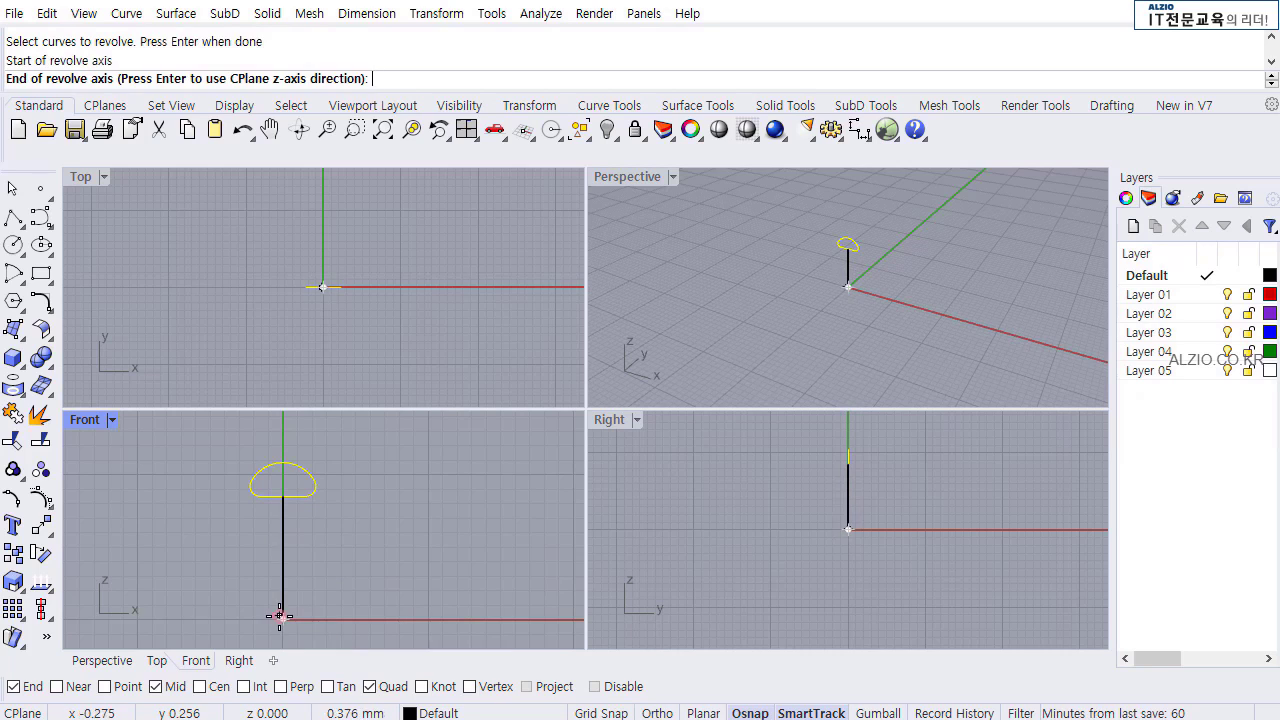
{"action": "left_click", "coordinate": [391, 620]}
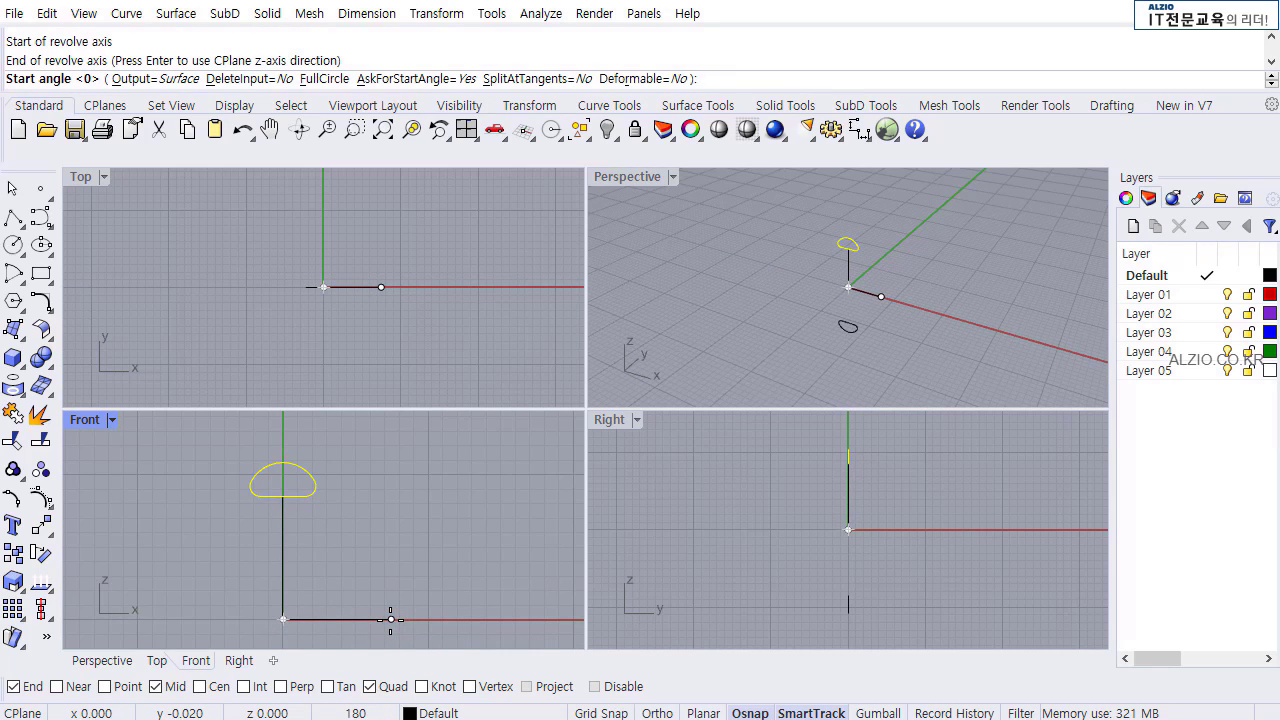
{"action": "left_click", "coordinate": [325, 79]}
{"action": "right_click_drag", "start_coordinate": [720, 270], "coordinate": [866, 290]}
{"action": "scroll", "coordinate": [835, 245], "scroll_direction": "up", "scroll_amount": 5}
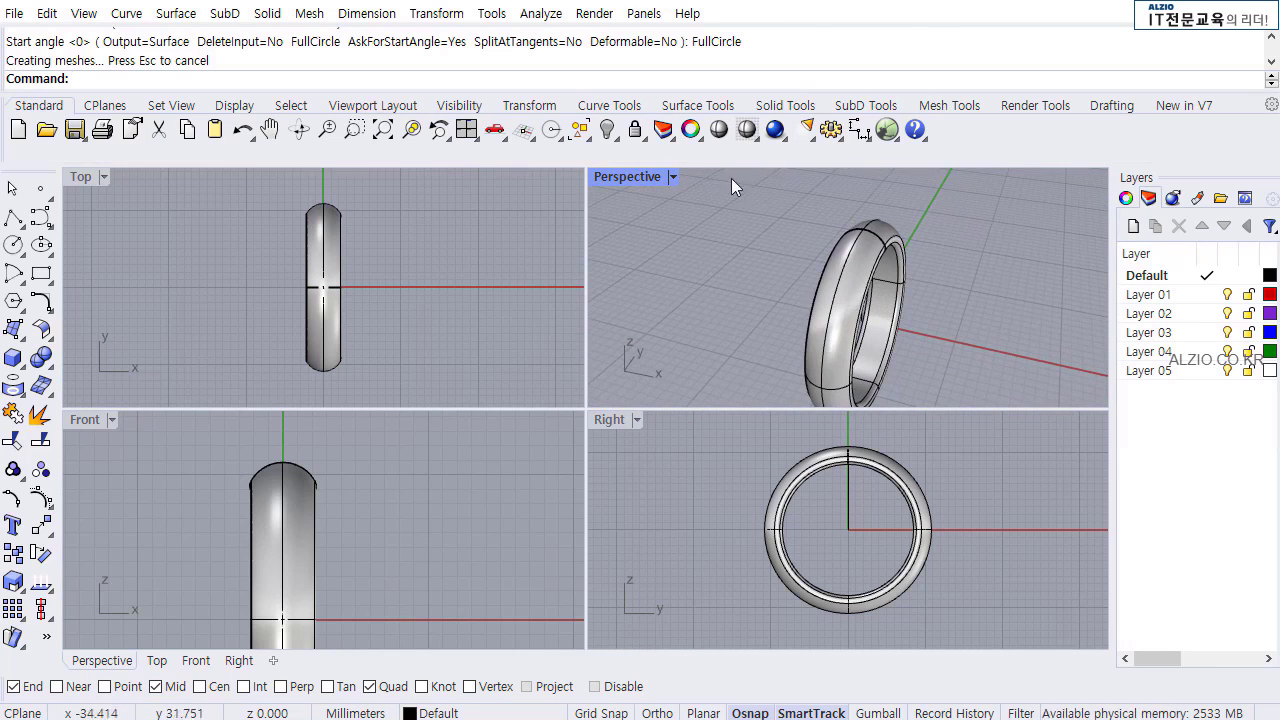
Show the hidden objects and move the swept ring clear of the revolved ring along negative X in the Top view.
{"action": "right_click", "coordinate": [607, 133]}
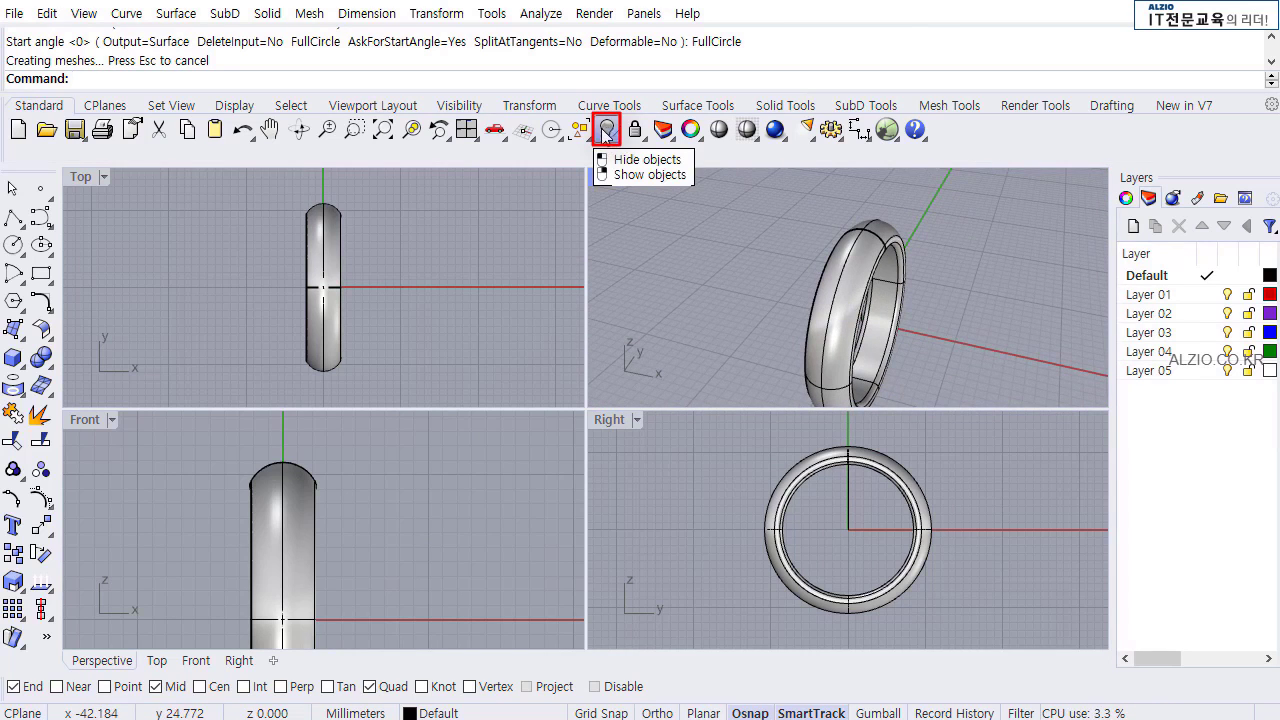
{"action": "left_click_drag", "start_coordinate": [365, 288], "coordinate": [237, 270]}
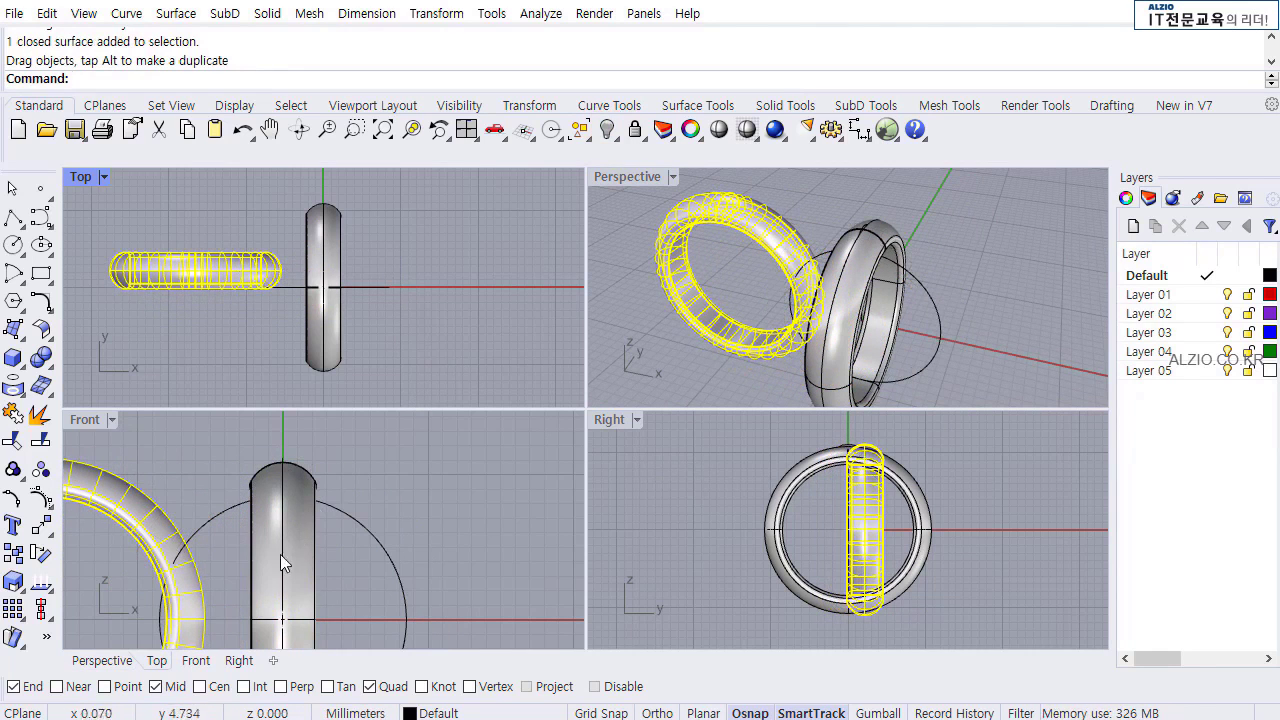
{"action": "left_click", "coordinate": [396, 324]}
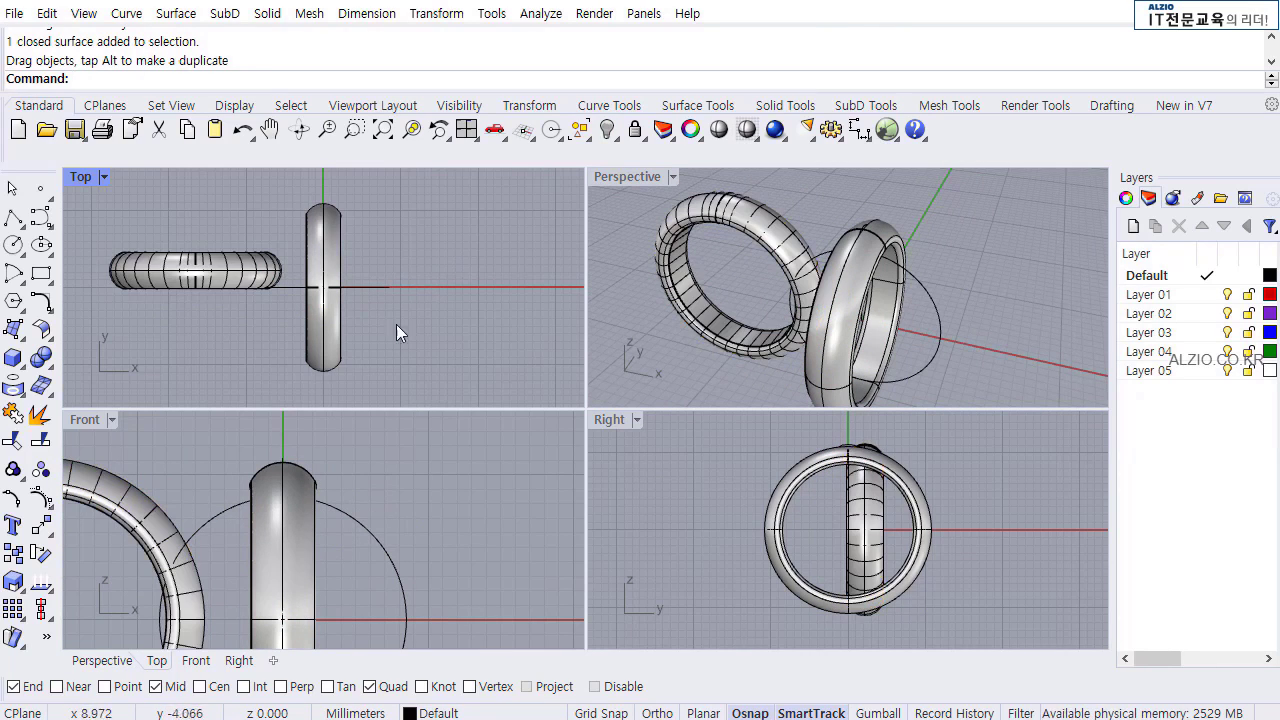
{"action": "left_click_drag", "start_coordinate": [392, 370], "coordinate": [366, 352]}
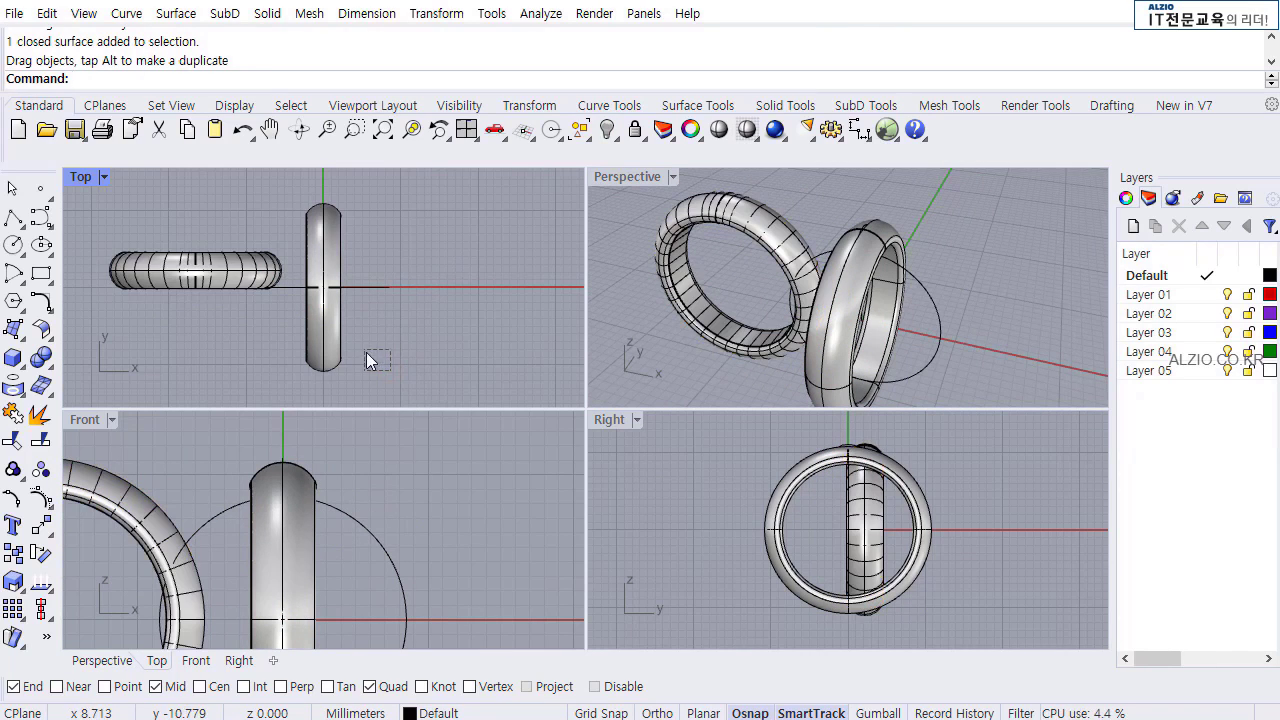
Select all curves in the model and delete them, keeping only the two ring surfaces.
{"action": "left_click", "coordinate": [580, 129]}
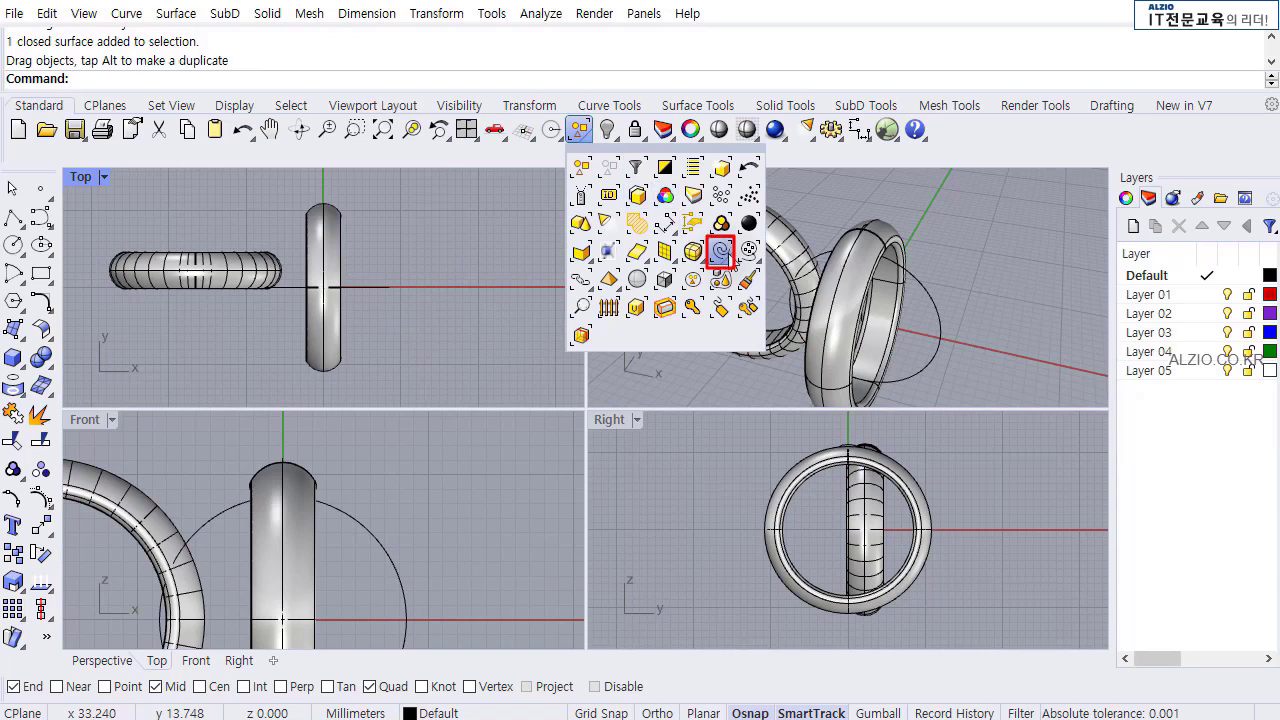
{"action": "left_click", "coordinate": [722, 251]}
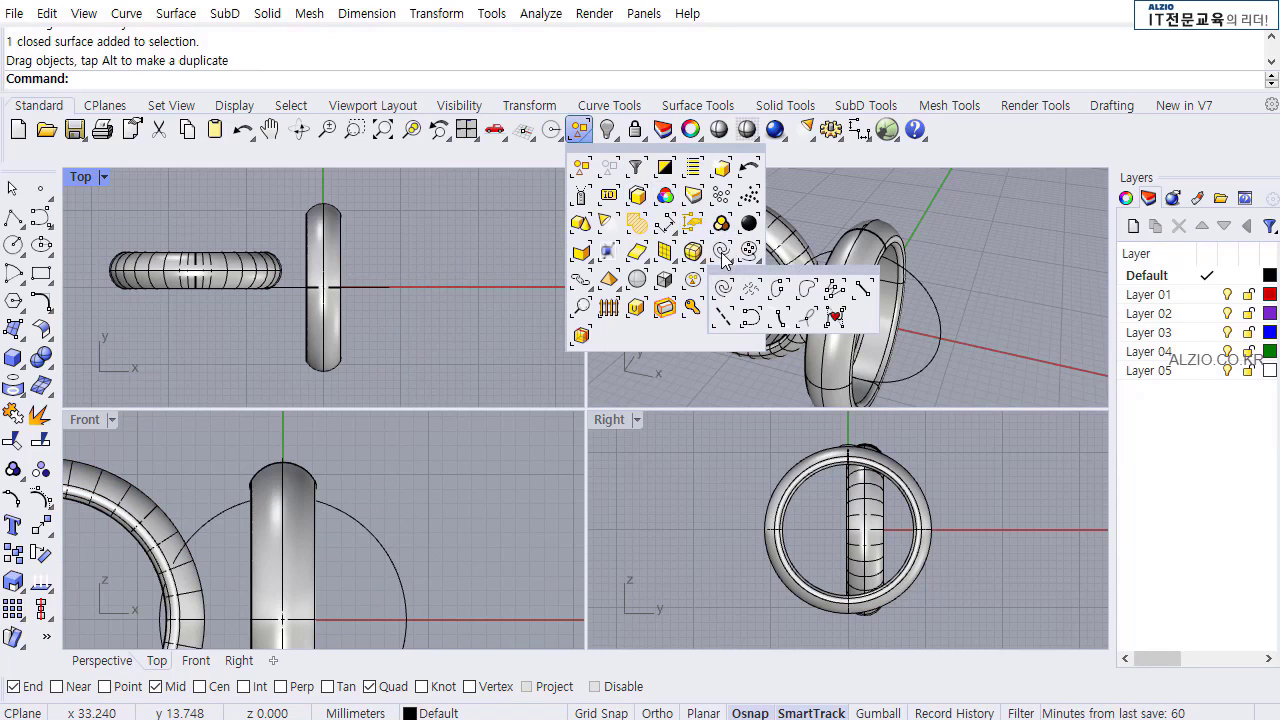
{"action": "left_click", "coordinate": [722, 252]}
{"action": "key", "text": "Delete"}
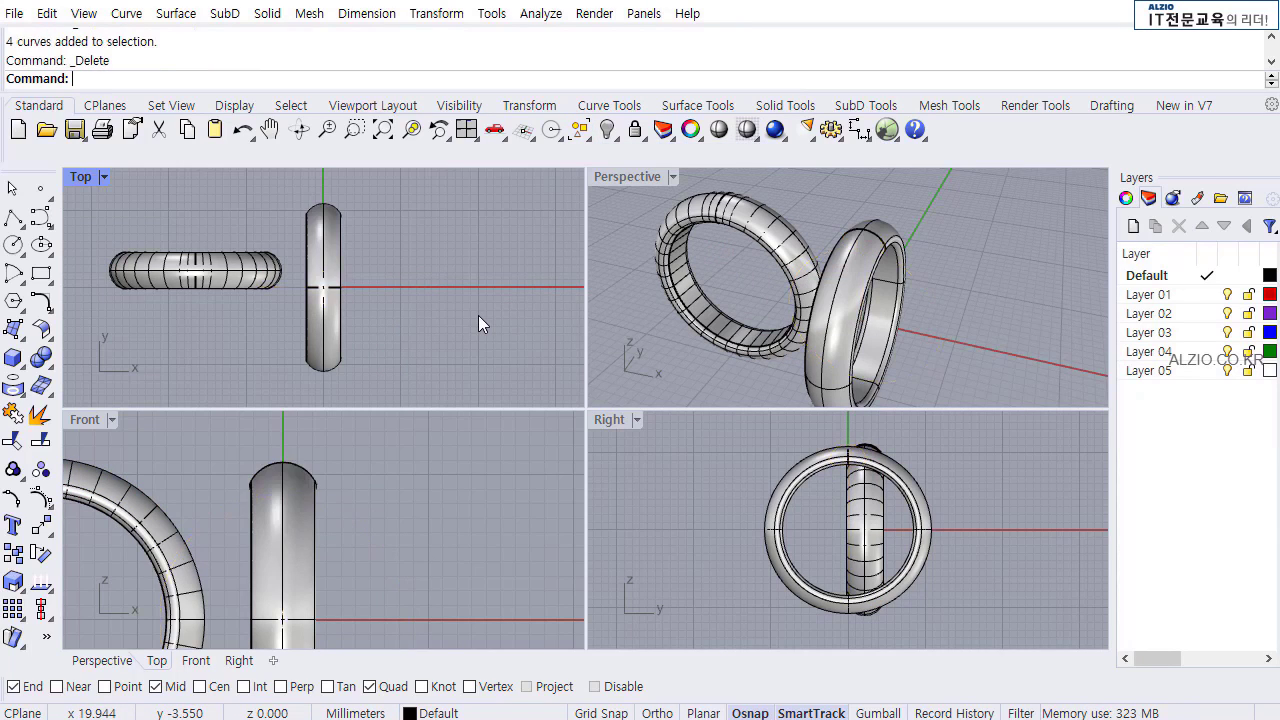
Rotate the swept ring 90° in the Top view and place it parallel beside the revolved ring.
{"action": "scroll", "coordinate": [390, 318], "scroll_direction": "down", "scroll_amount": 1}
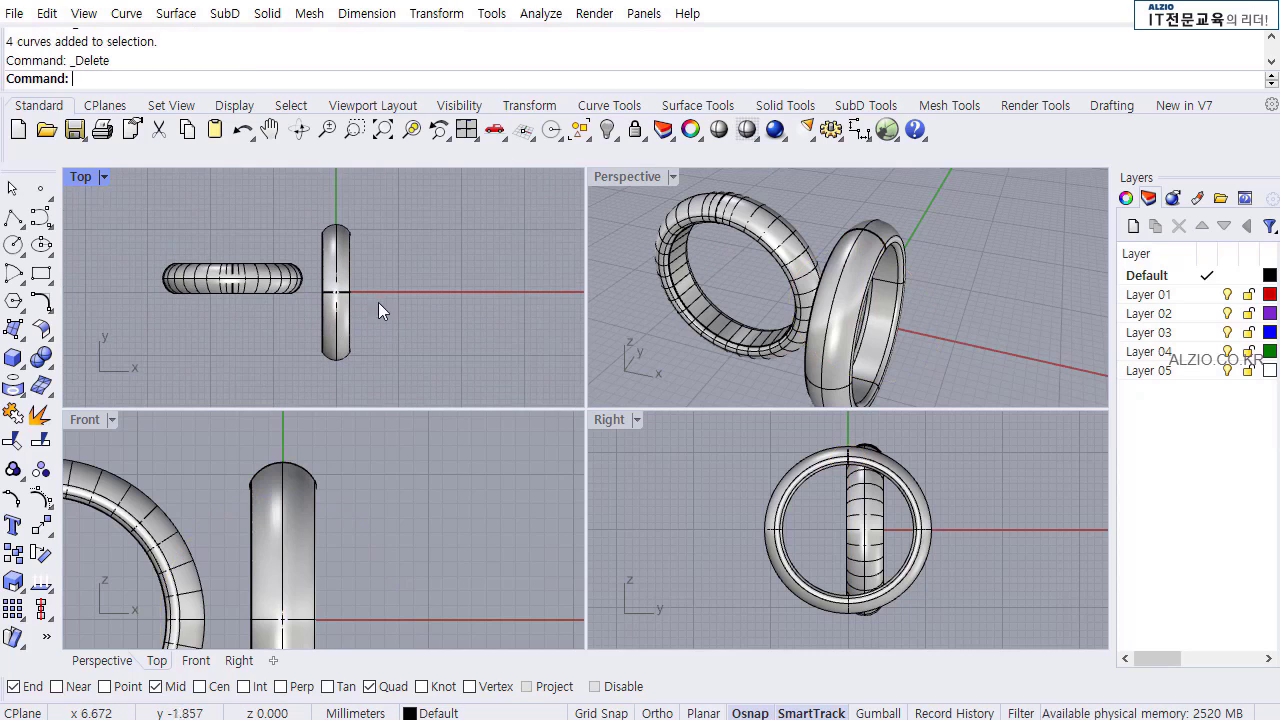
{"action": "left_click", "coordinate": [276, 287]}
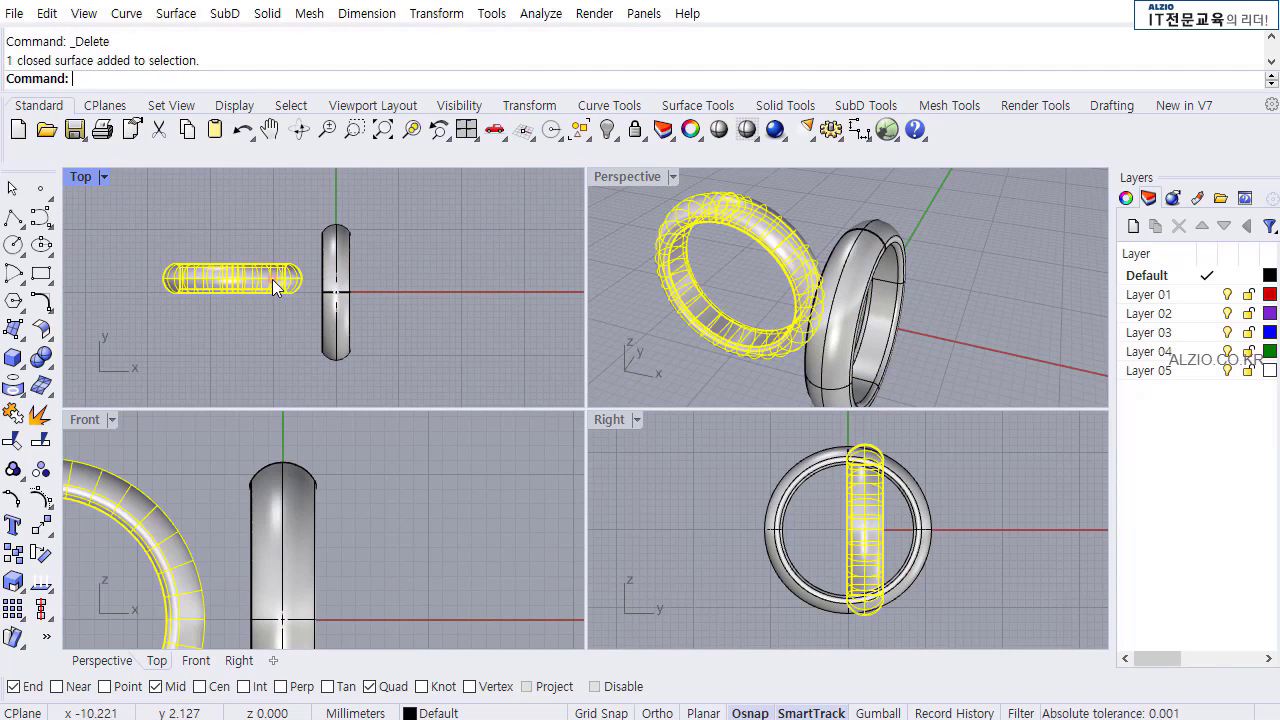
{"action": "left_click", "coordinate": [40, 553]}
{"action": "left_click", "coordinate": [158, 279]}
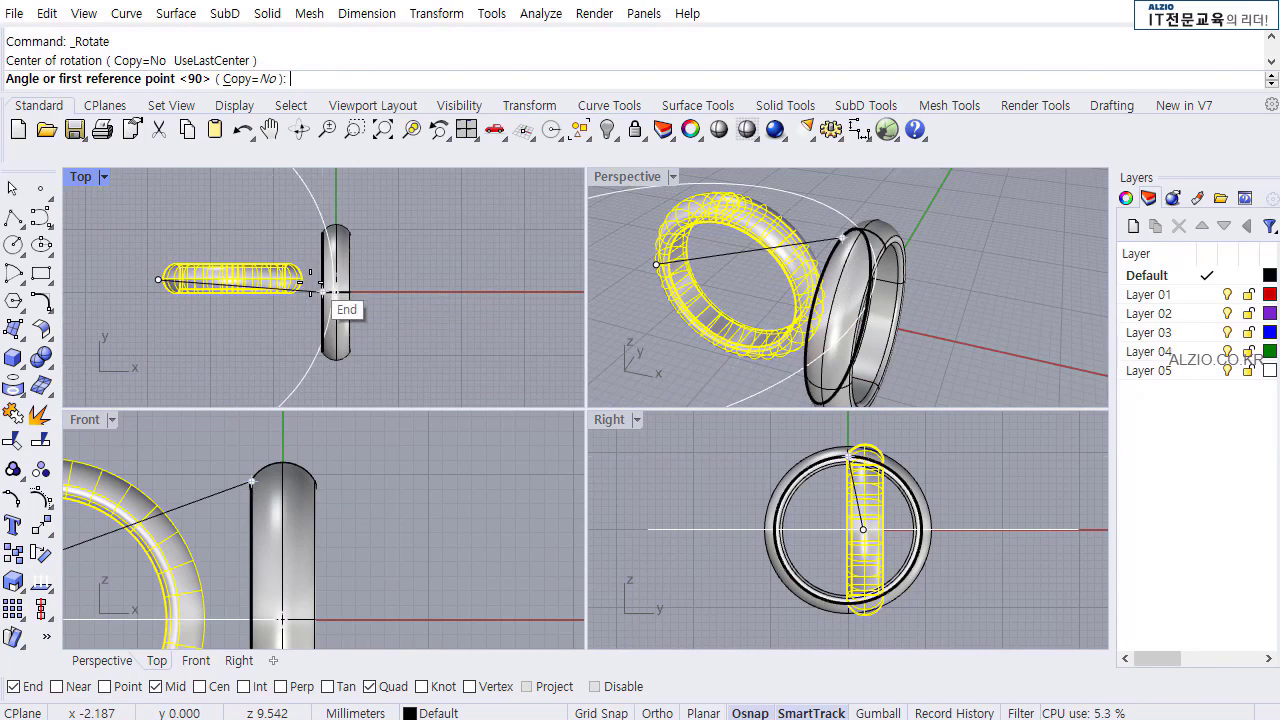
{"action": "left_click", "coordinate": [415, 280]}
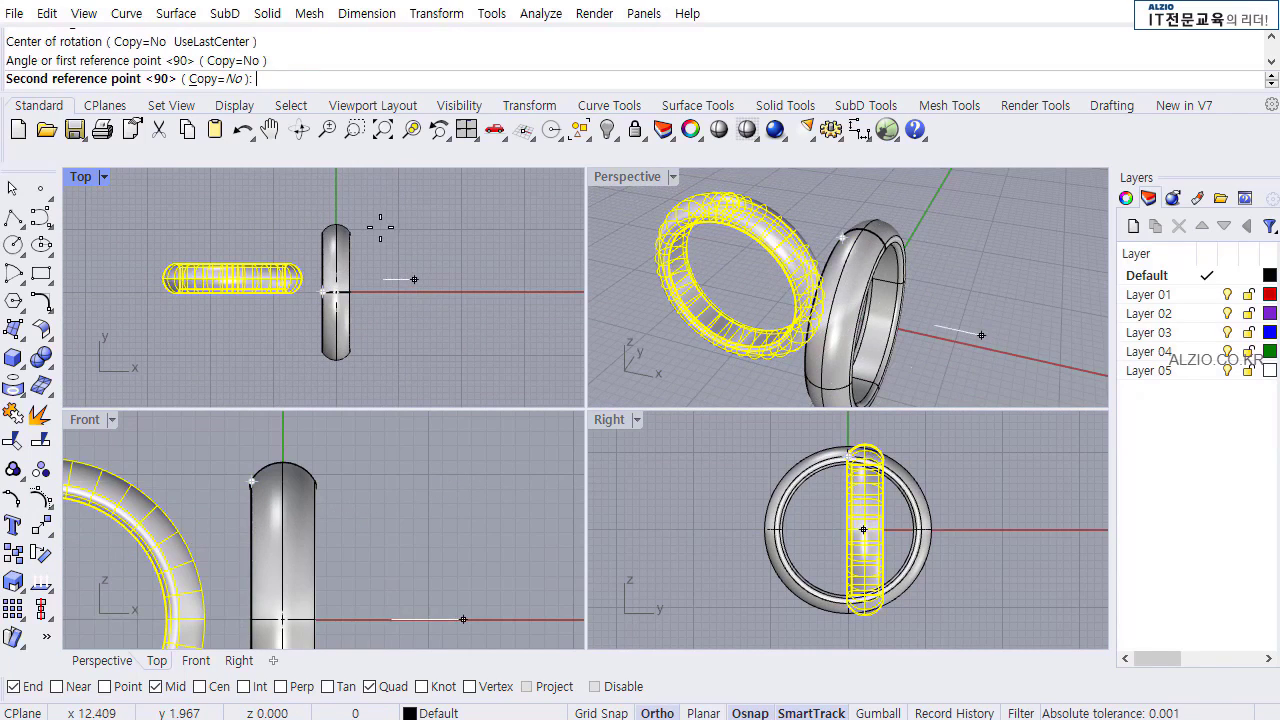
{"action": "left_click", "coordinate": [160, 186]}
{"action": "left_click_drag", "start_coordinate": [714, 282], "coordinate": [910, 318]}
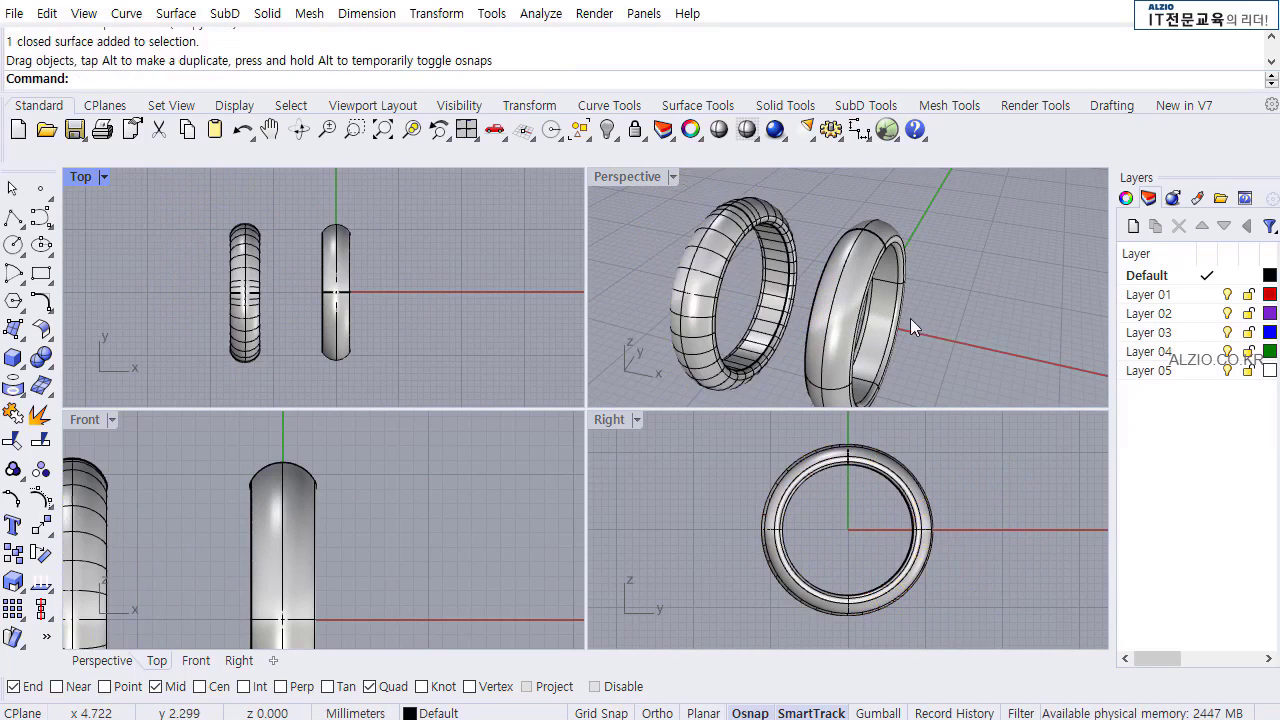
Examine the swept and revolved rings from several angles in the Perspective view, comparing their shape and surface lines.
{"action": "right_click_drag", "start_coordinate": [910, 318], "coordinate": [646, 286]}
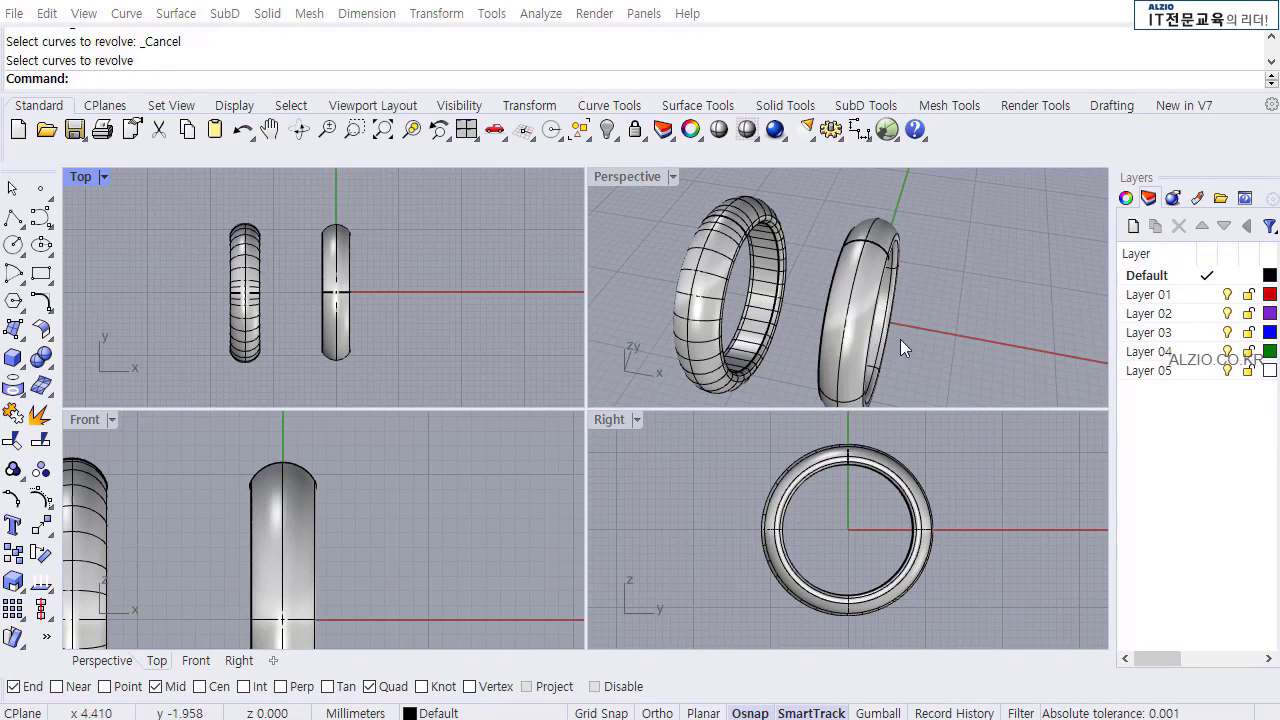
{"action": "right_click_drag", "start_coordinate": [862, 253], "coordinate": [813, 268]}
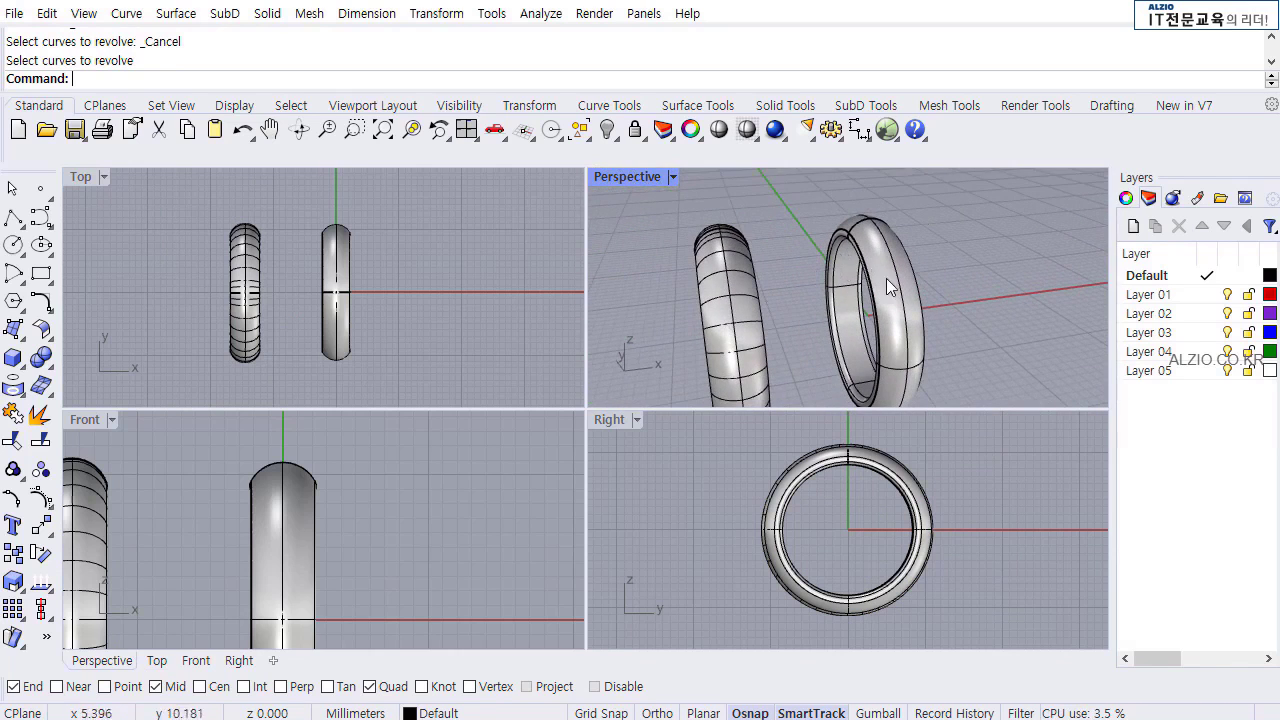
{"action": "scroll", "coordinate": [960, 336], "scroll_direction": "down", "scroll_amount": 5}
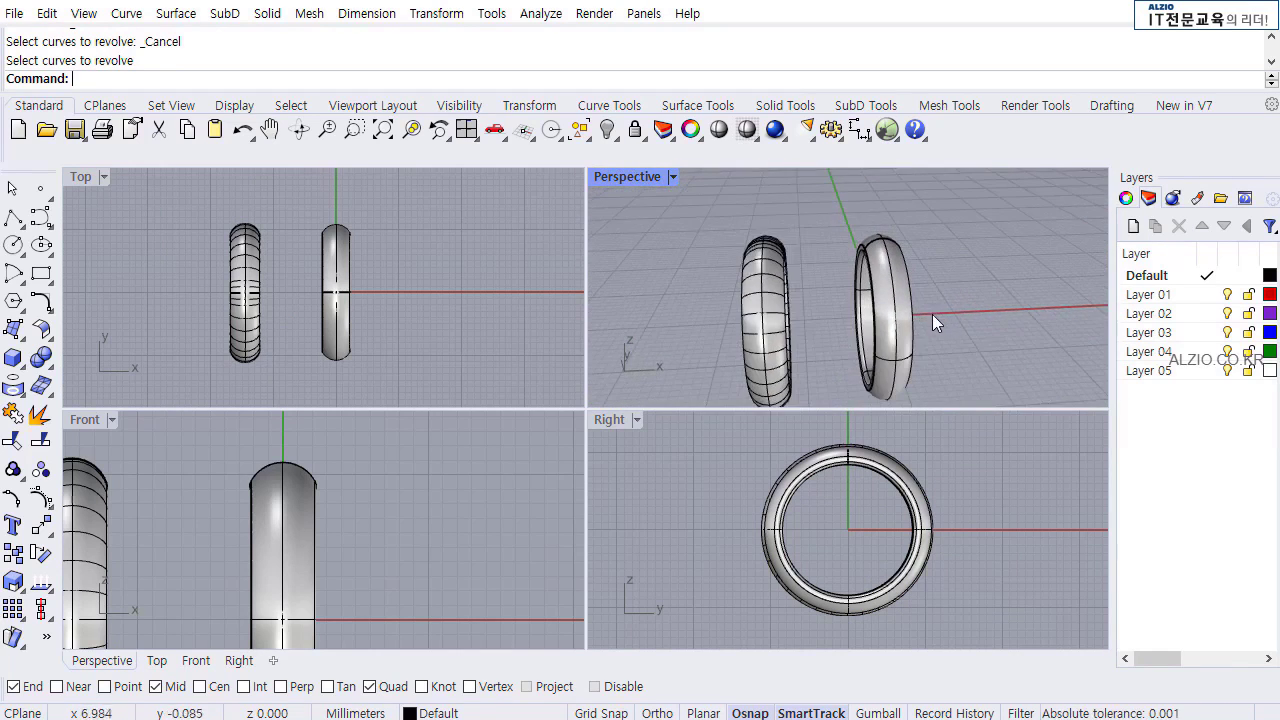
{"action": "scroll", "coordinate": [947, 320], "scroll_direction": "up", "scroll_amount": 5}
{"action": "right_click", "coordinate": [770, 278]}
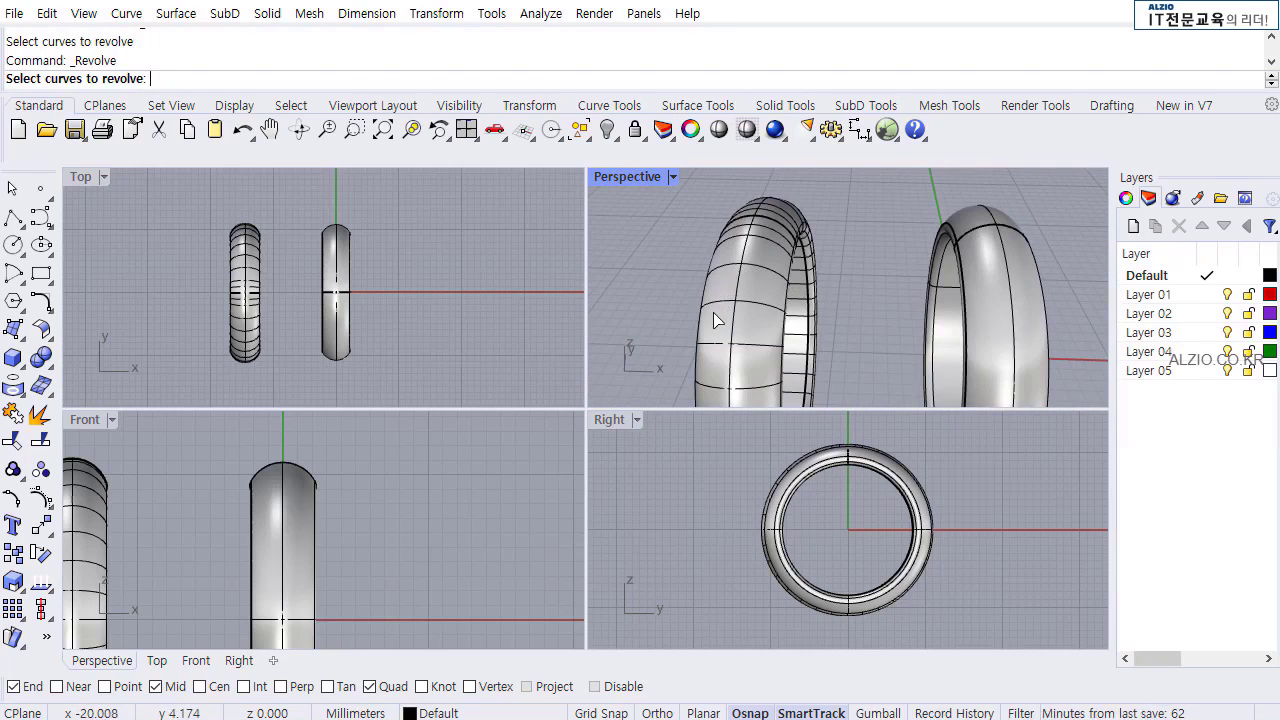
{"action": "mouse_move", "coordinate": [757, 297]}
{"action": "right_mouse_down"}
{"action": "mouse_move", "coordinate": [855, 357]}
{"action": "mouse_move", "coordinate": [771, 286]}
{"action": "mouse_move", "coordinate": [737, 286]}
{"action": "right_mouse_up"}
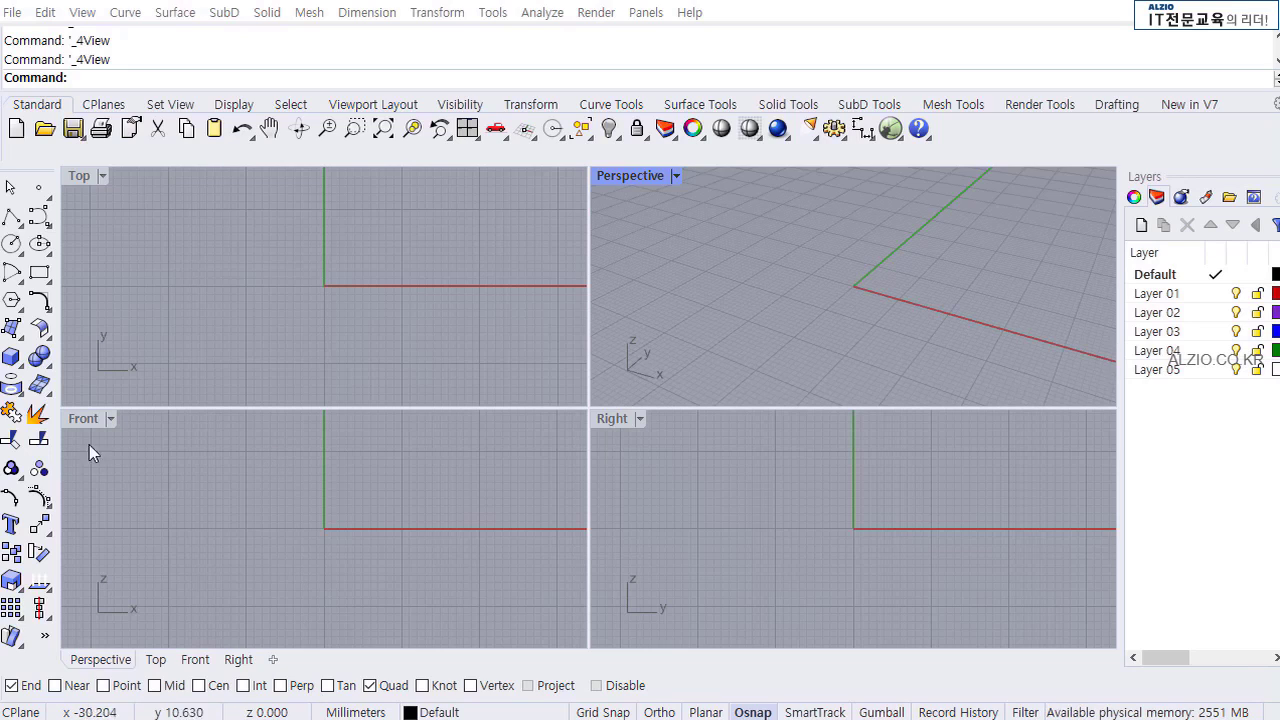
Draw a 17 mm diameter circle centred on the origin in the Front view.
{"action": "left_click", "coordinate": [84, 419]}
{"action": "left_click", "coordinate": [12, 243]}
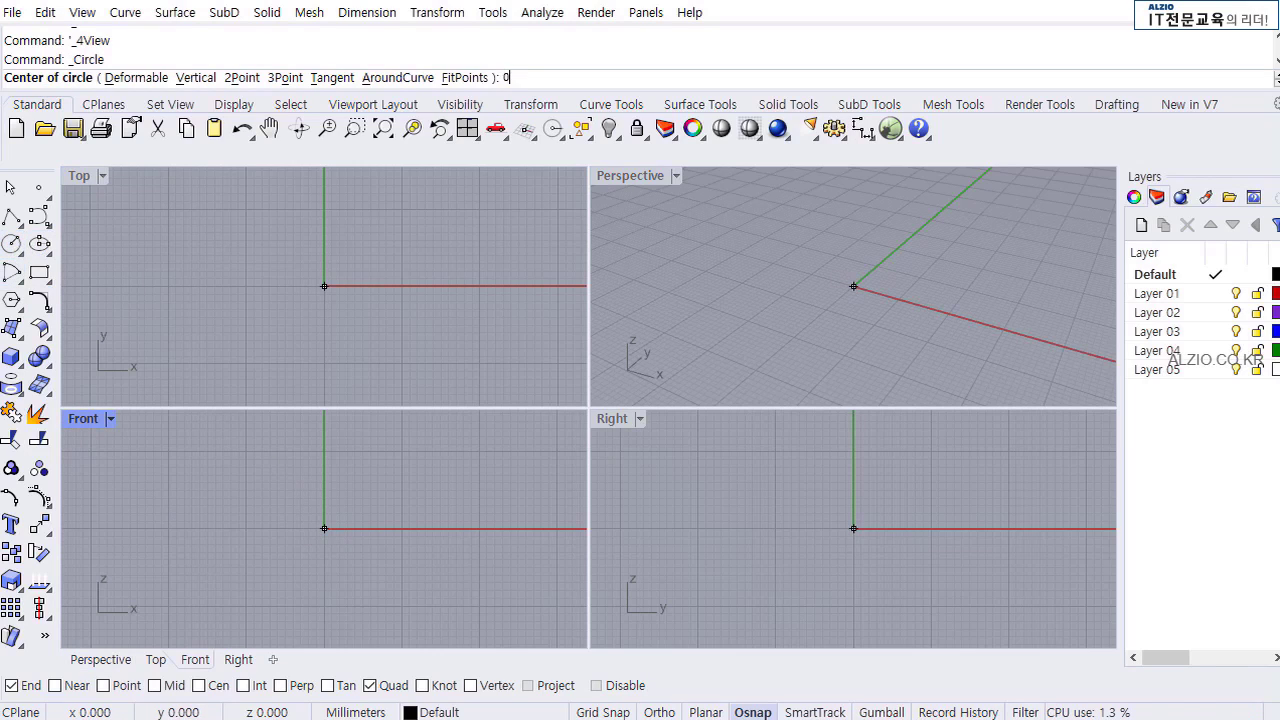
{"action": "type", "text": "0"}
{"action": "key", "text": "Return"}
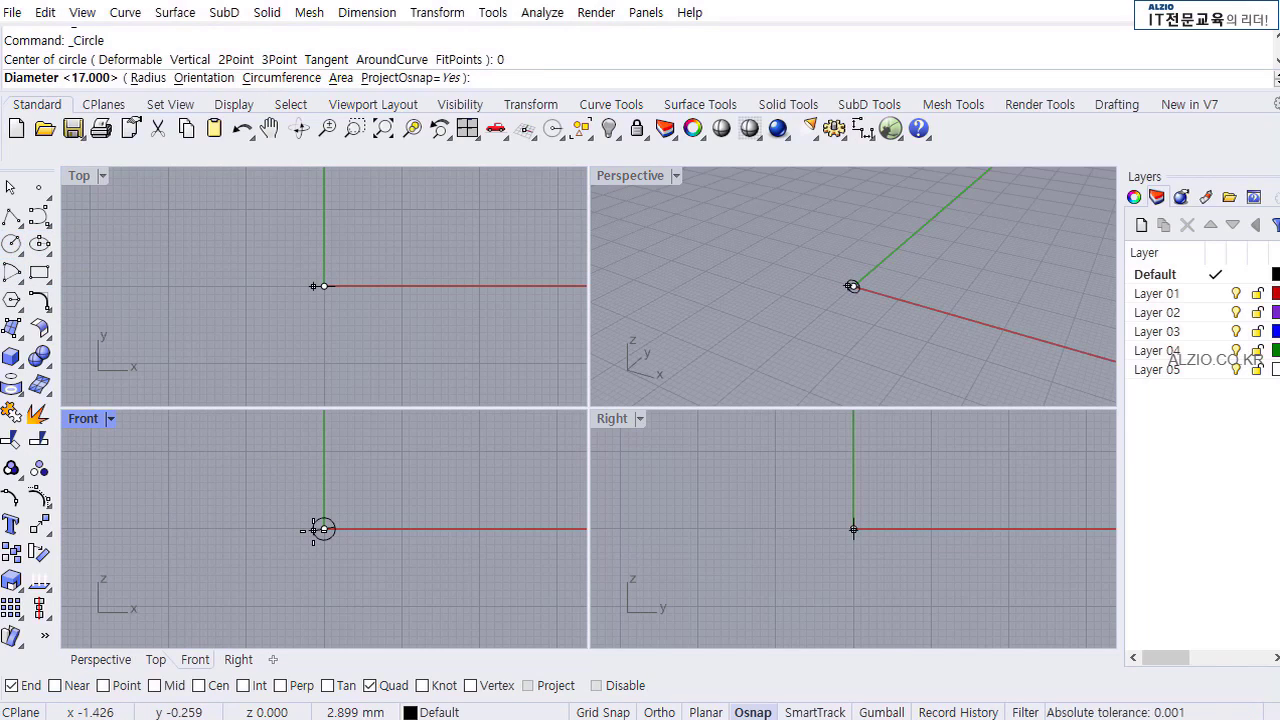
{"action": "key", "text": "Return"}
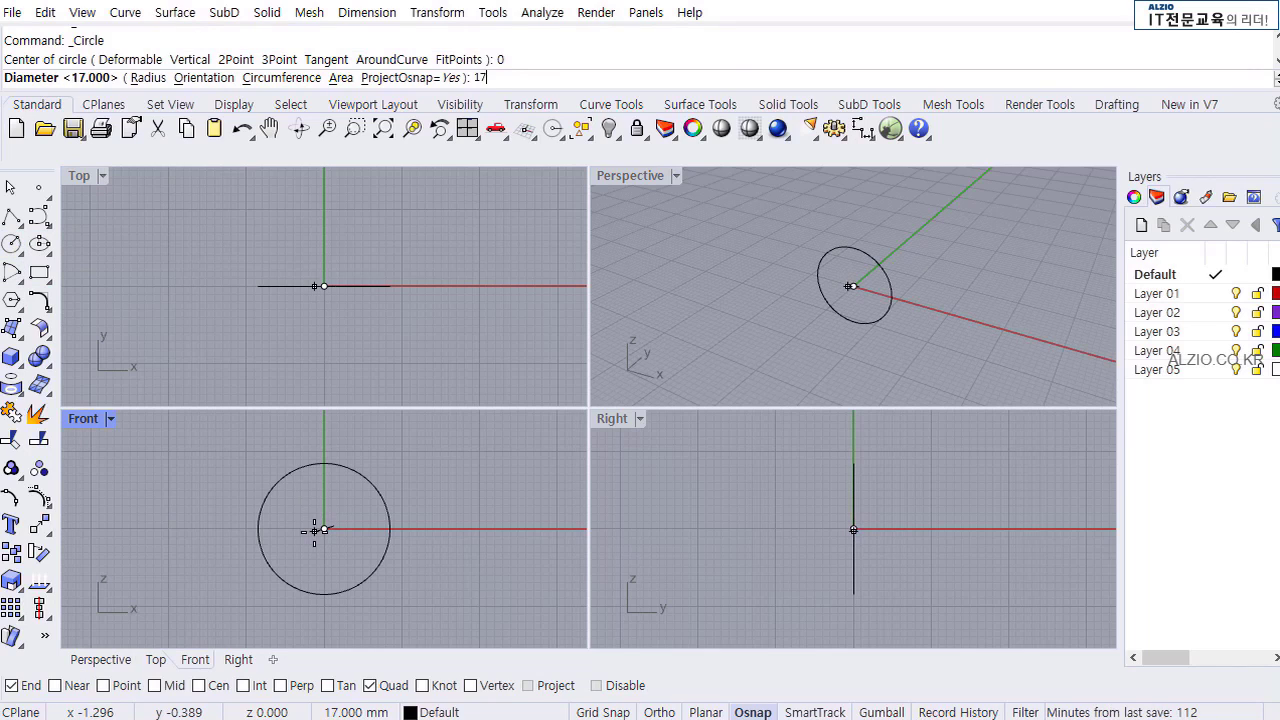
Copy the circle 1.5 mm along positive Y in the Right view, using its lower quadrant as base point.
{"action": "right_click_drag", "start_coordinate": [710, 522], "coordinate": [654, 510]}
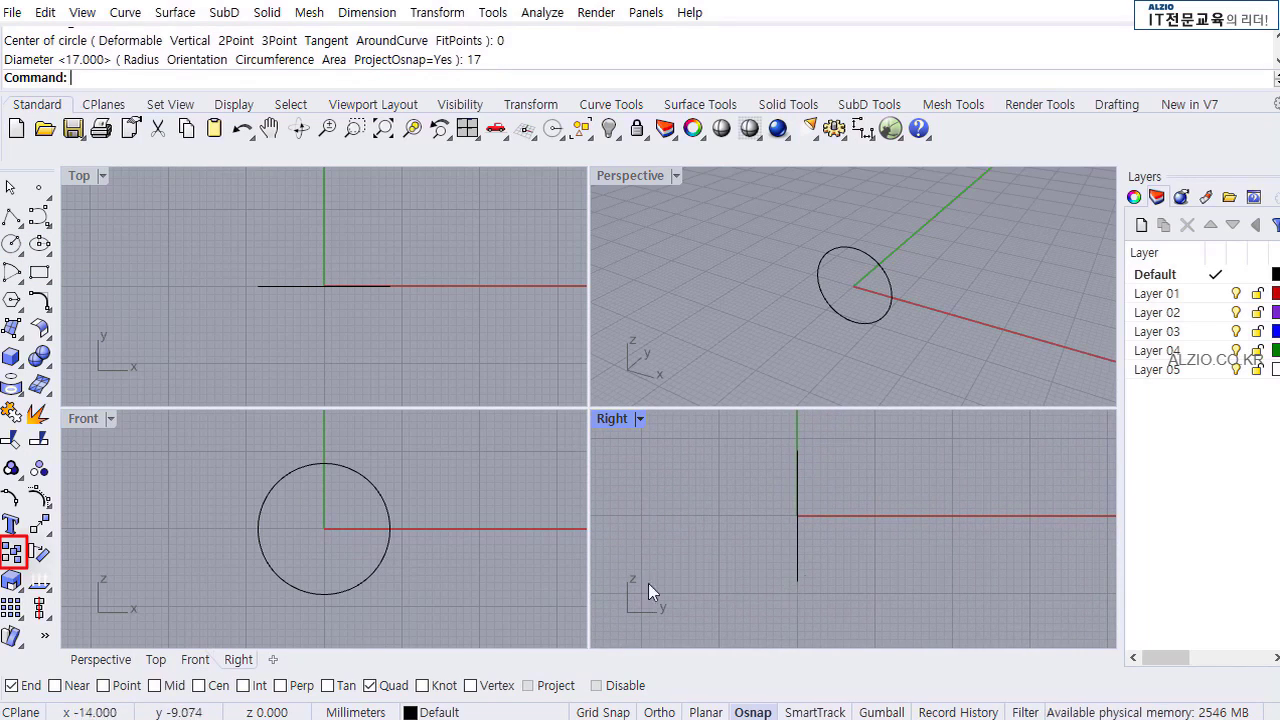
{"action": "left_click", "coordinate": [12, 552]}
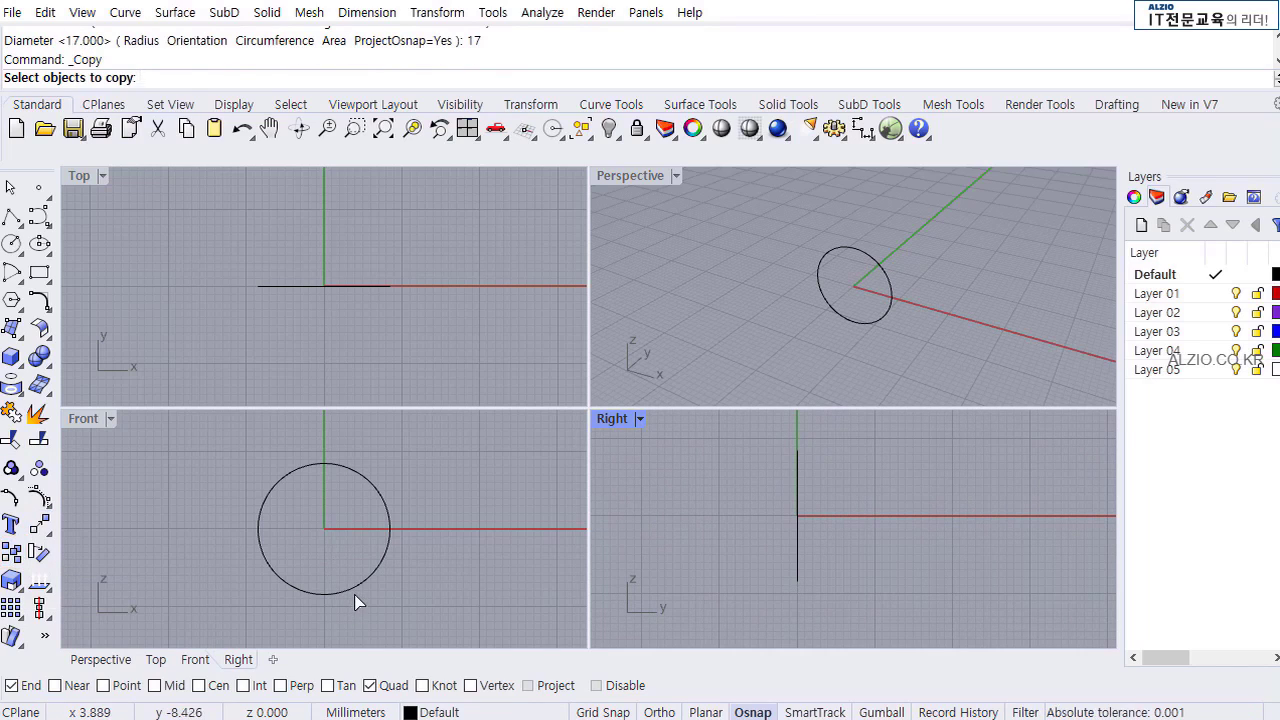
{"action": "left_click", "coordinate": [354, 590]}
{"action": "right_click", "coordinate": [766, 577]}
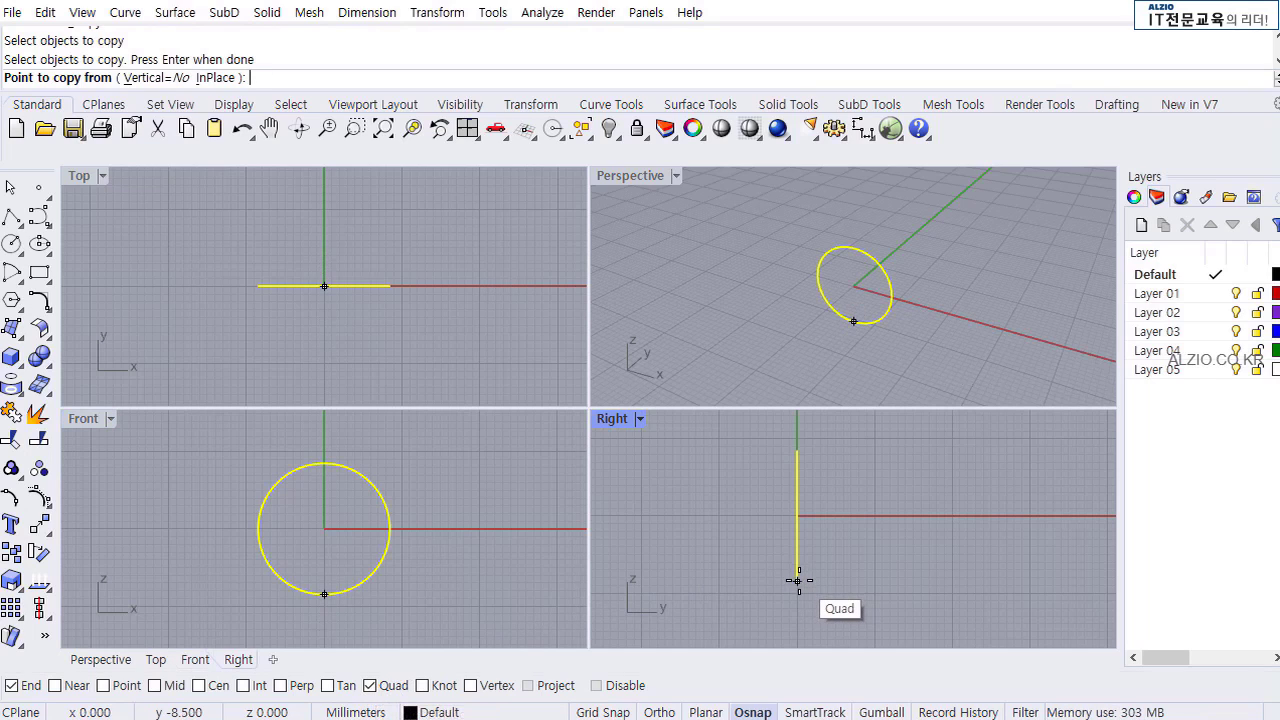
{"action": "left_click", "coordinate": [799, 581]}
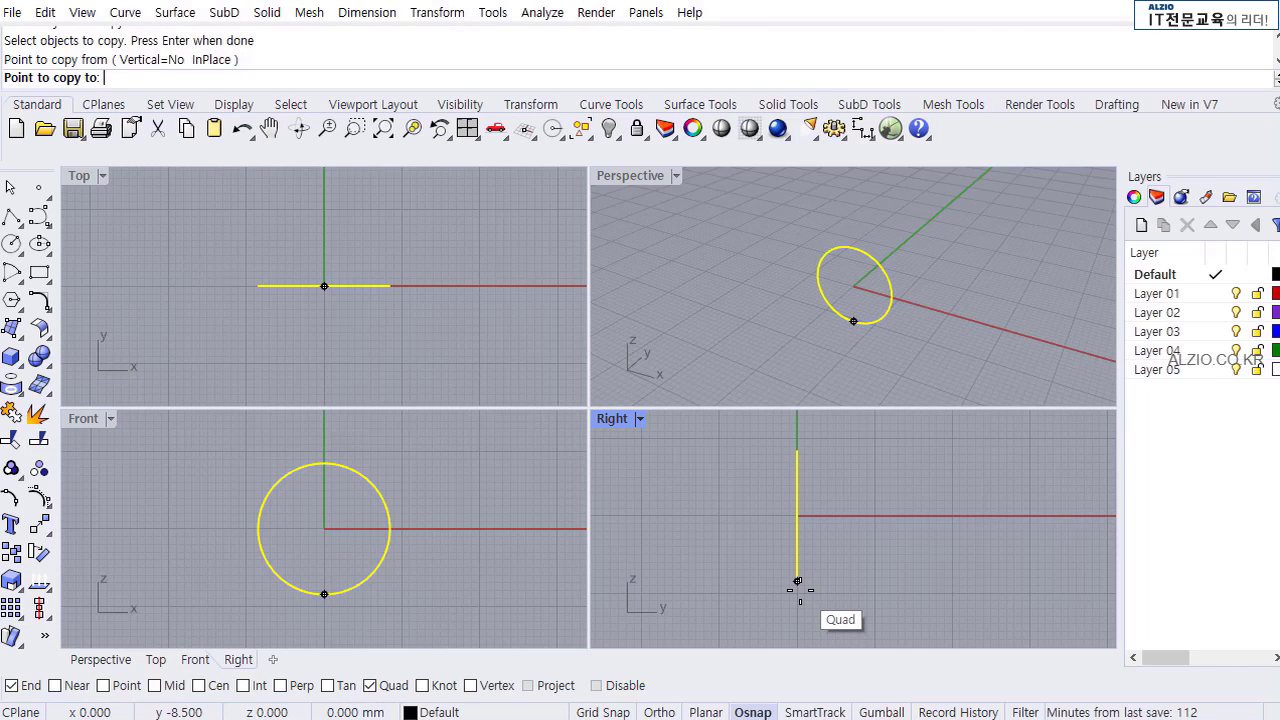
{"action": "type", "text": "1.5"}
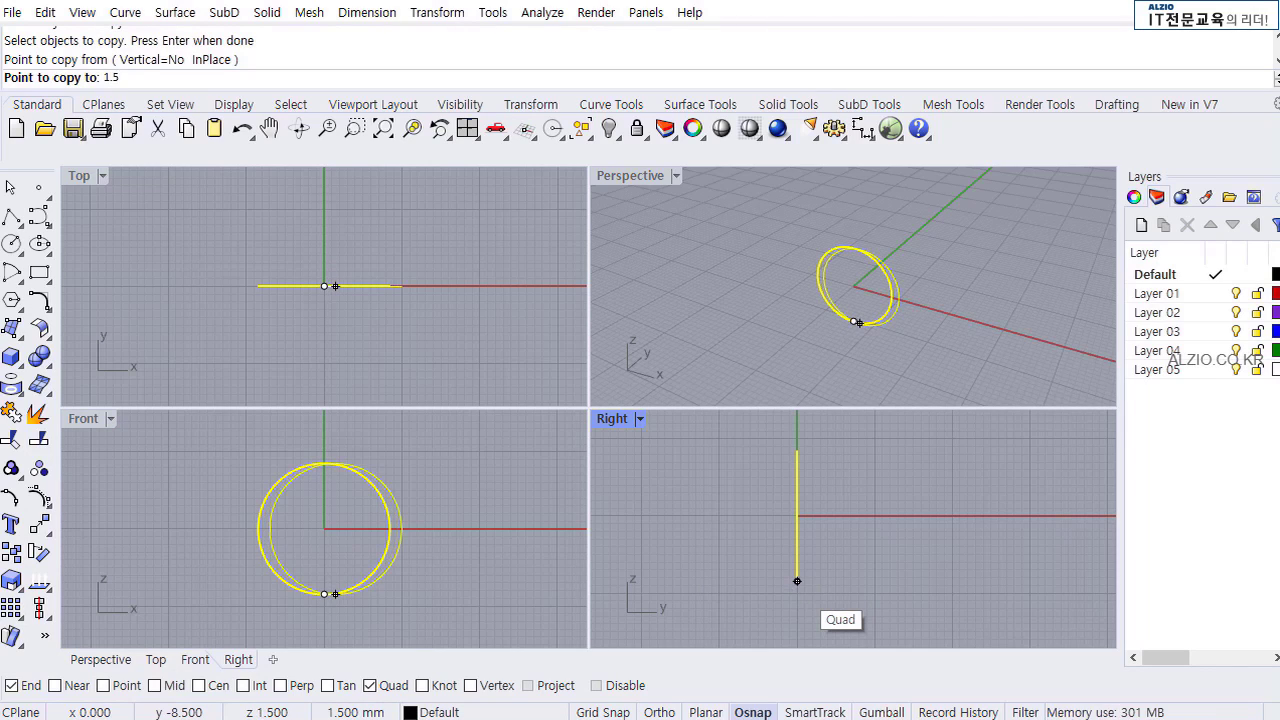
{"action": "key", "text": "Return"}
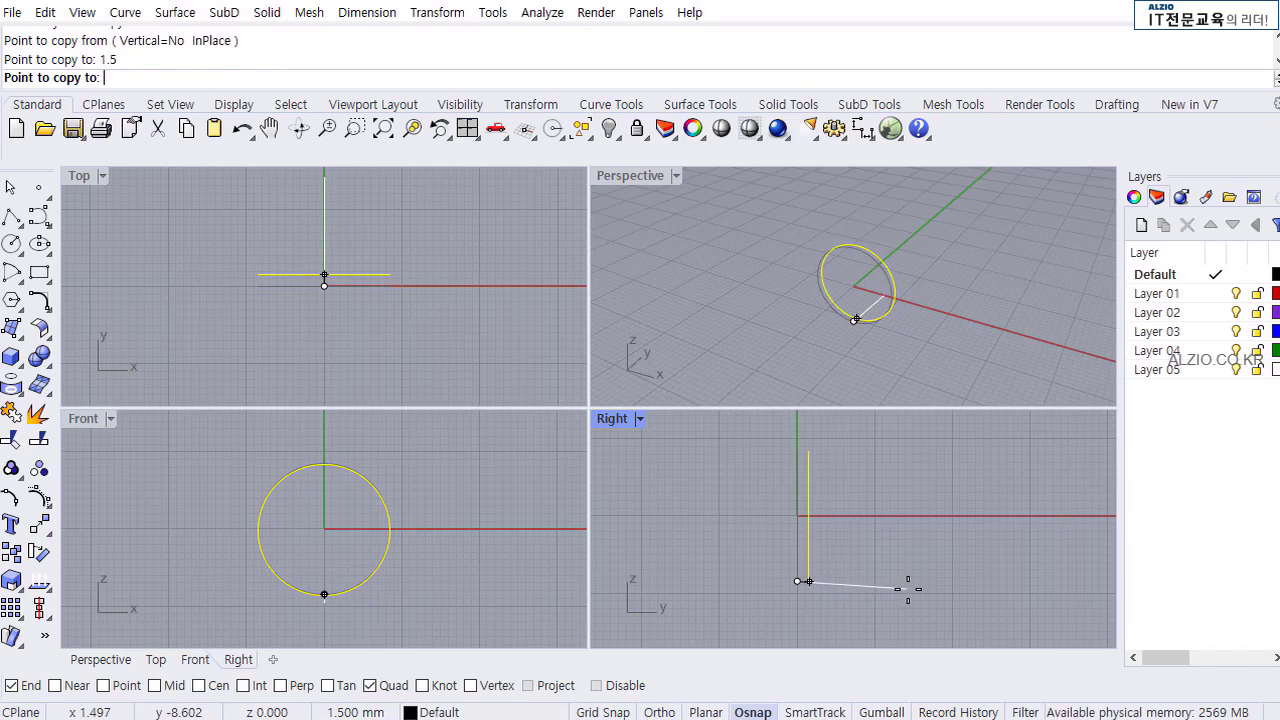
{"action": "key", "text": "F8"}
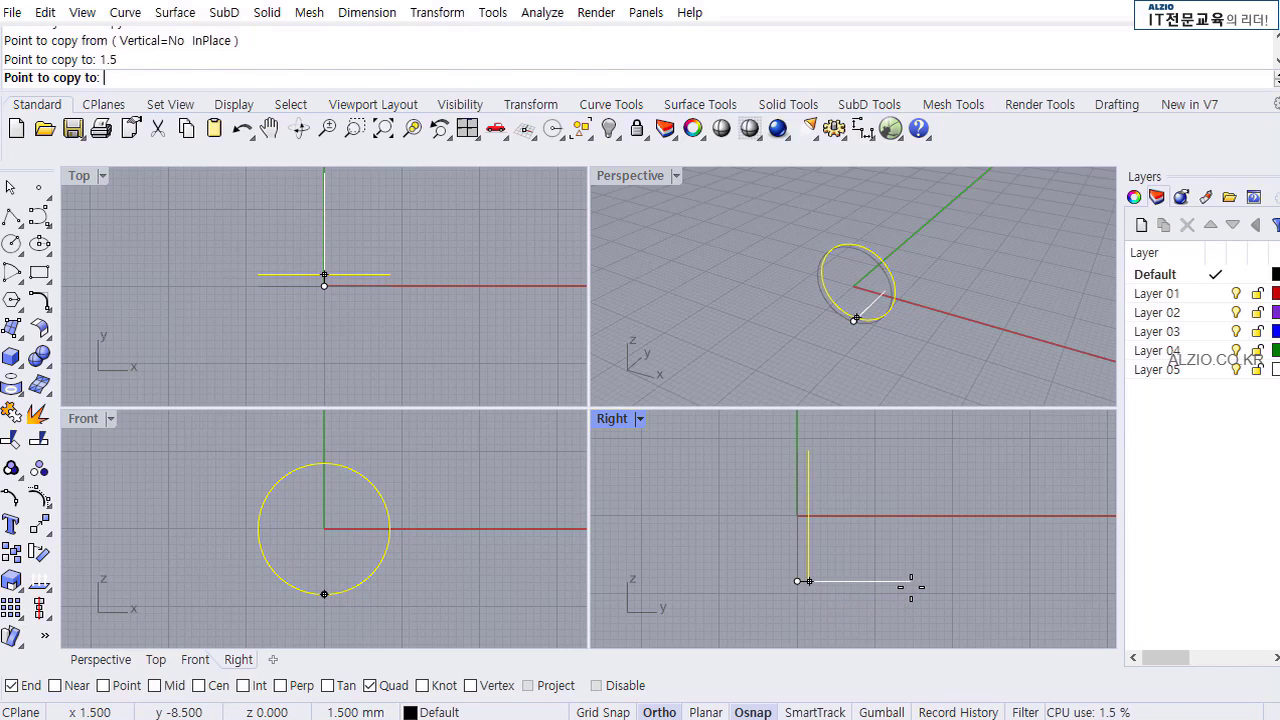
{"action": "left_click", "coordinate": [911, 587]}
{"action": "key", "text": "F8"}
{"action": "key", "text": "Return"}
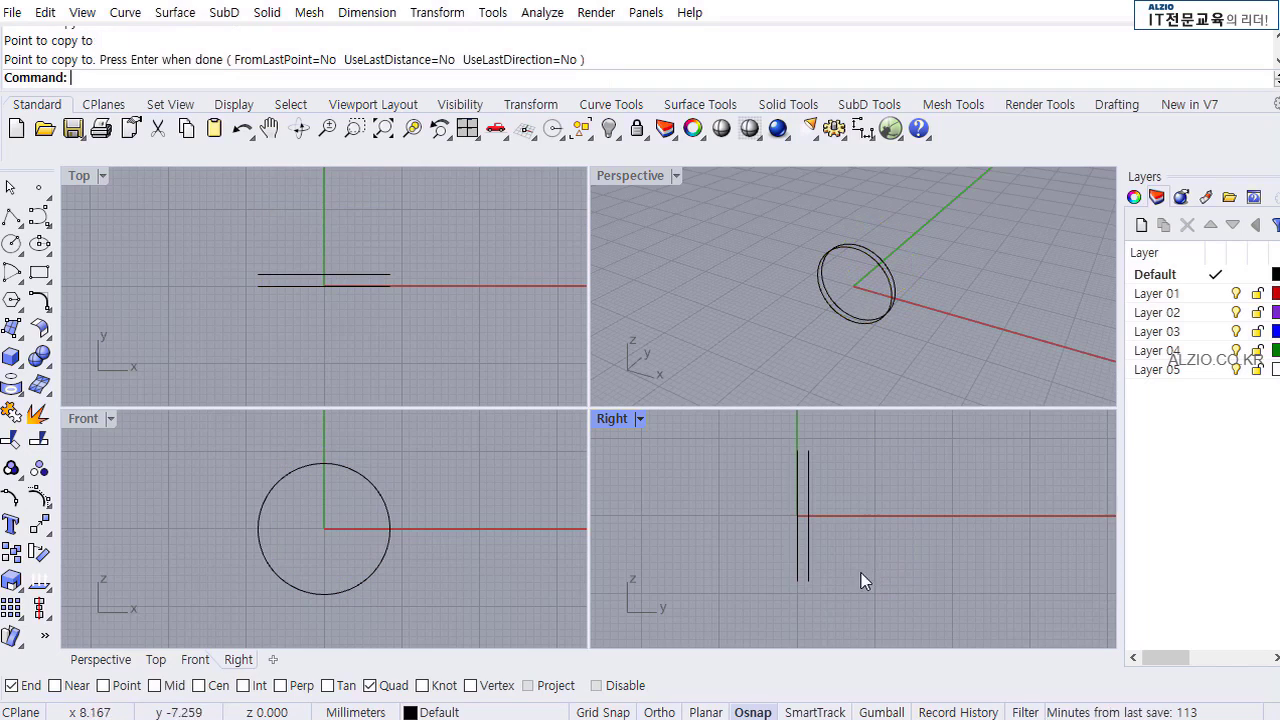
Rotate the copied circle -10° about its lower quadrant point in the Right view.
{"action": "scroll", "coordinate": [857, 580], "scroll_direction": "up", "scroll_amount": 2}
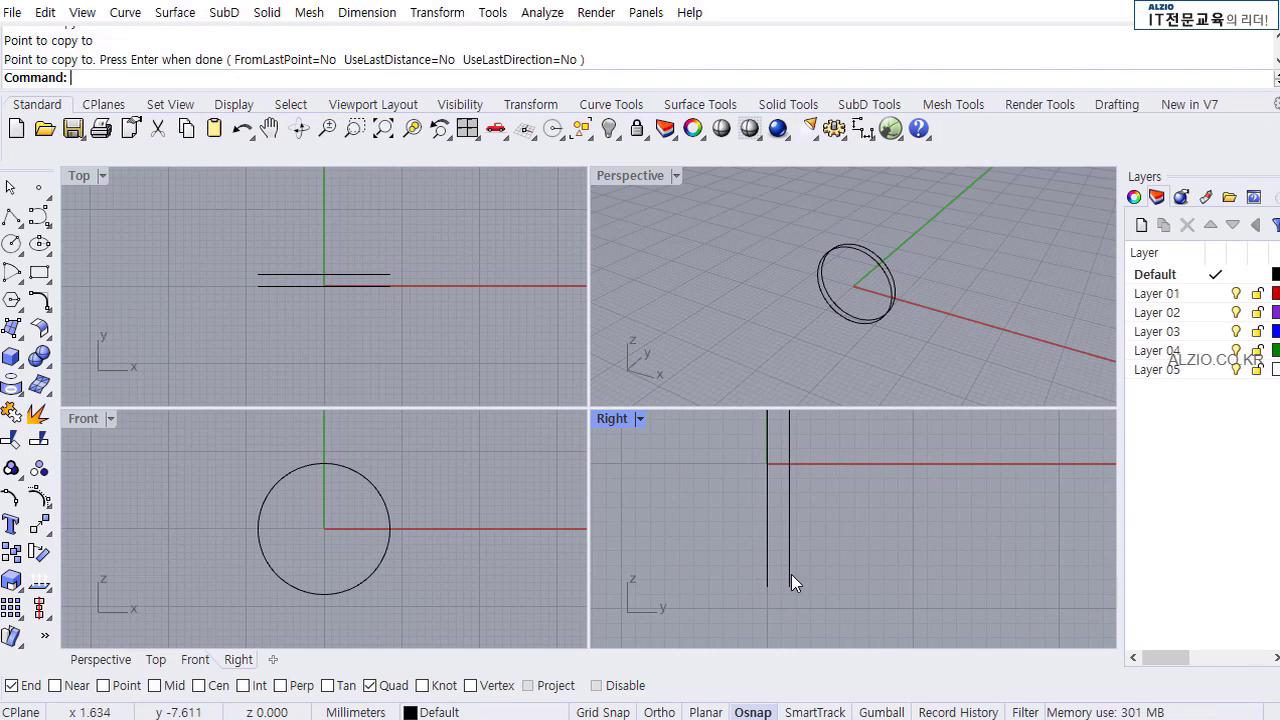
{"action": "left_click", "coordinate": [790, 574]}
{"action": "scroll", "coordinate": [803, 530], "scroll_direction": "down", "scroll_amount": 2}
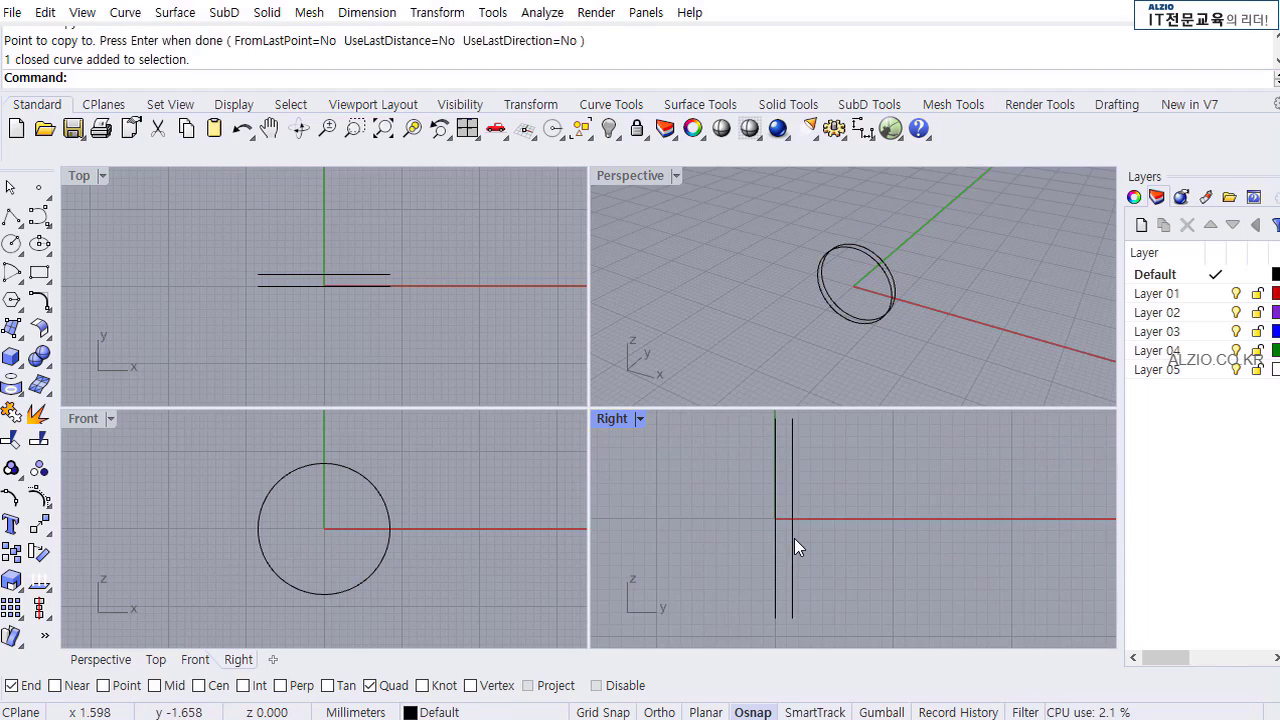
{"action": "left_click", "coordinate": [794, 538]}
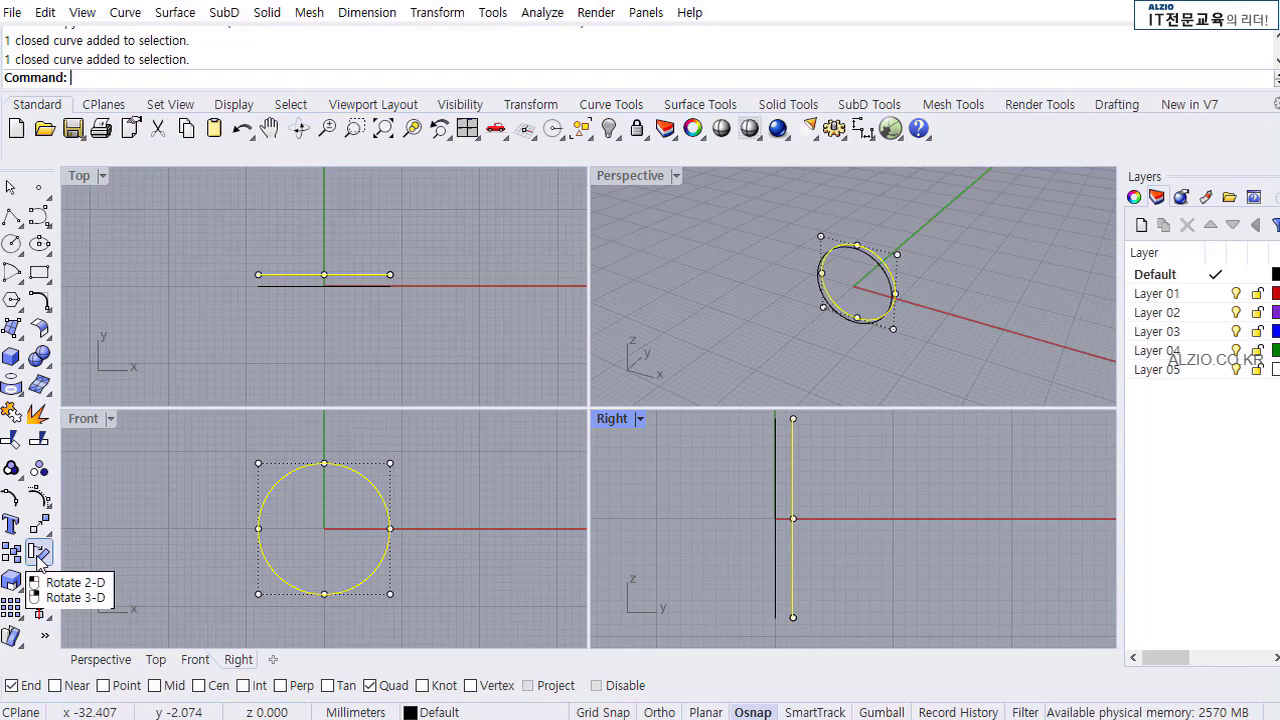
{"action": "left_click", "coordinate": [38, 556]}
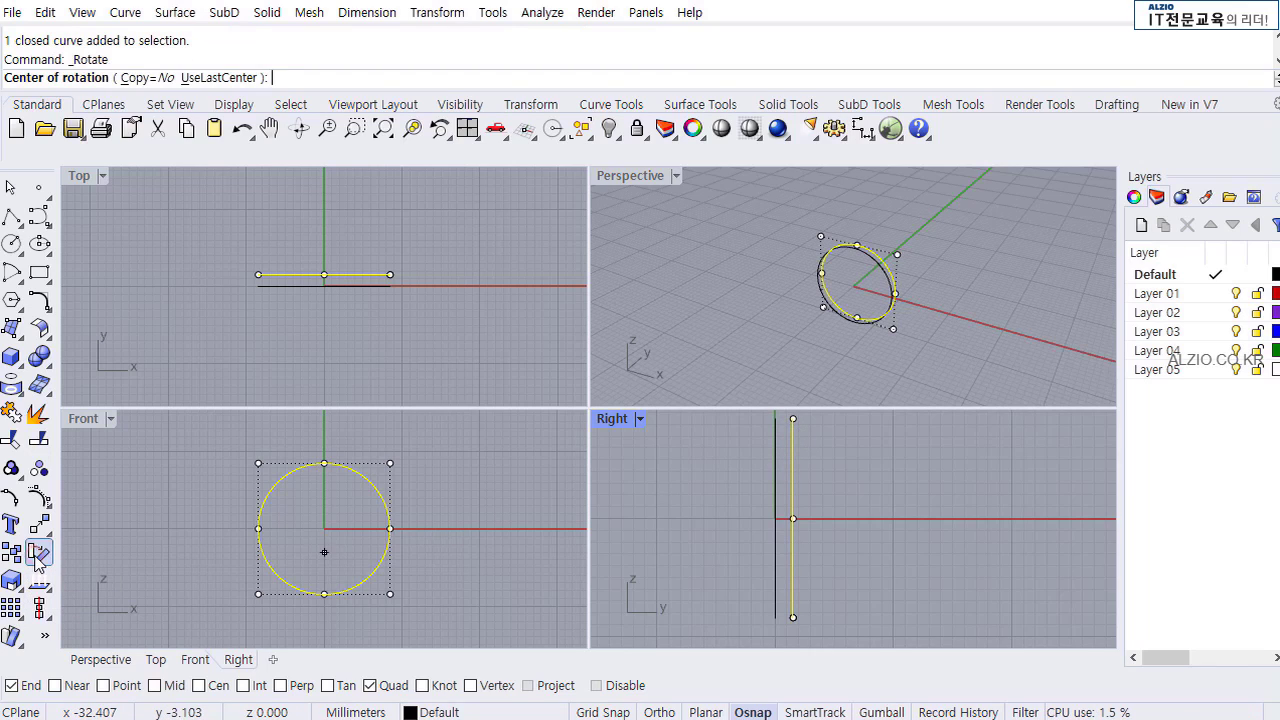
{"action": "left_click", "coordinate": [795, 617]}
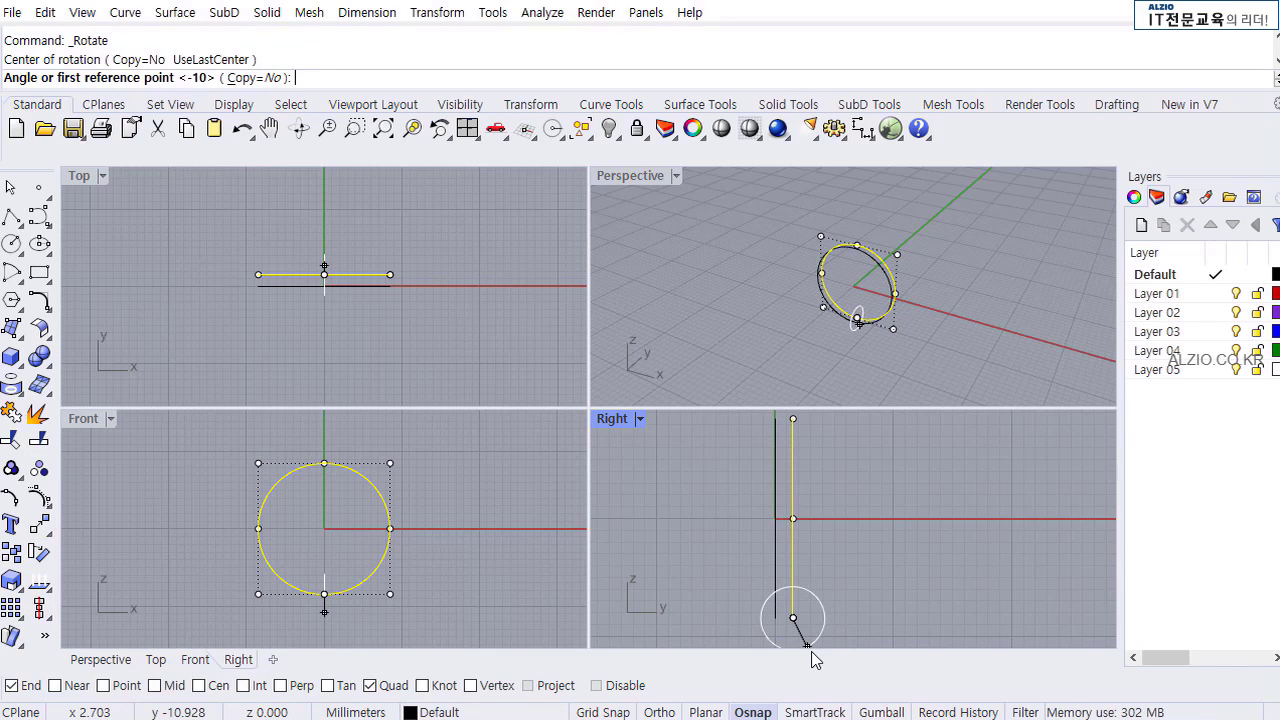
{"action": "type", "text": "-10"}
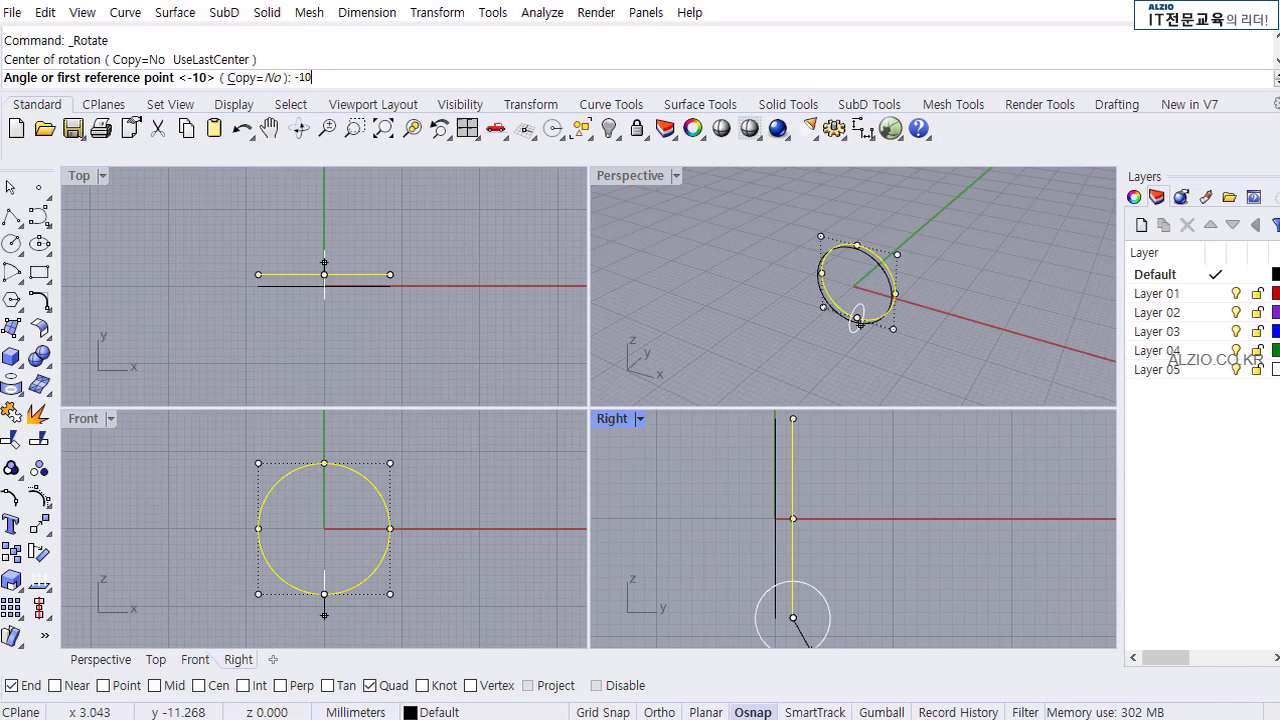
{"action": "key", "text": "Return"}
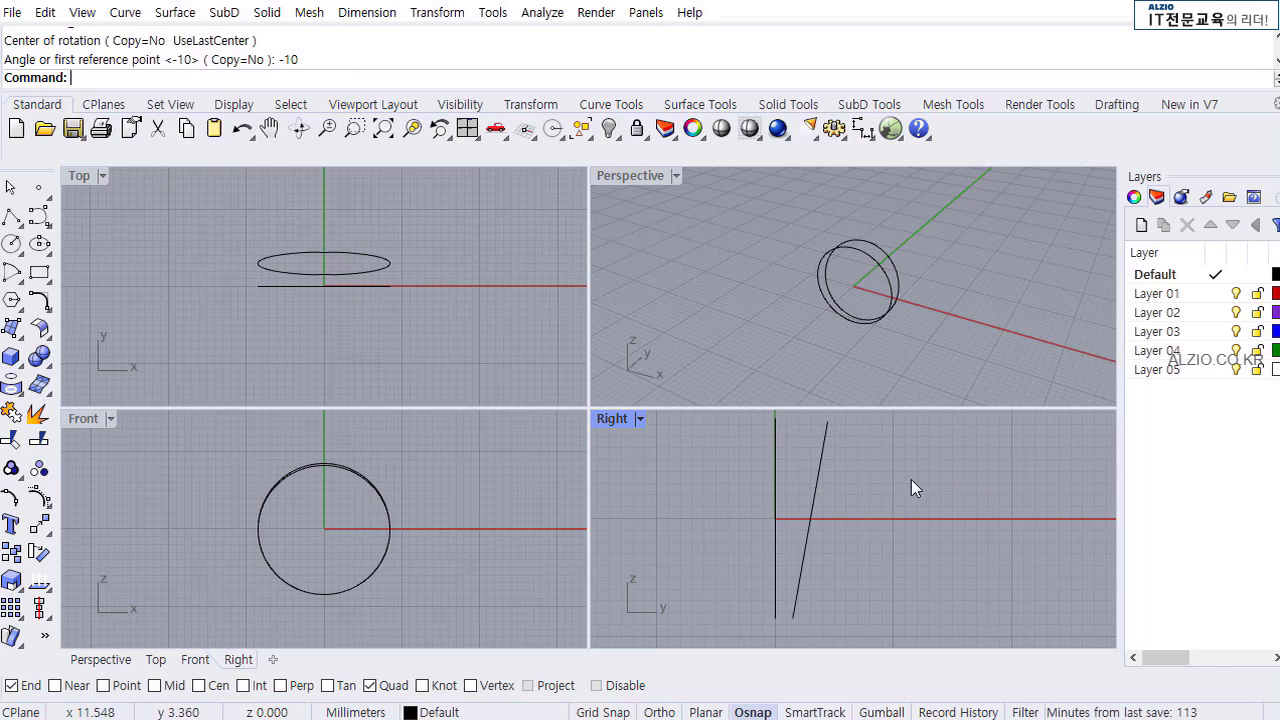
Mirror a copy of the tilted circle across a vertical plane through the upright circle's lower quadrant in the Right view.
{"action": "key", "text": "Up"}
{"action": "left_click", "coordinate": [818, 485]}
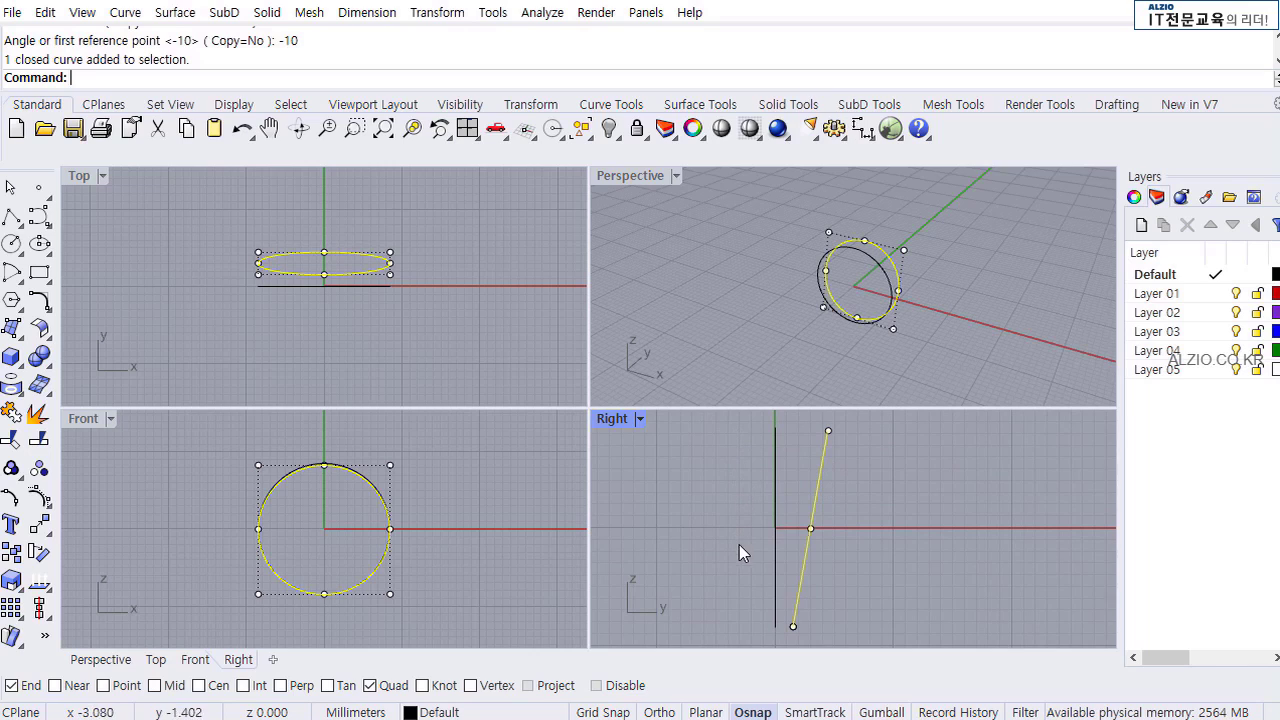
{"action": "mouse_move", "coordinate": [749, 568]}
{"action": "right_mouse_down"}
{"action": "mouse_move", "coordinate": [746, 551]}
{"action": "mouse_move", "coordinate": [753, 570]}
{"action": "right_mouse_up"}
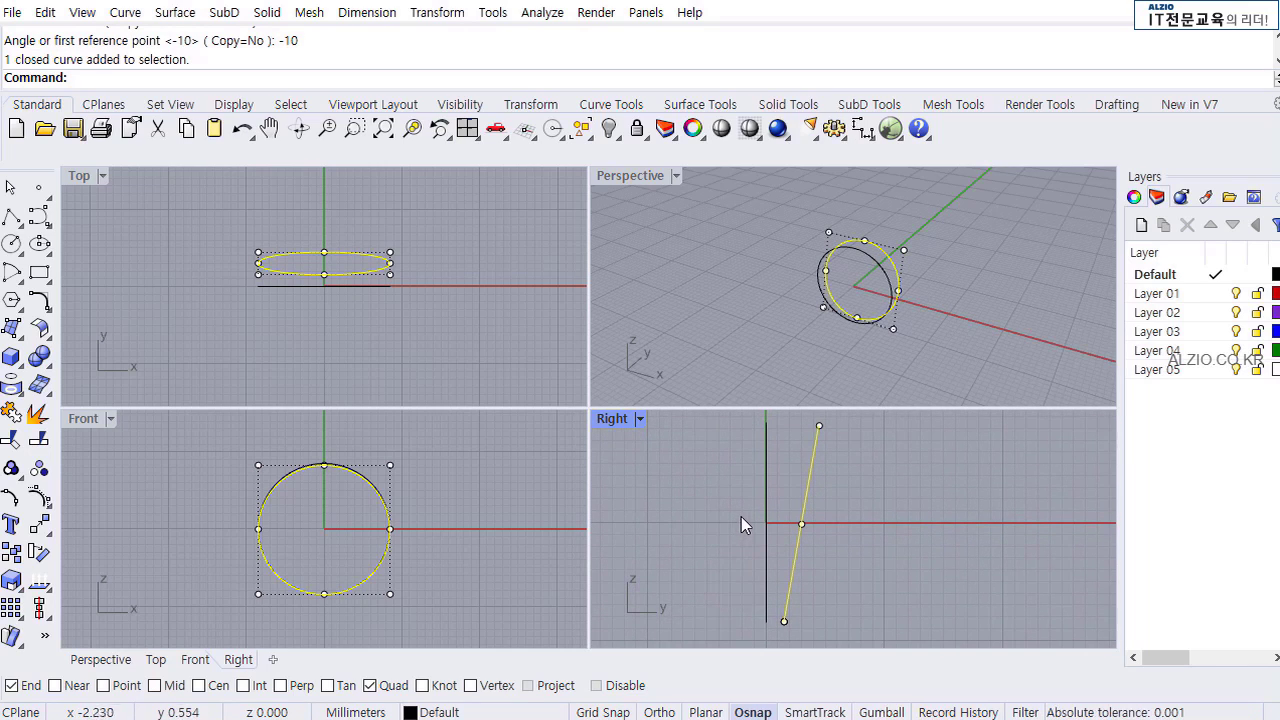
{"action": "key", "text": "Escape"}
{"action": "left_click", "coordinate": [42, 526]}
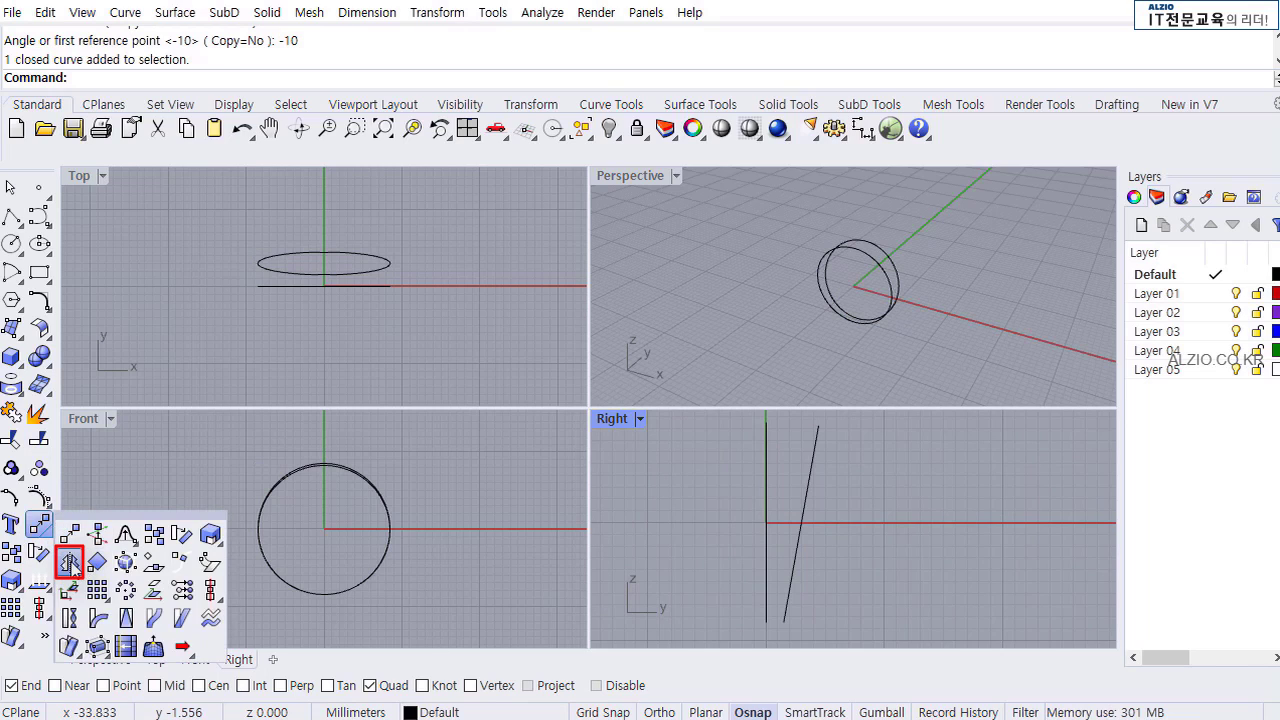
{"action": "left_click", "coordinate": [69, 562]}
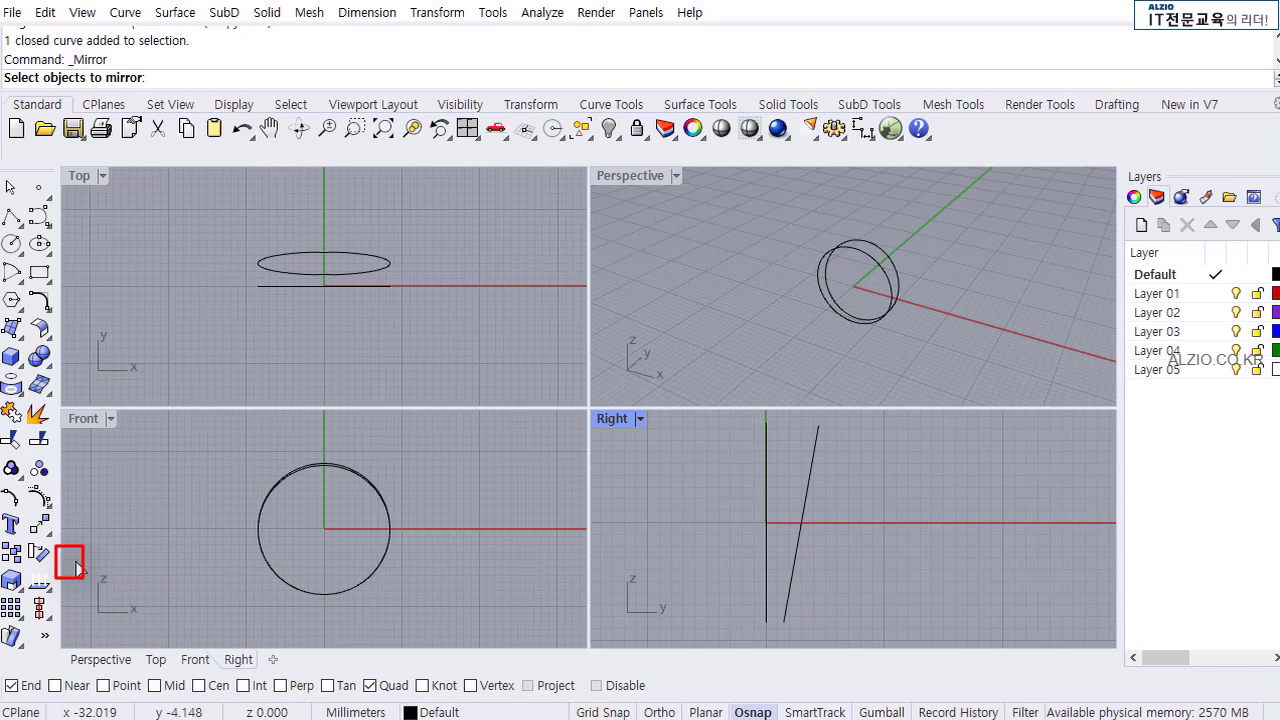
{"action": "left_click", "coordinate": [797, 531]}
{"action": "key", "text": "Return"}
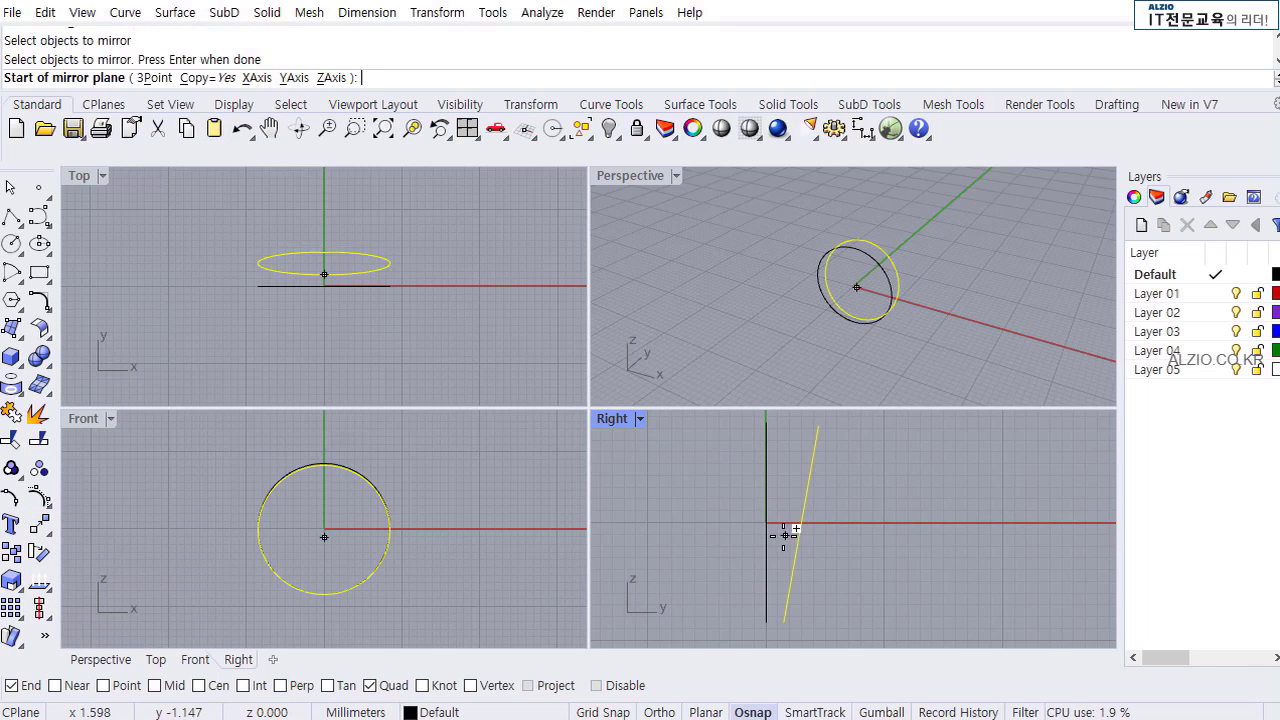
{"action": "left_click", "coordinate": [766, 628]}
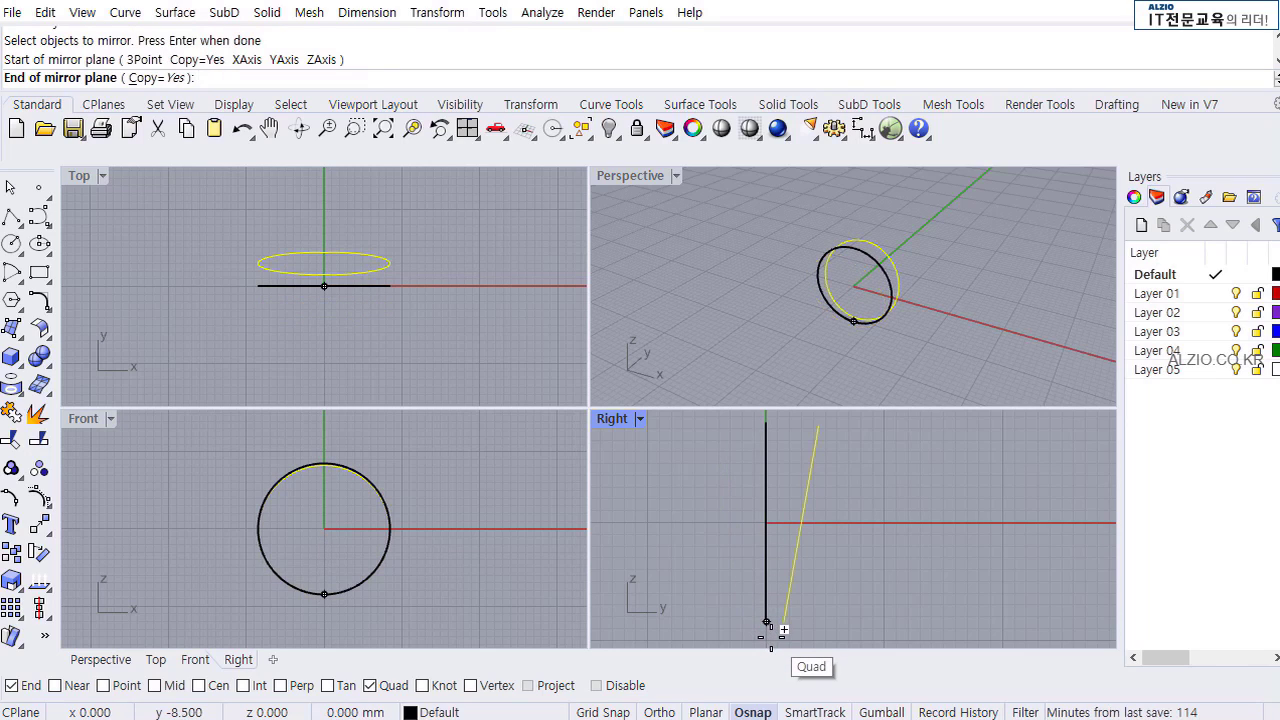
{"action": "key", "text": "F8"}
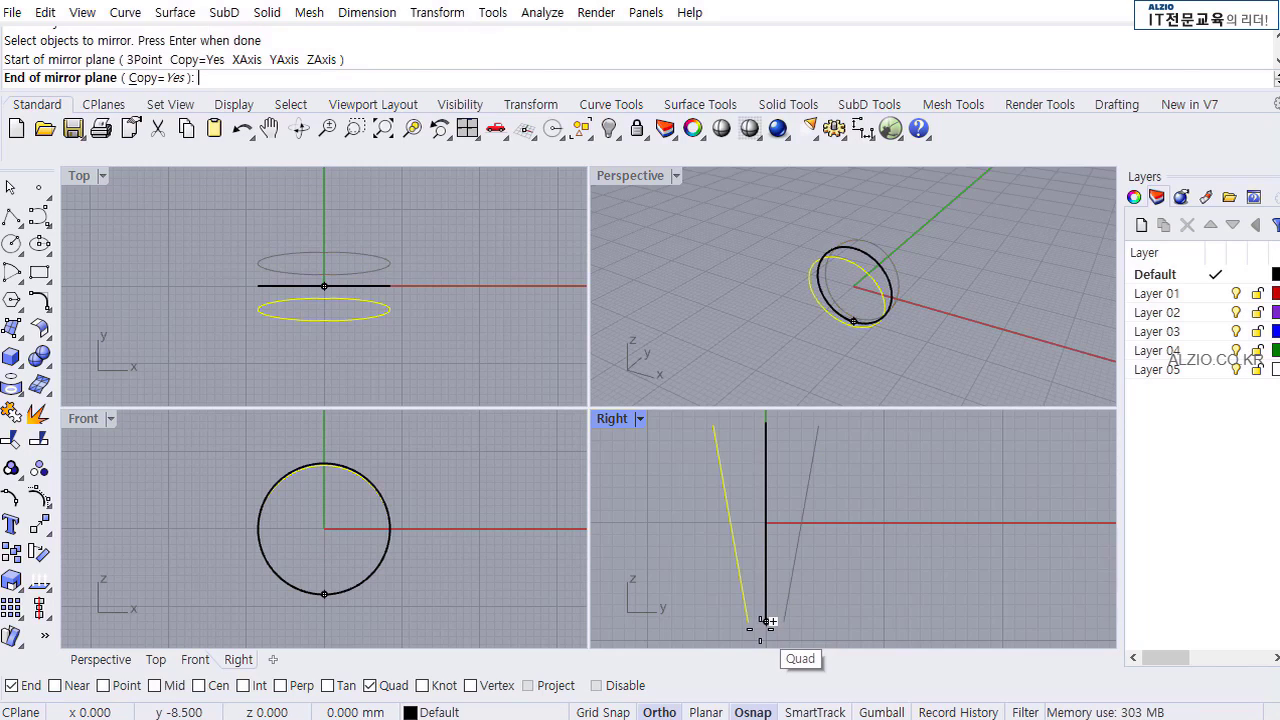
{"action": "left_click", "coordinate": [768, 621], "text": "shift"}
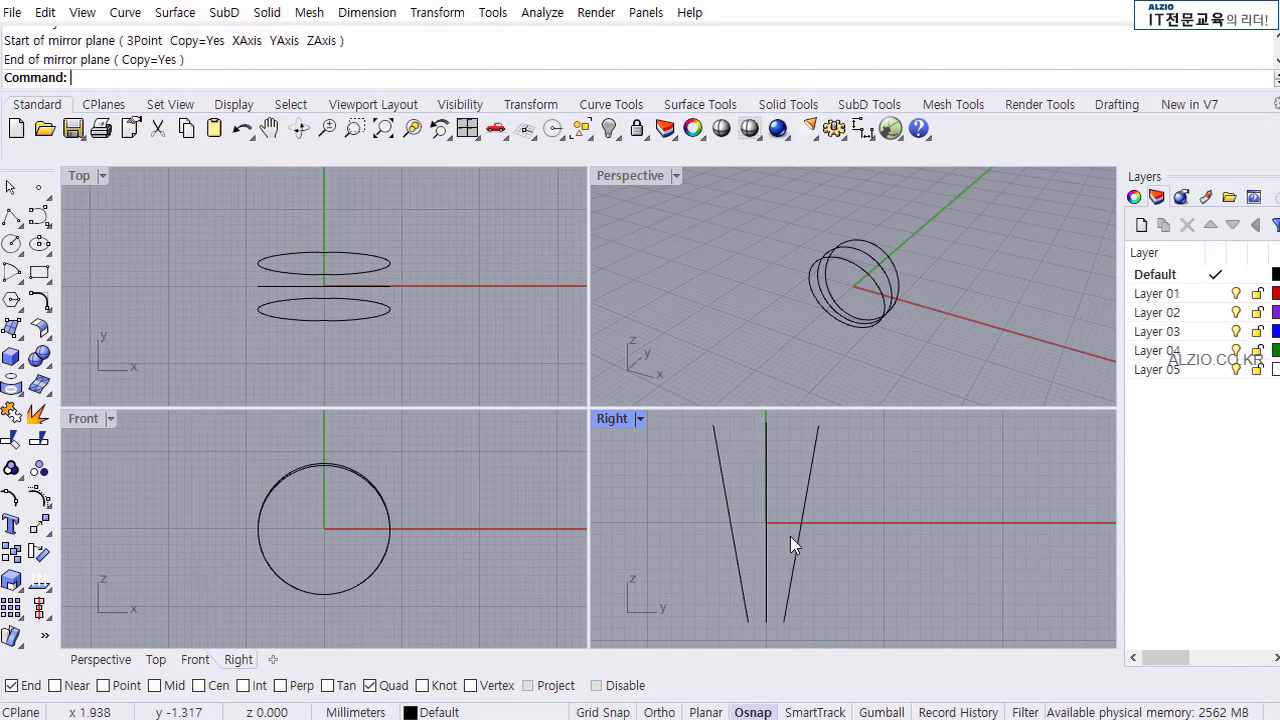
Draw an arc between the upper quadrants of the two tilted circles, with a vertical start direction, in the Right view.
{"action": "scroll", "coordinate": [790, 536], "scroll_direction": "up", "scroll_amount": 2}
{"action": "scroll", "coordinate": [804, 543], "scroll_direction": "down", "scroll_amount": 2}
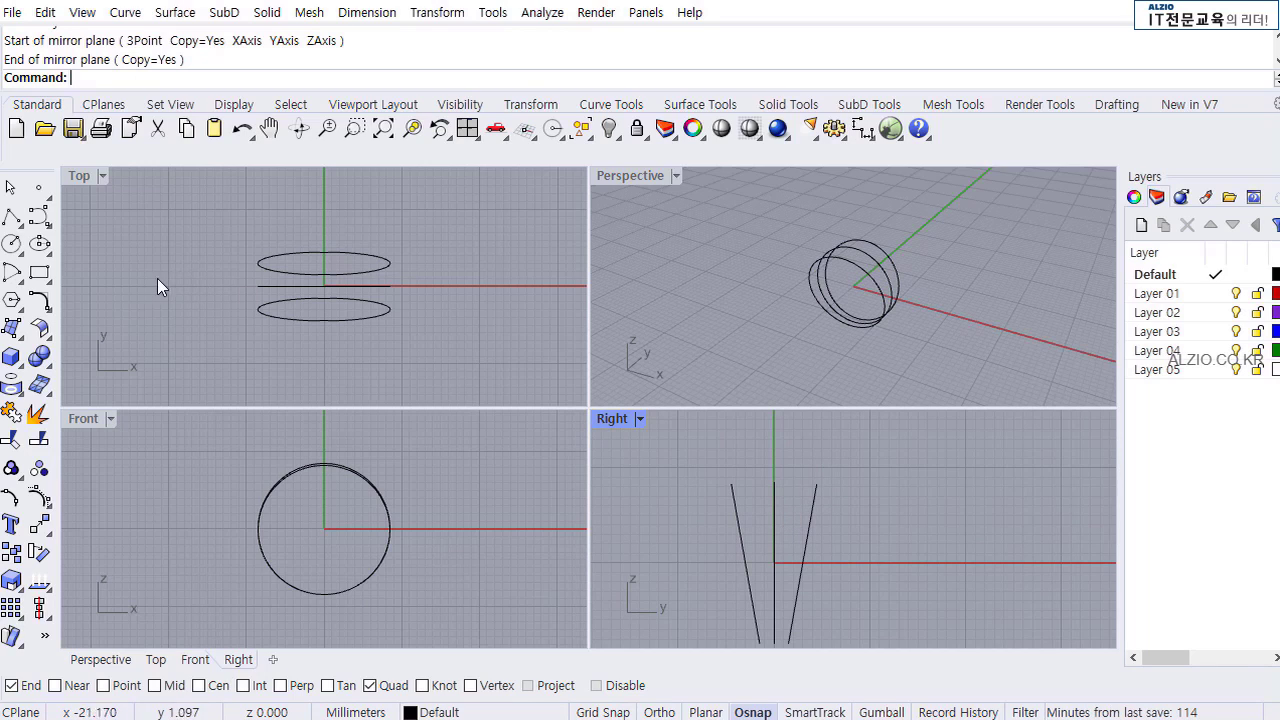
{"action": "left_click", "coordinate": [16, 283]}
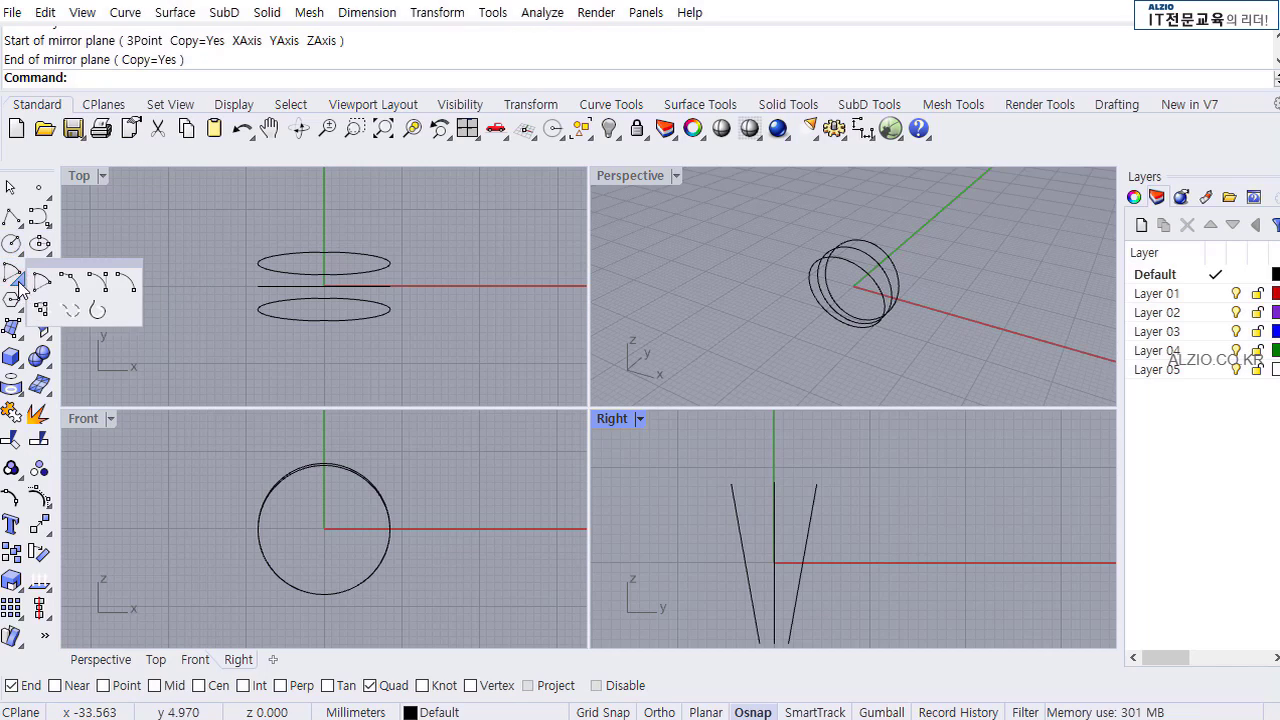
{"action": "left_click", "coordinate": [98, 284]}
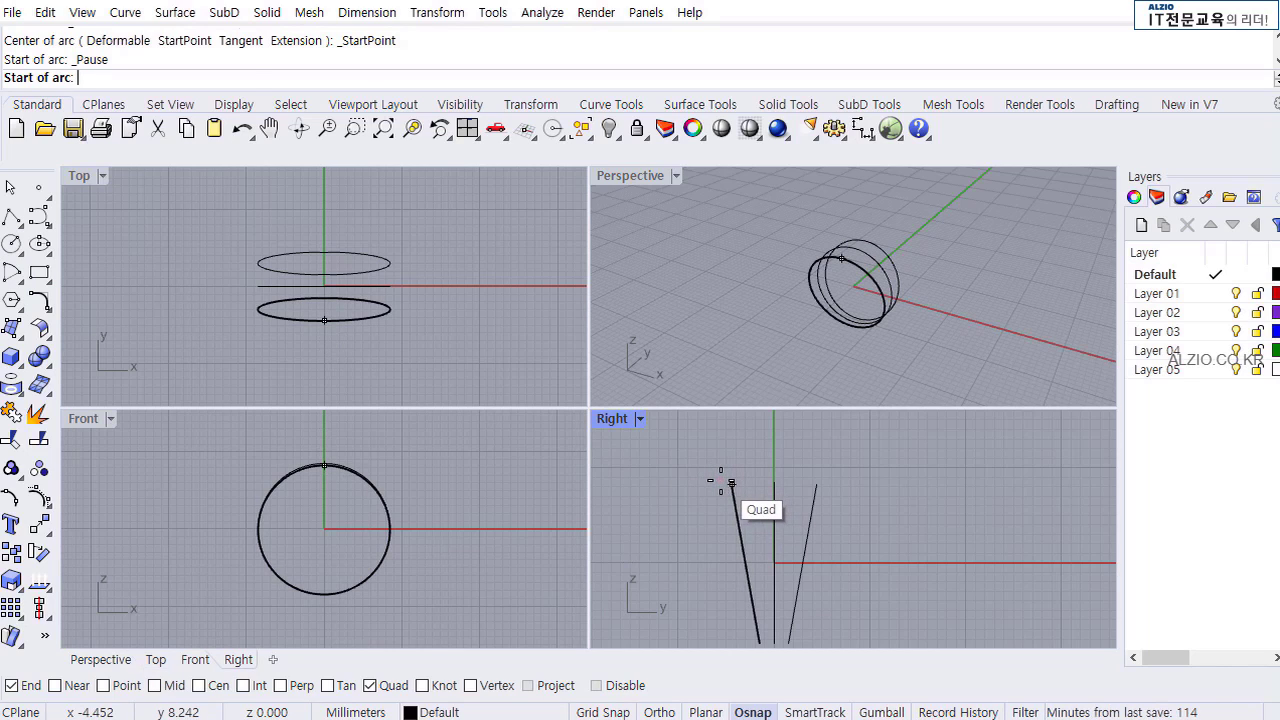
{"action": "left_click", "coordinate": [732, 484]}
{"action": "left_click", "coordinate": [816, 484]}
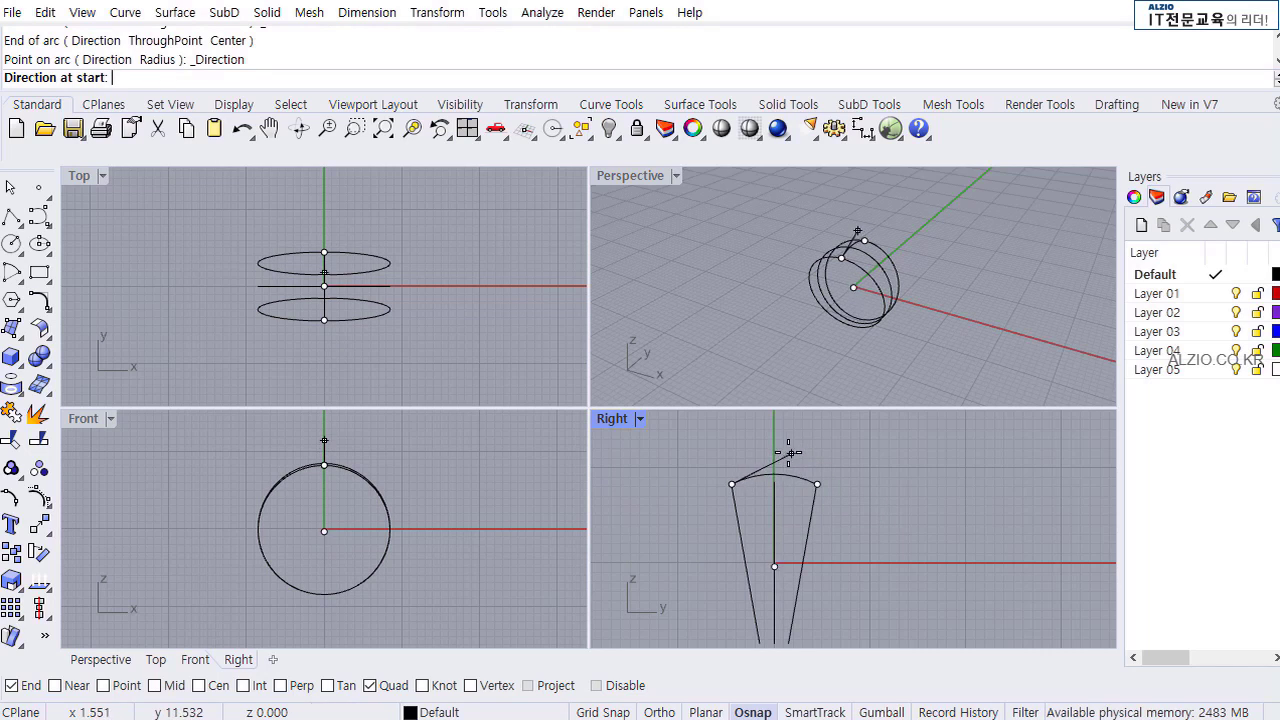
{"action": "key", "text": "F8"}
{"action": "left_click", "coordinate": [730, 422]}
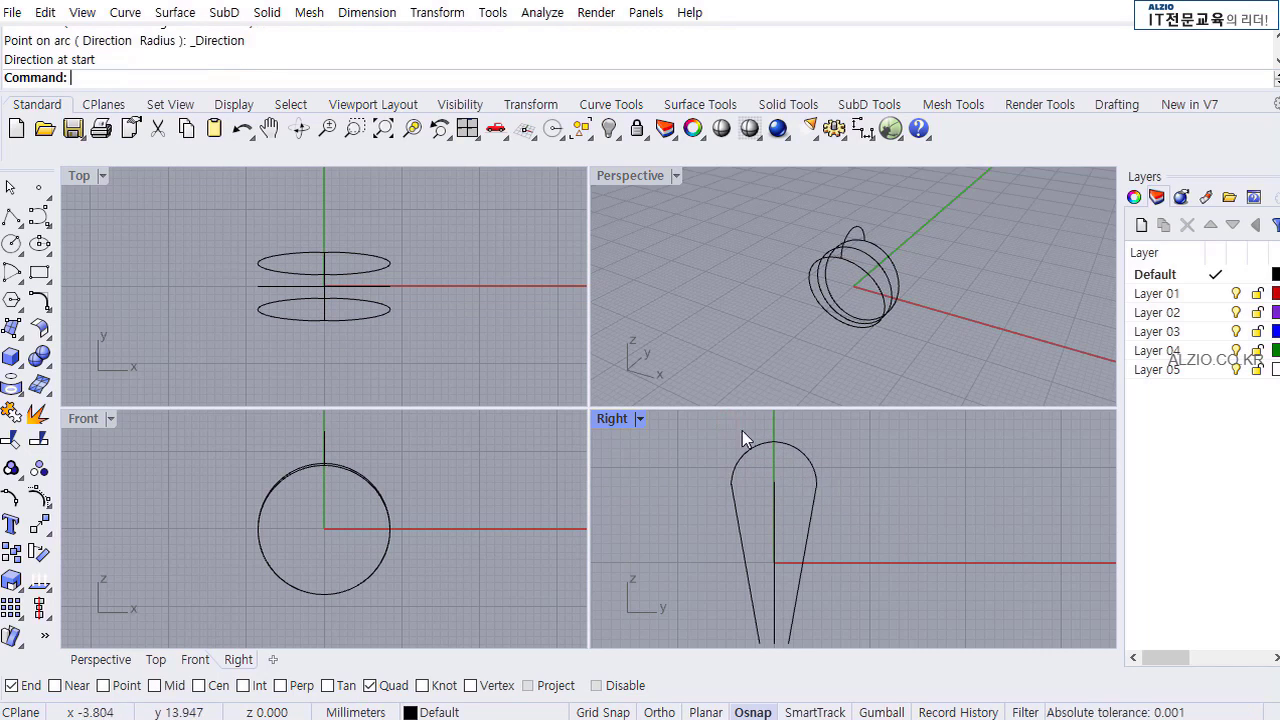
Sweep the arc along the two tilted circles as rails with Sweep 2 Rails to form the ring's outer surface.
{"action": "scroll", "coordinate": [767, 459], "scroll_direction": "down", "scroll_amount": 2}
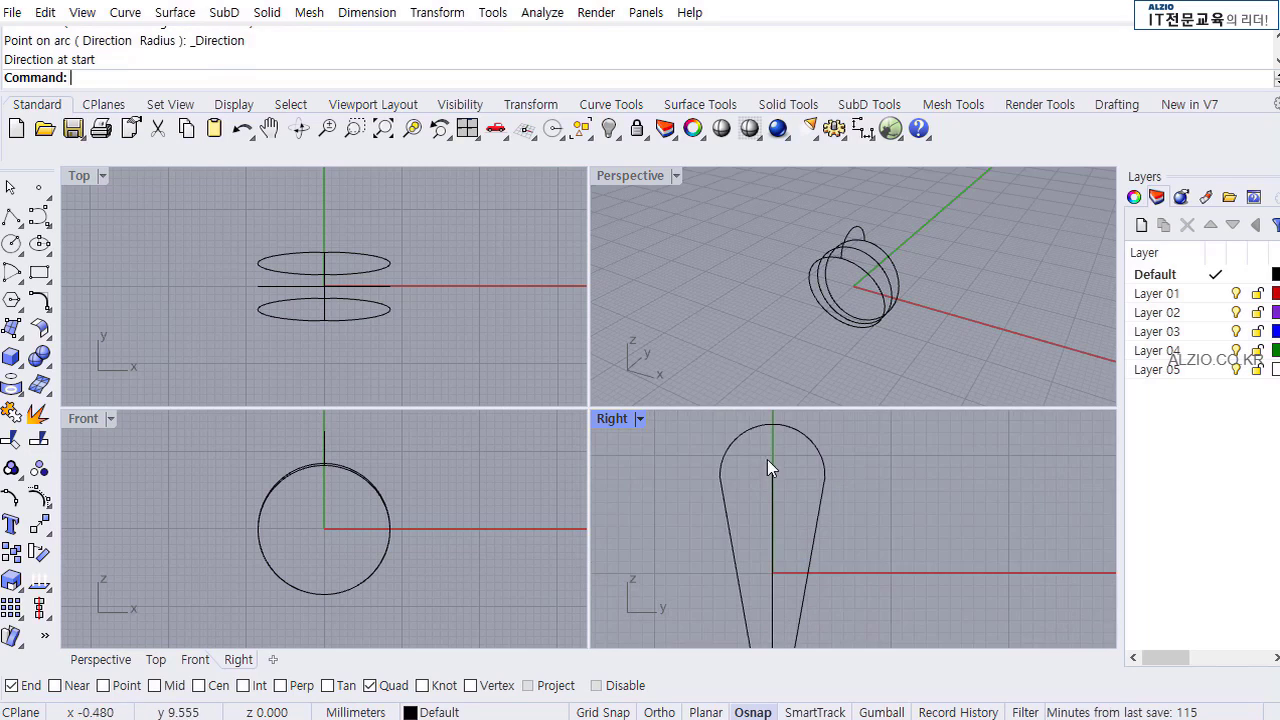
{"action": "left_click", "coordinate": [14, 330]}
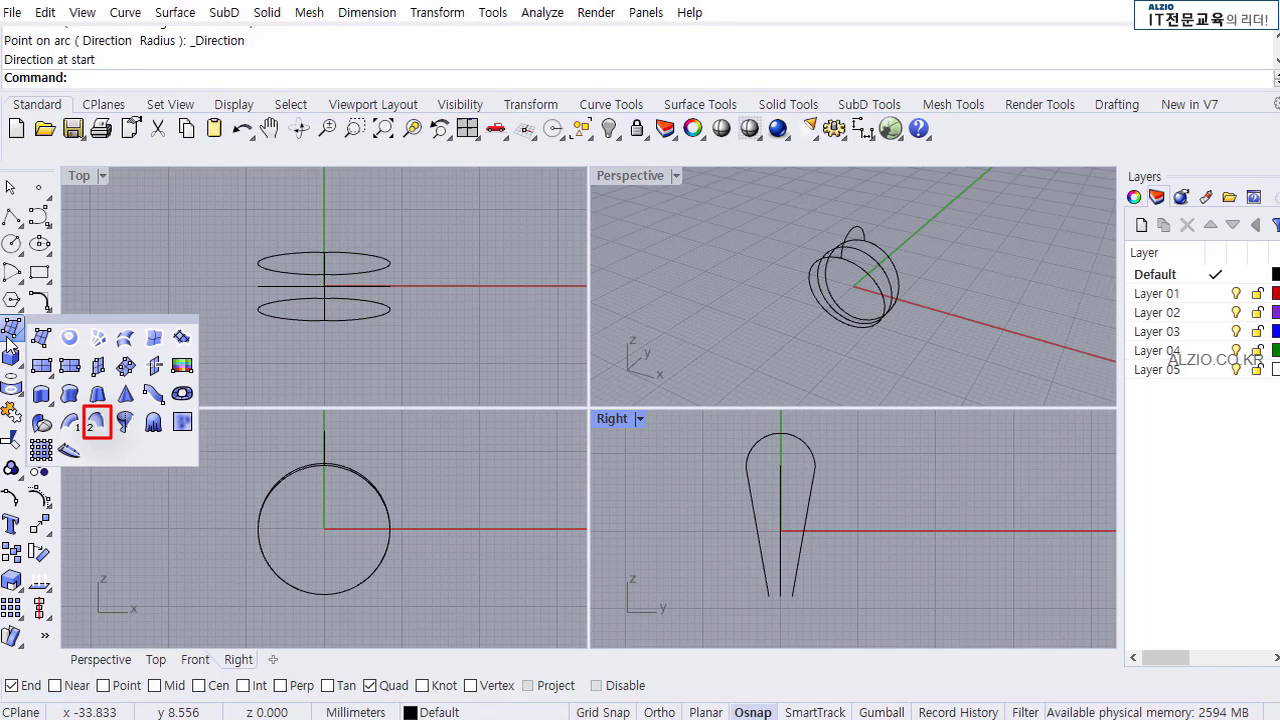
{"action": "left_click", "coordinate": [96, 428]}
{"action": "left_click", "coordinate": [759, 540]}
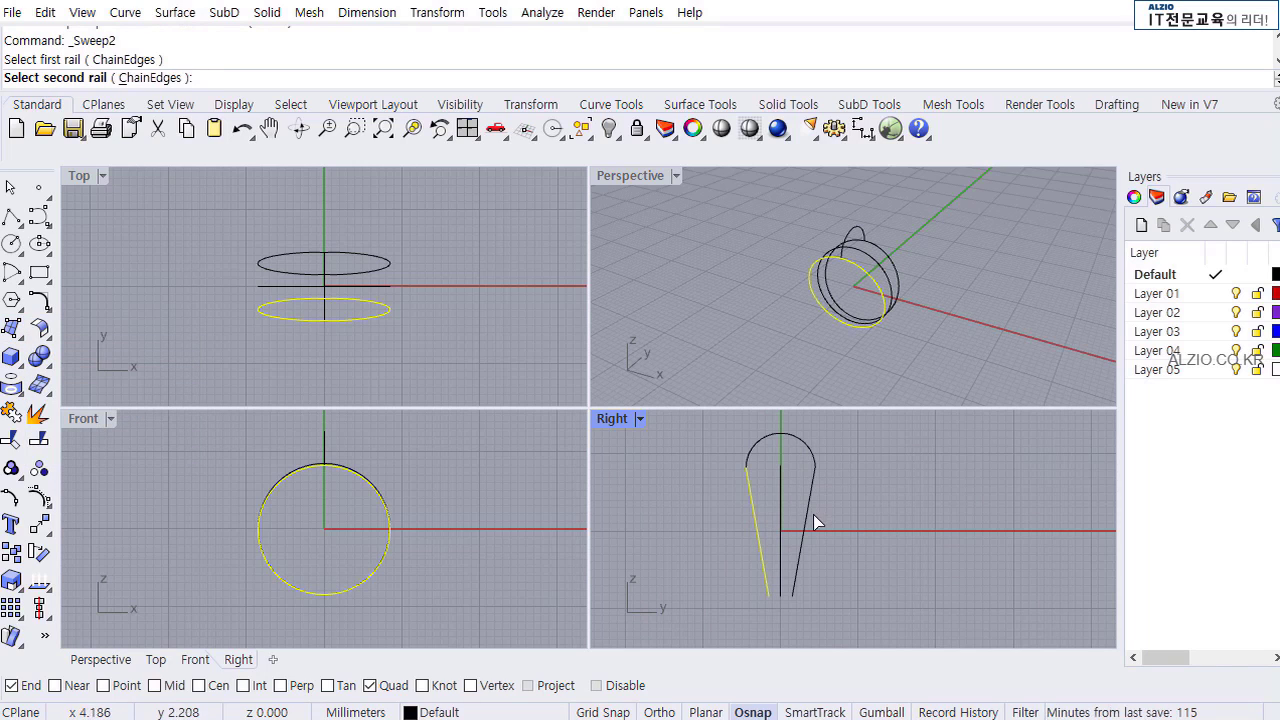
{"action": "left_click", "coordinate": [812, 522]}
{"action": "left_click", "coordinate": [780, 448]}
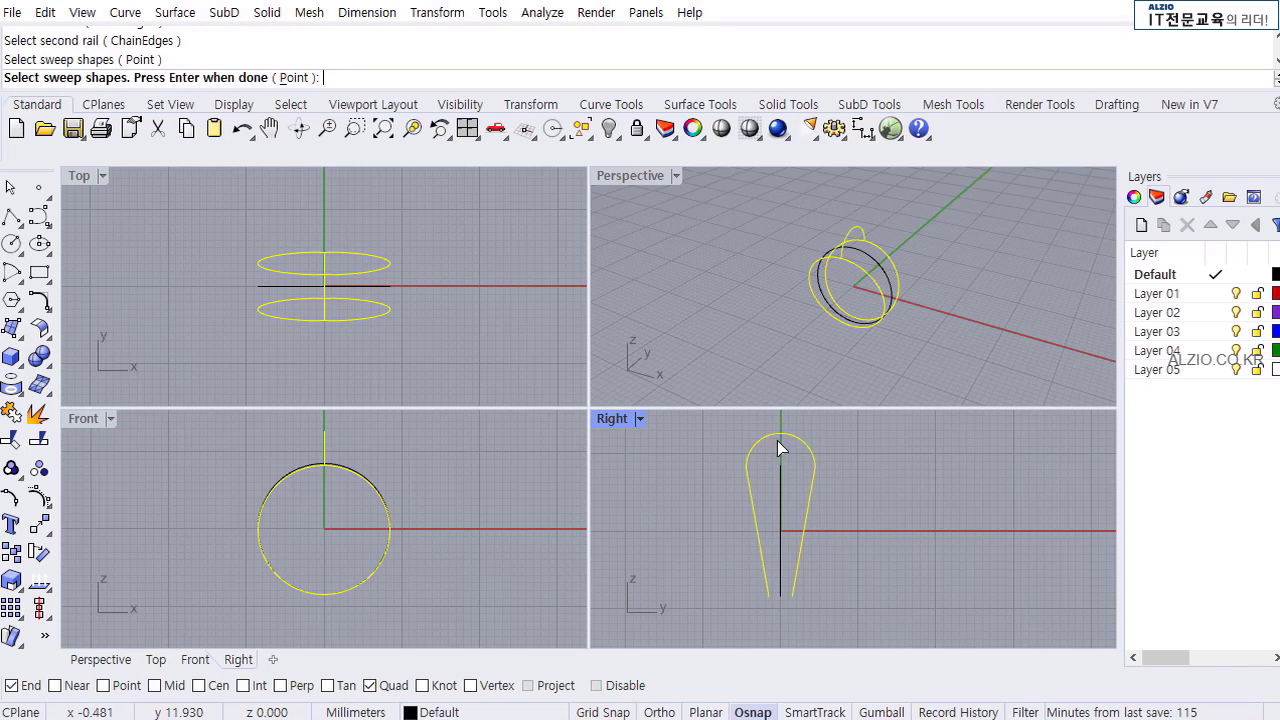
{"action": "key", "text": "Return"}
{"action": "left_click", "coordinate": [645, 528]}
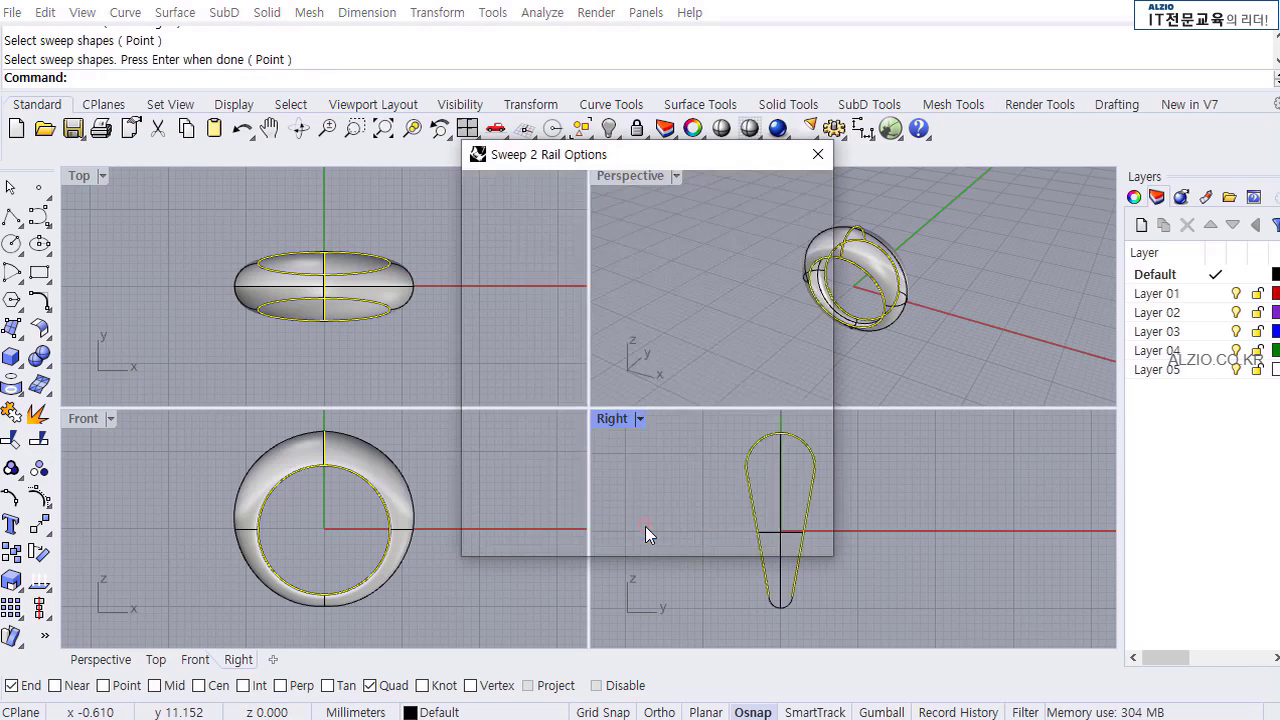
Loft between the two tilted circle curves with their seam points aligned at the same height, using Normal style and Do not simplify.
{"action": "right_click_drag", "start_coordinate": [953, 241], "coordinate": [800, 240]}
{"action": "scroll", "coordinate": [925, 258], "scroll_direction": "up", "scroll_amount": 5}
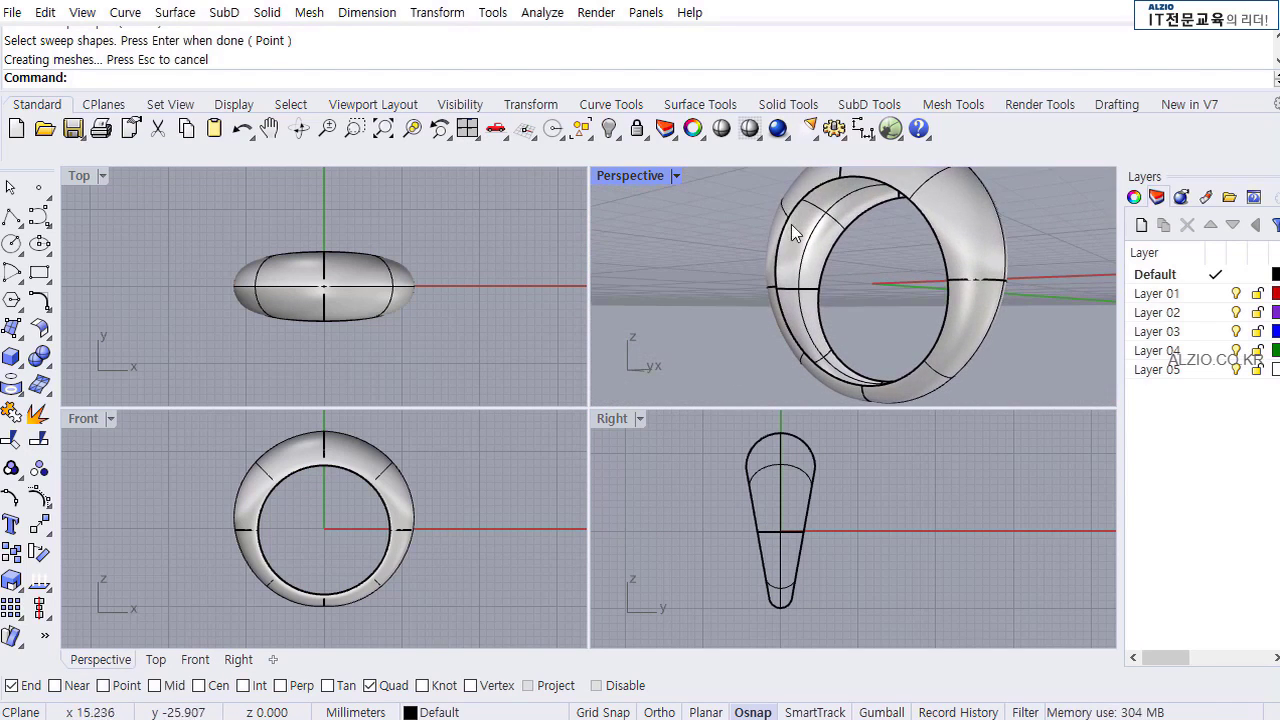
{"action": "left_click", "coordinate": [10, 332]}
{"action": "left_click", "coordinate": [126, 338]}
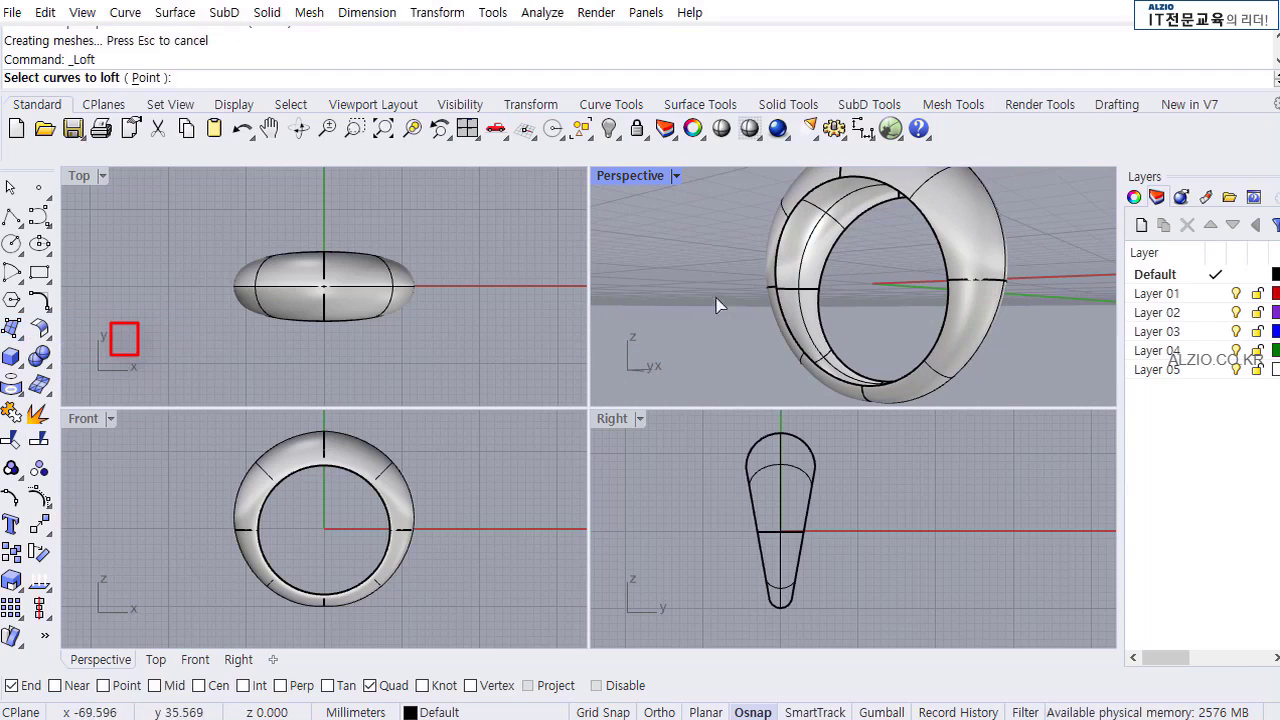
{"action": "left_click", "coordinate": [779, 263]}
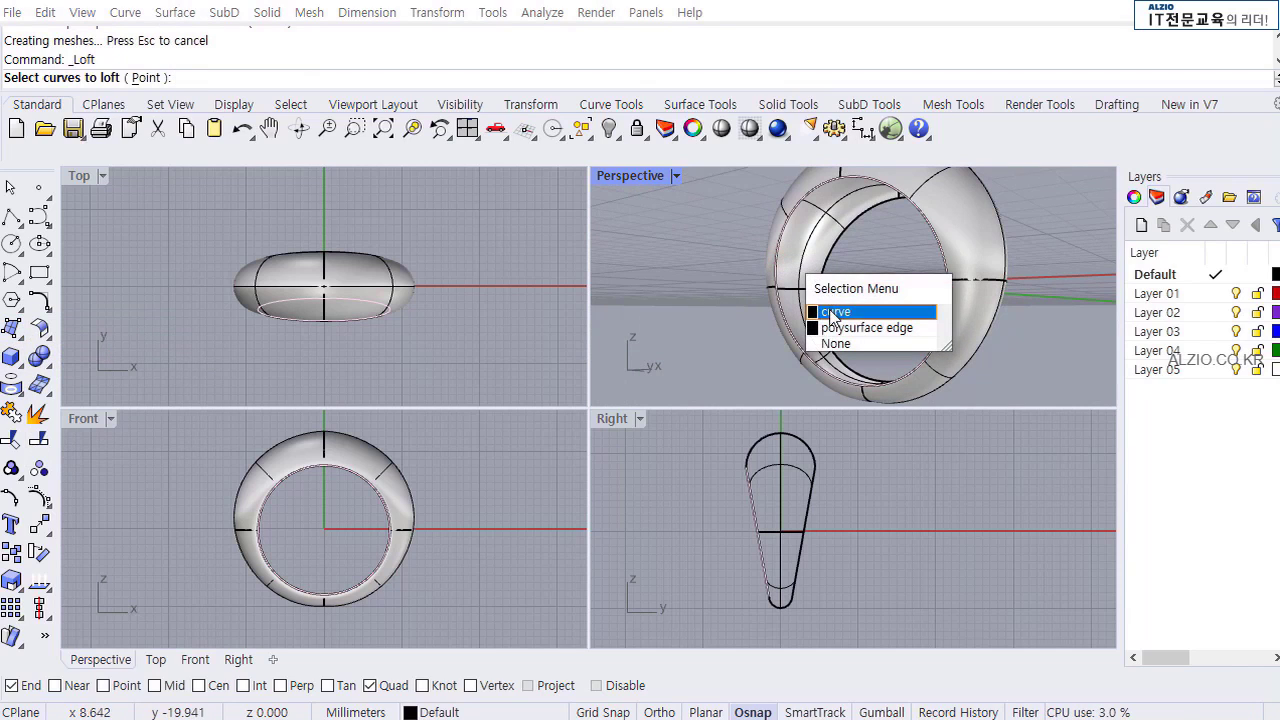
{"action": "left_click", "coordinate": [833, 313]}
{"action": "left_click", "coordinate": [830, 255]}
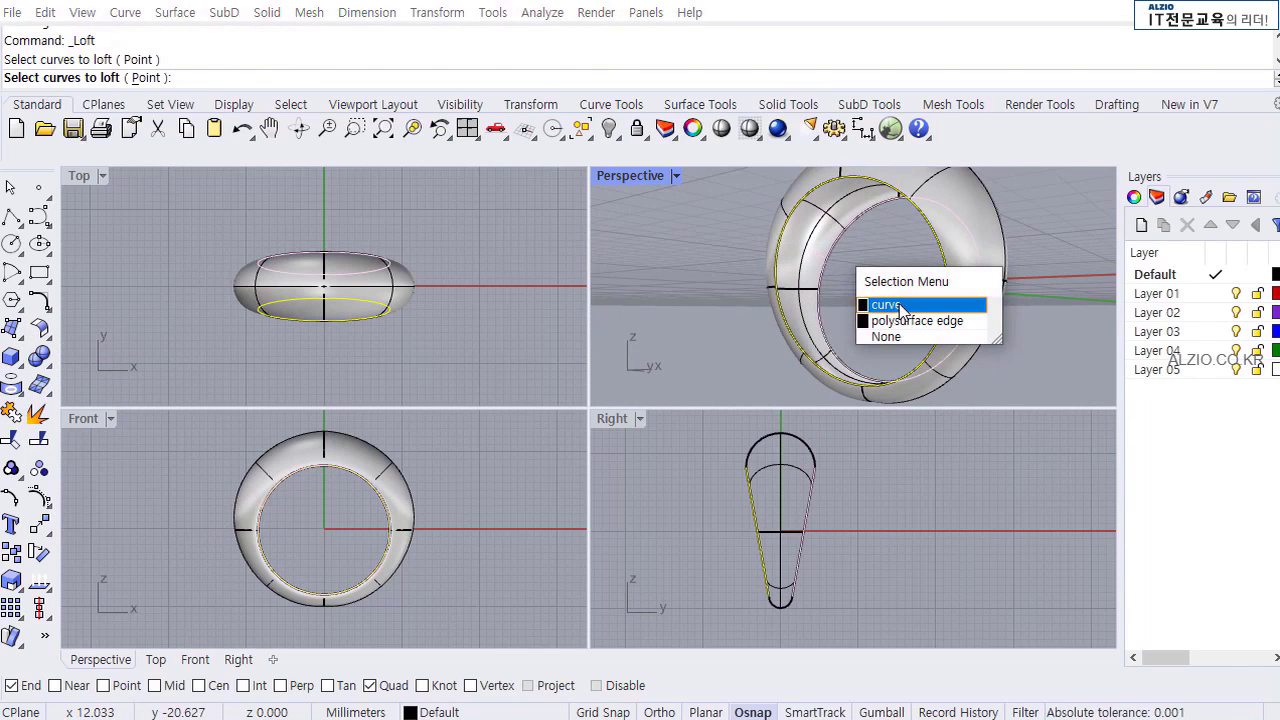
{"action": "left_click", "coordinate": [900, 306]}
{"action": "key", "text": "Return"}
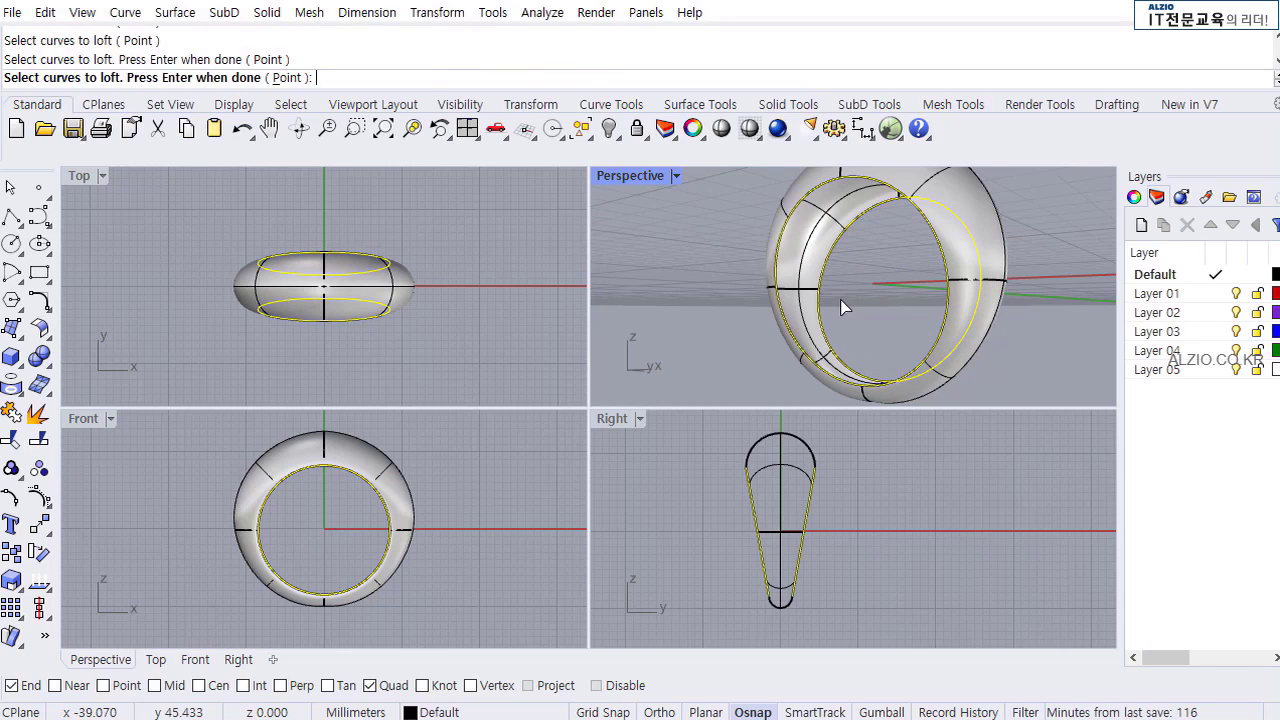
{"action": "scroll", "coordinate": [791, 524], "scroll_direction": "up", "scroll_amount": 3}
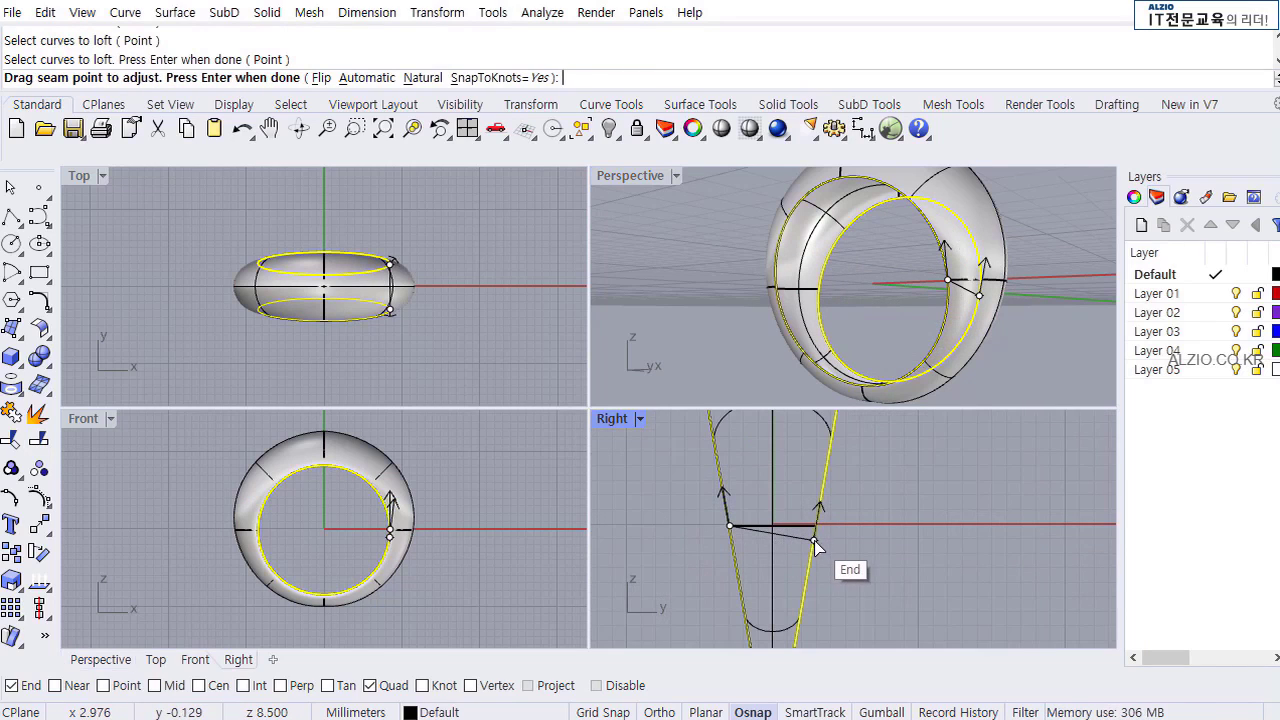
{"action": "left_click_drag", "start_coordinate": [818, 543], "coordinate": [815, 546]}
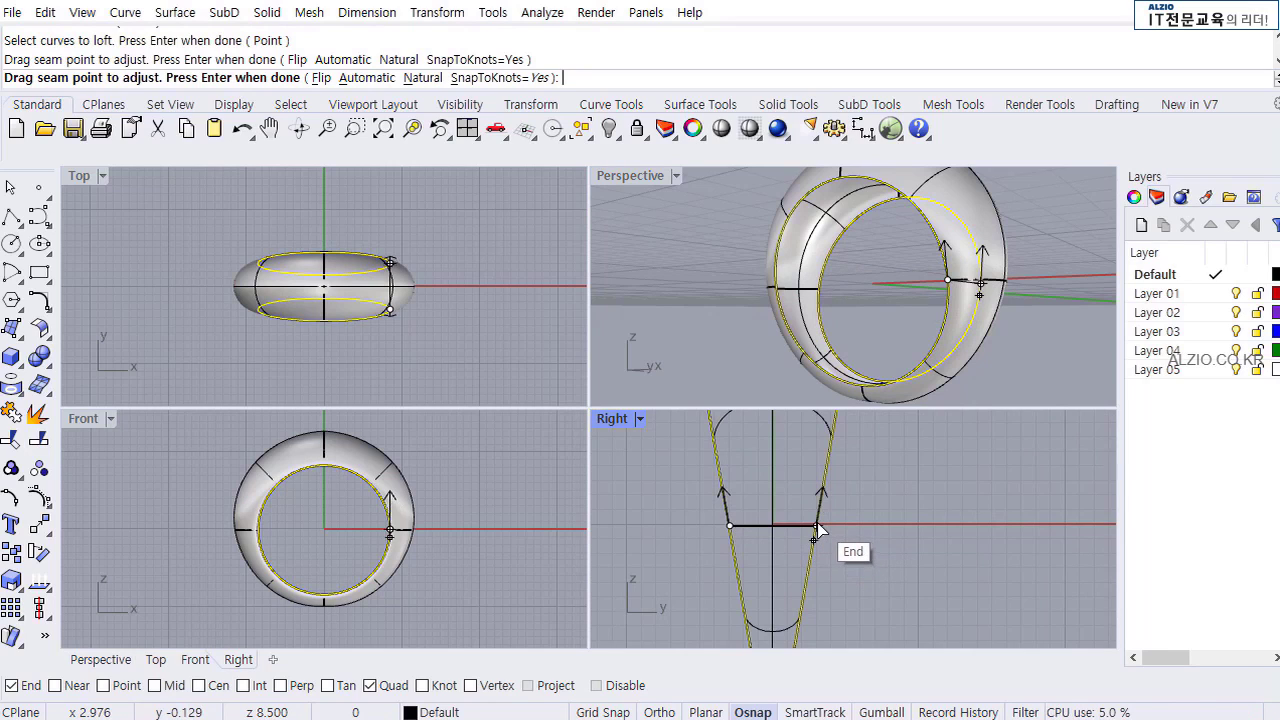
{"action": "left_click_drag", "start_coordinate": [817, 531], "coordinate": [821, 536]}
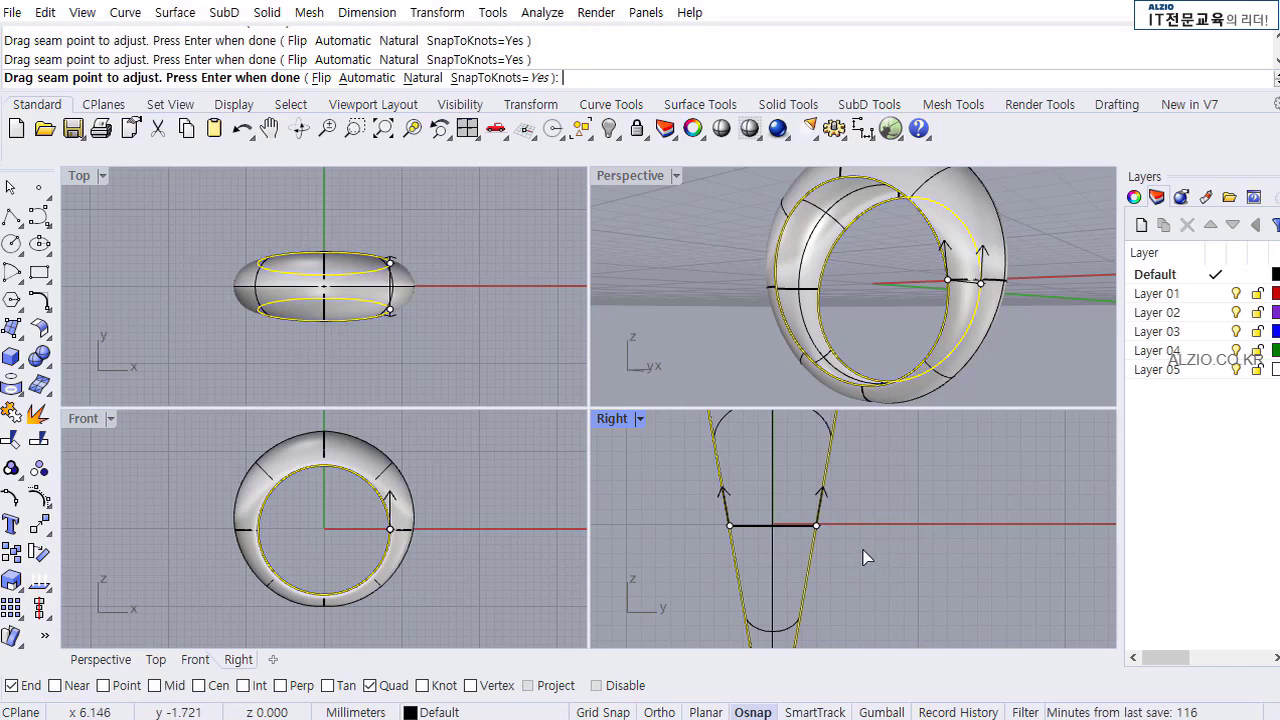
{"action": "key", "text": "Return"}
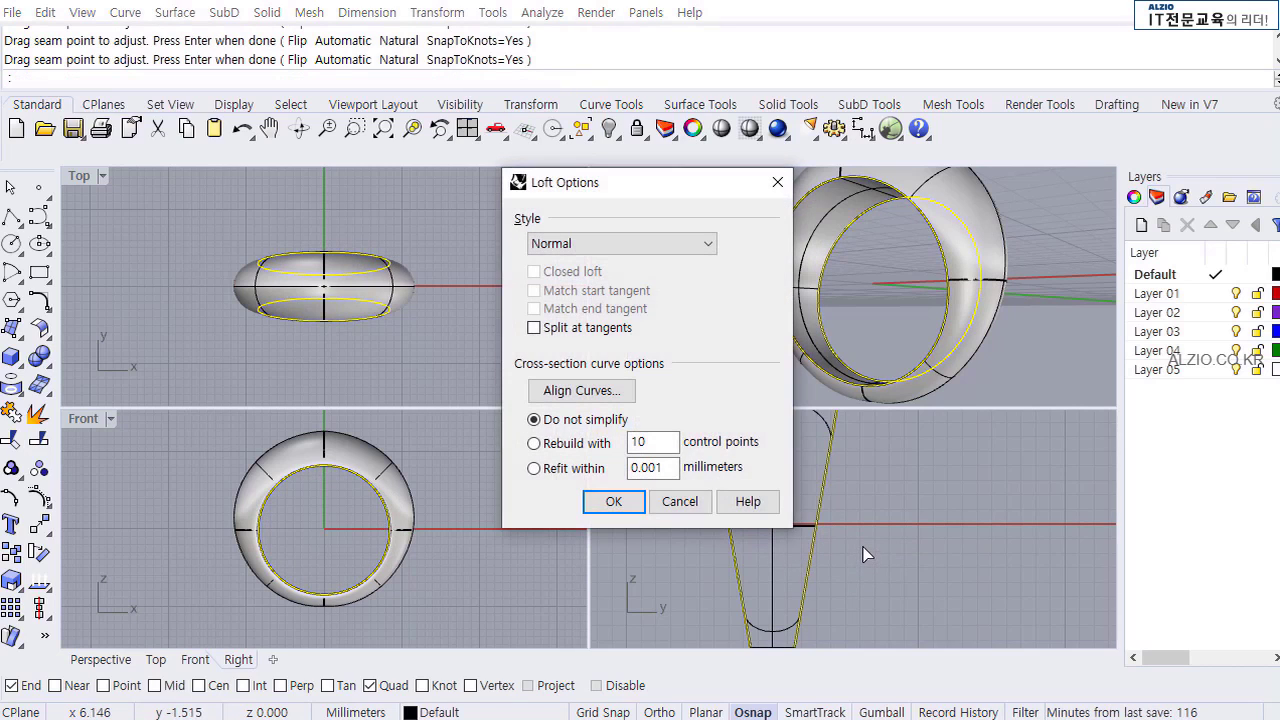
{"action": "left_click", "coordinate": [614, 503]}
Select the lofted inner surface of the ring in the Perspective view, rather than the overlapping curve.
{"action": "right_click_drag", "start_coordinate": [857, 271], "coordinate": [958, 358]}
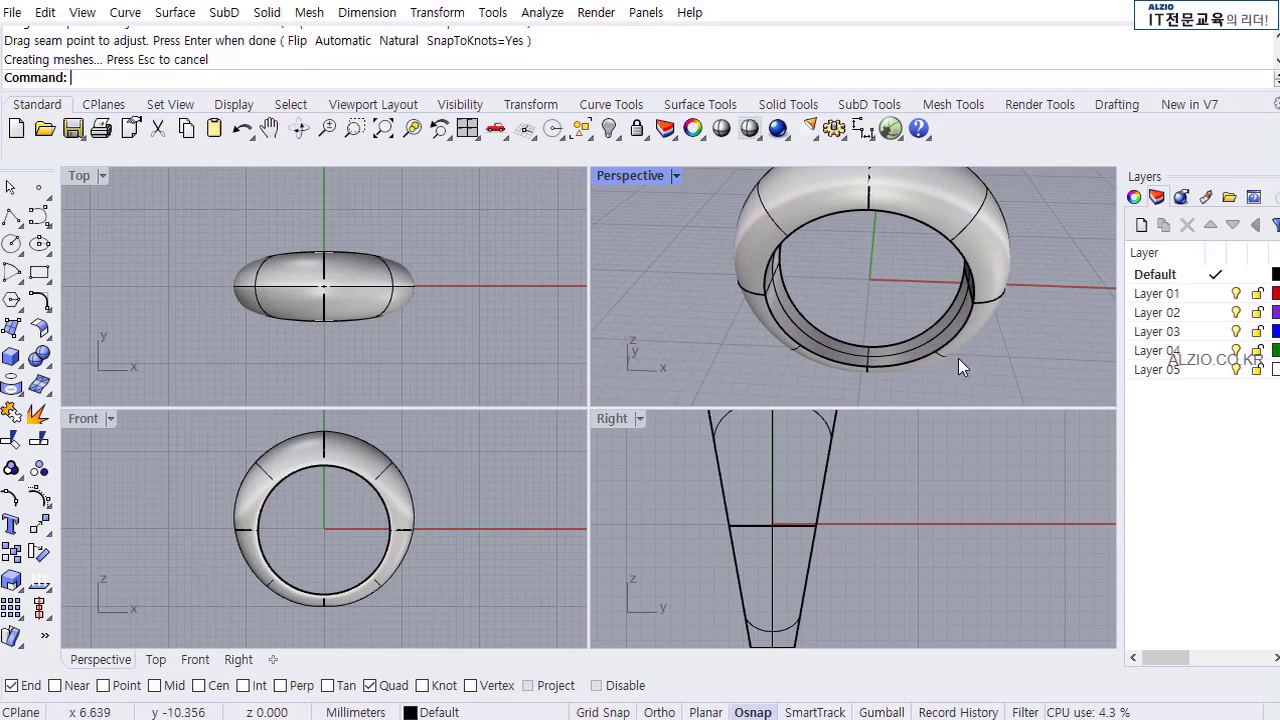
{"action": "left_click", "coordinate": [788, 308]}
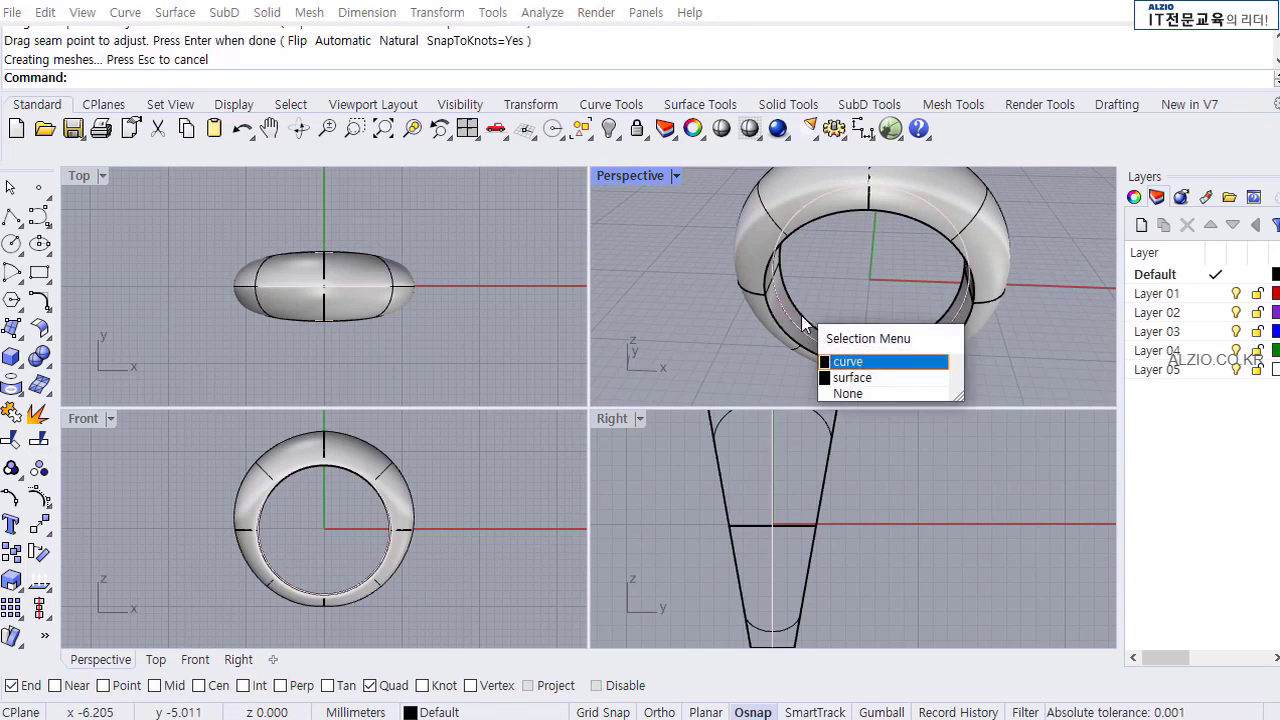
{"action": "left_click", "coordinate": [858, 377]}
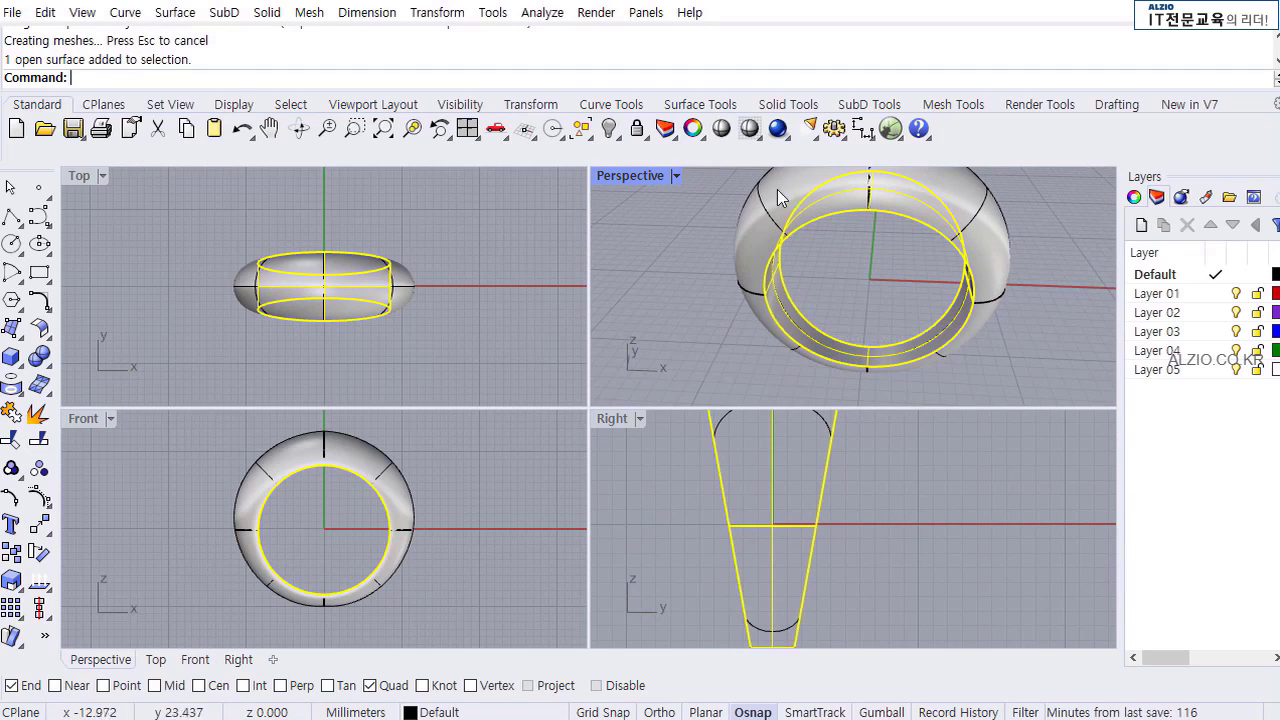